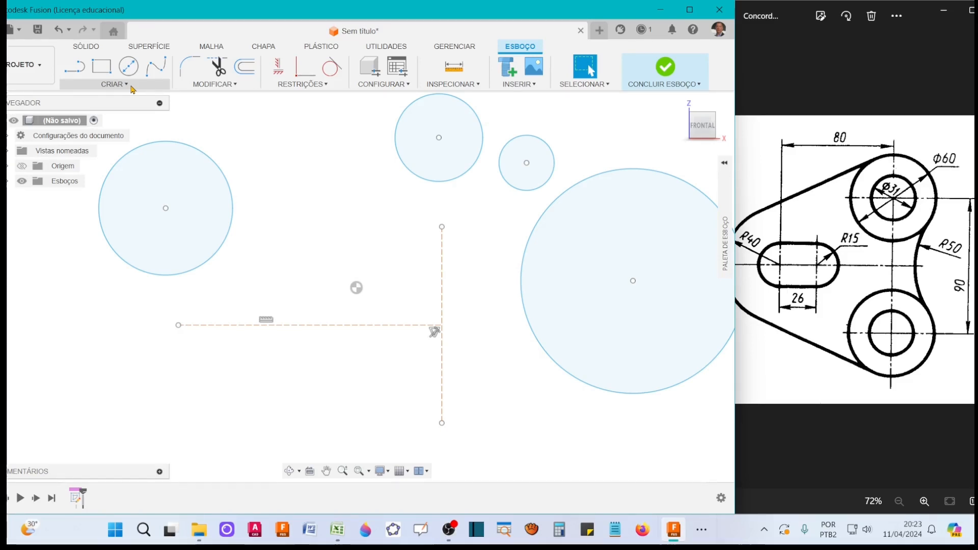
- Dimension the vertical construction line between its two endpoints and set its length to 90 mm
{"action": "left_click", "coordinate": [131, 86]}
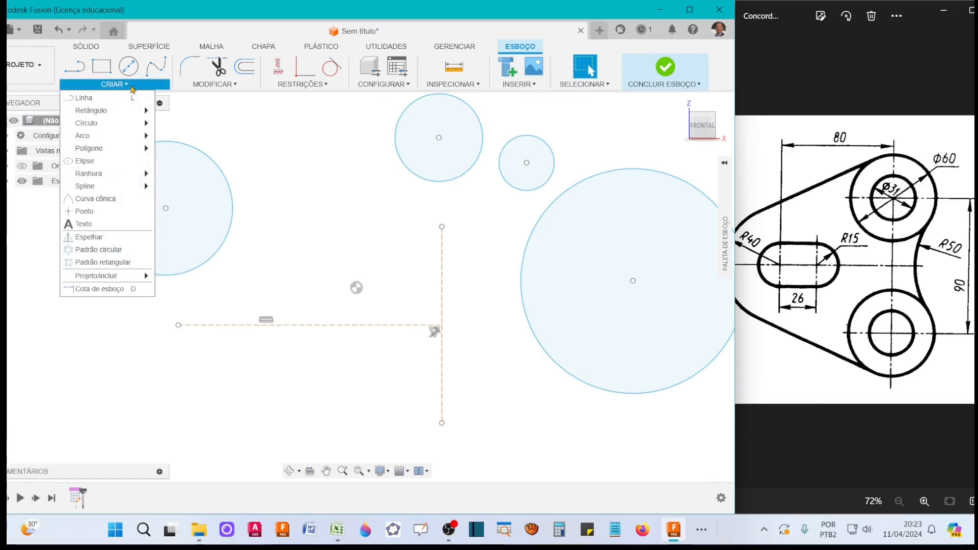
{"action": "left_click", "coordinate": [96, 289]}
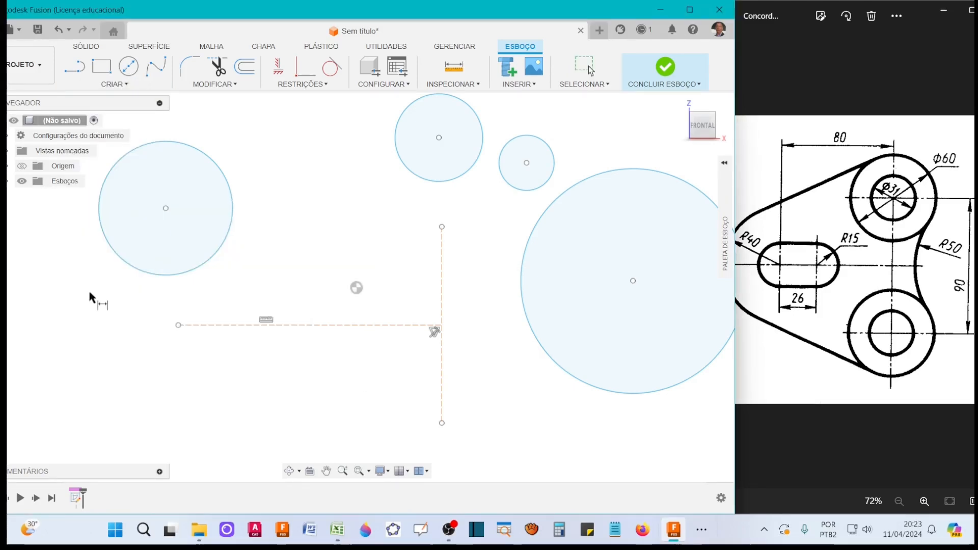
{"action": "left_click", "coordinate": [441, 226]}
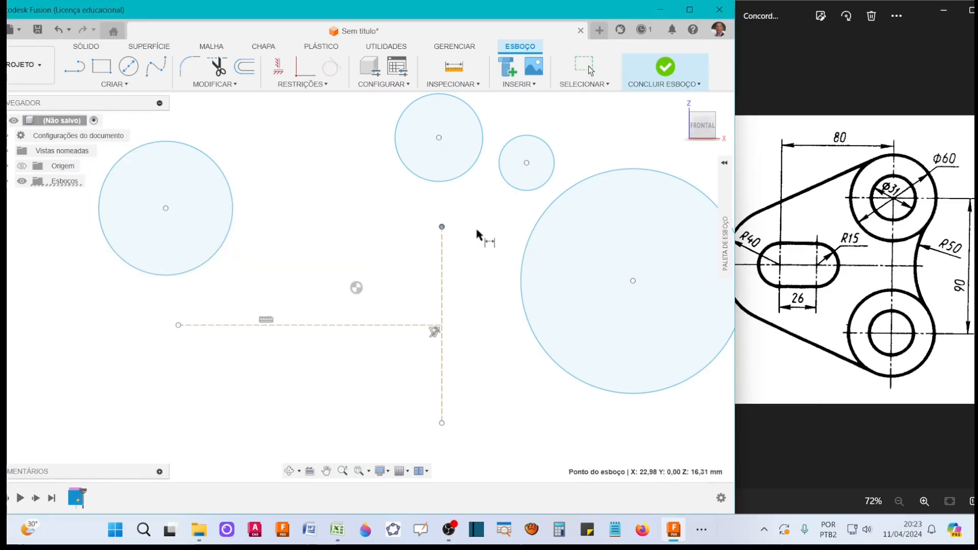
{"action": "left_click", "coordinate": [441, 422]}
{"action": "left_click", "coordinate": [491, 327]}
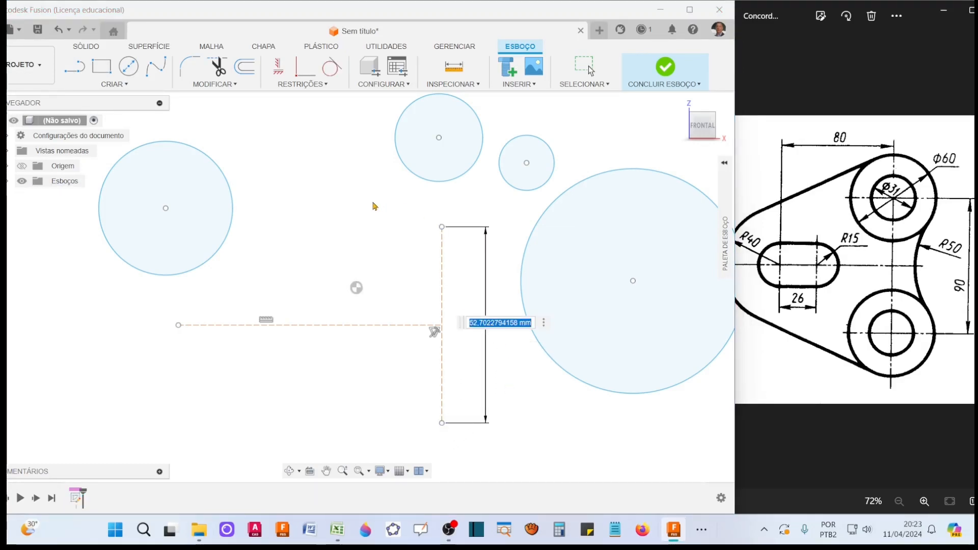
{"action": "type", "text": "90"}
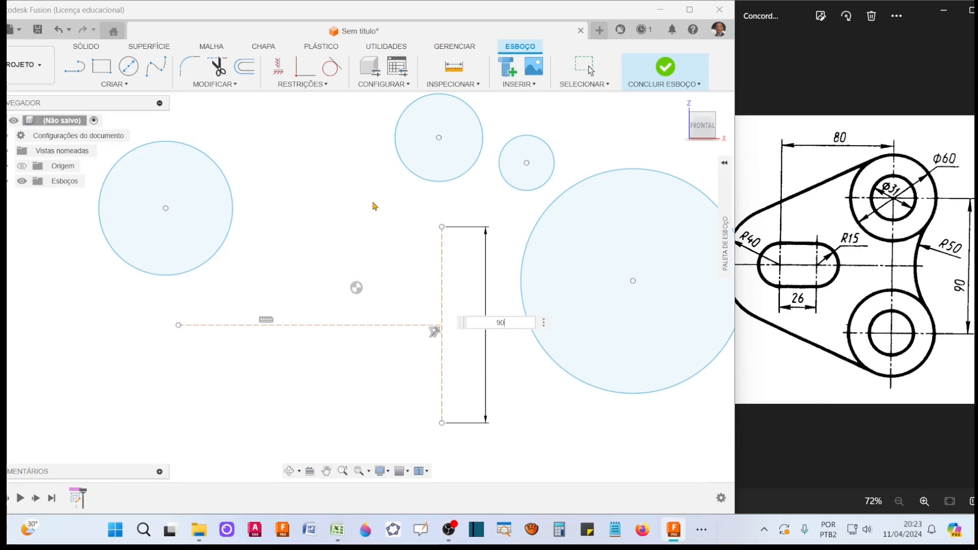
{"action": "key", "text": "Return"}
- Dimension the horizontal construction line from its free endpoint to the vertical line and set it to 80 mm
{"action": "scroll", "coordinate": [373, 205], "scroll_direction": "down", "scroll_amount": 3}
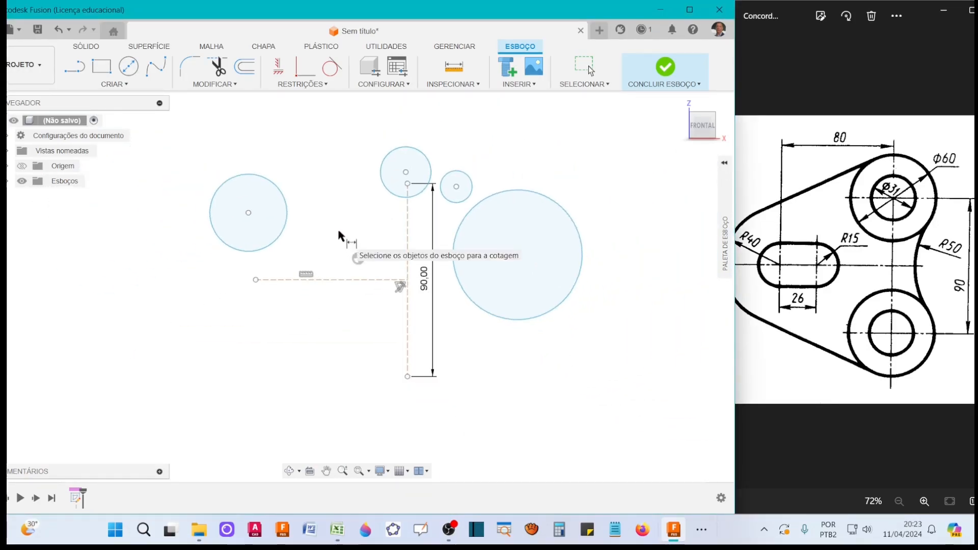
{"action": "middle_click_drag", "start_coordinate": [336, 352], "coordinate": [378, 356]}
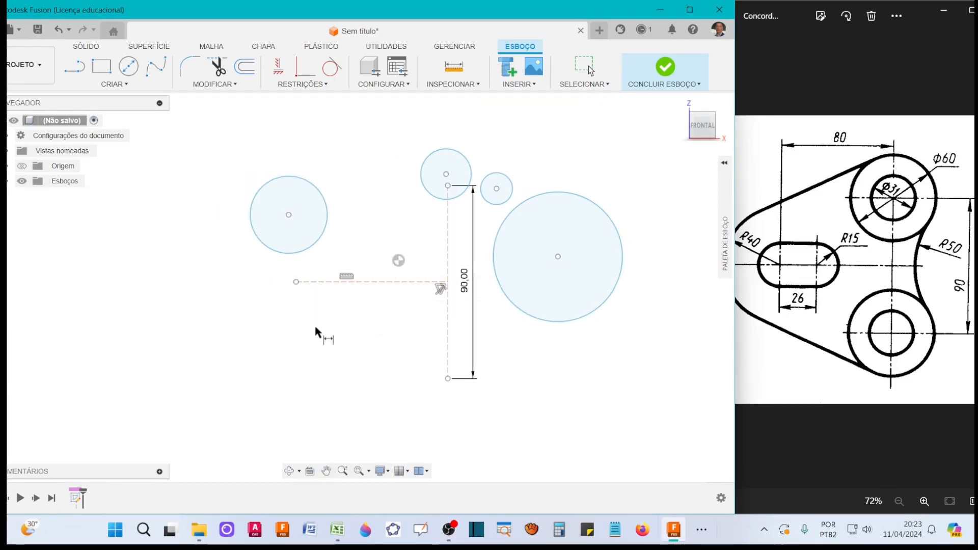
{"action": "left_click", "coordinate": [296, 281]}
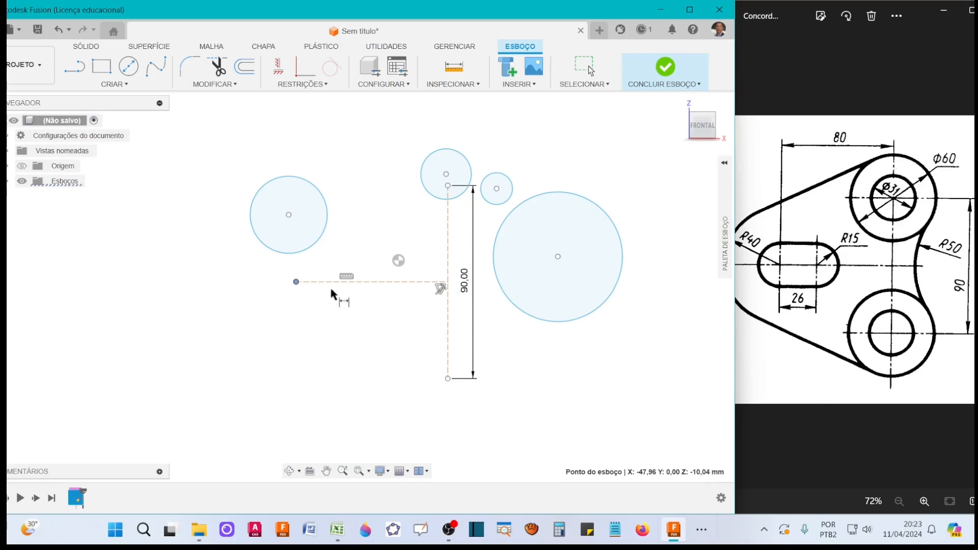
{"action": "left_click", "coordinate": [448, 282]}
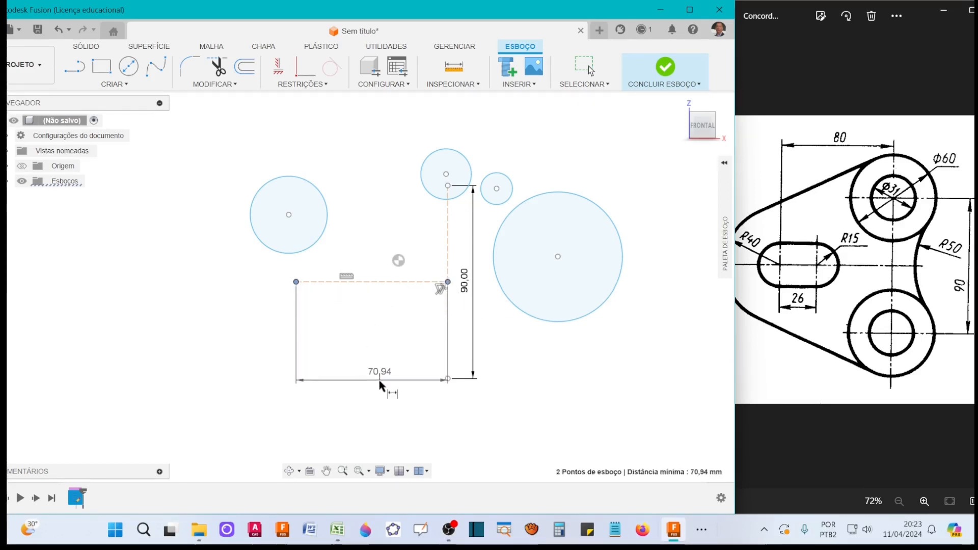
{"action": "left_click", "coordinate": [375, 415]}
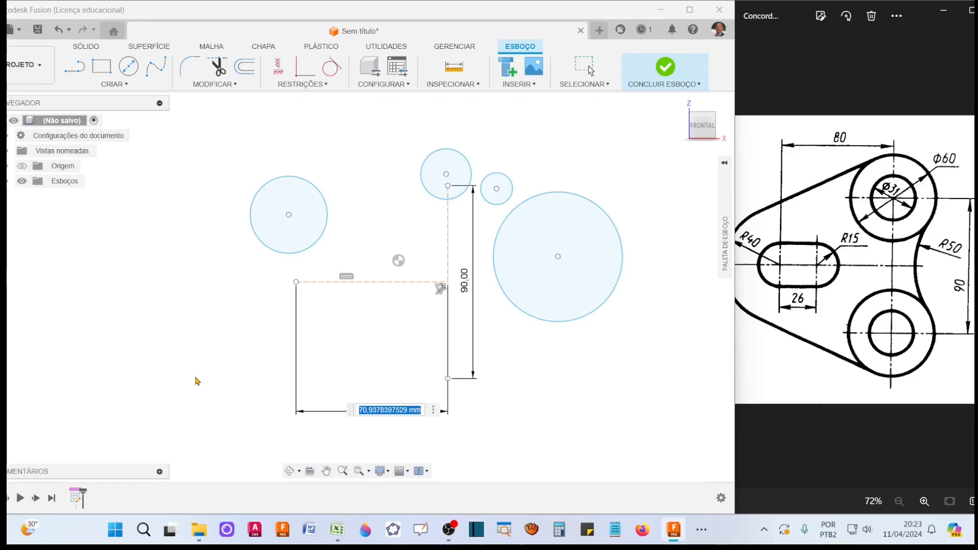
{"action": "type", "text": "80"}
{"action": "key", "text": "Return"}
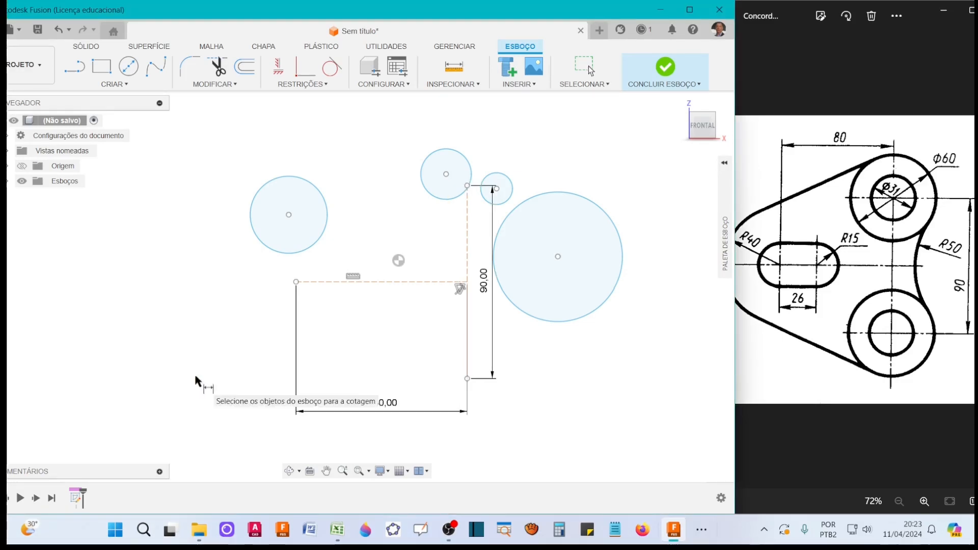
{"action": "key", "text": "Escape"}
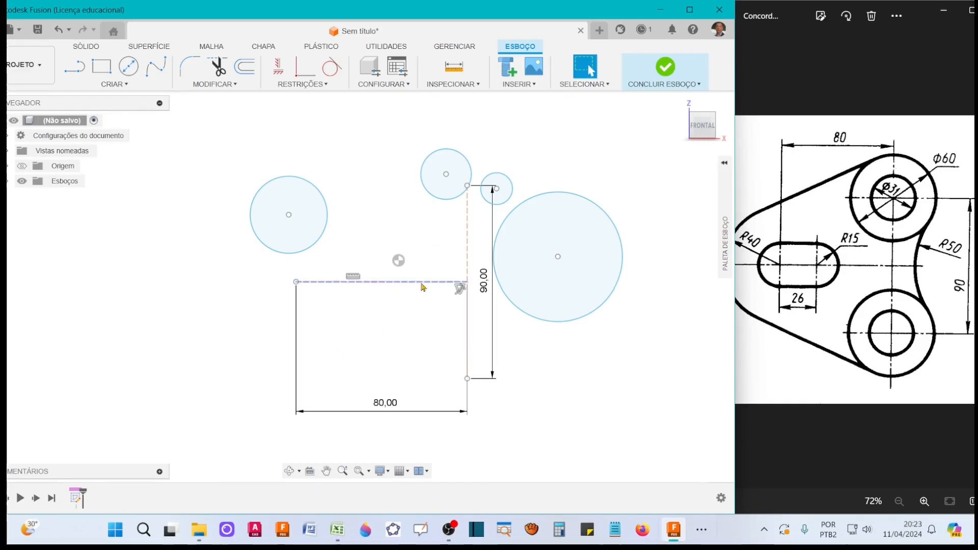
- Move the two construction lines down and away from the circles, and hide the sketch dimensions
{"action": "left_click_drag", "start_coordinate": [420, 286], "coordinate": [375, 324]}
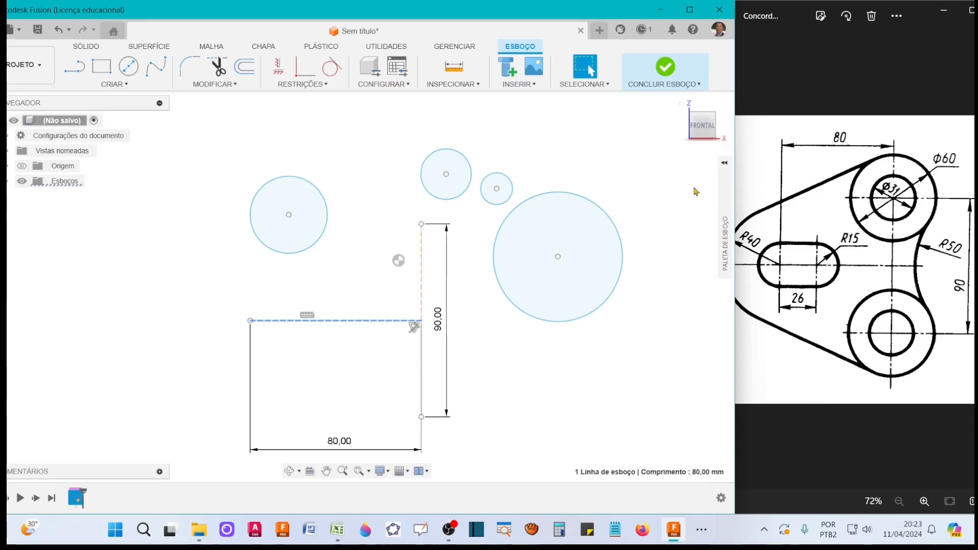
{"action": "left_click", "coordinate": [724, 164]}
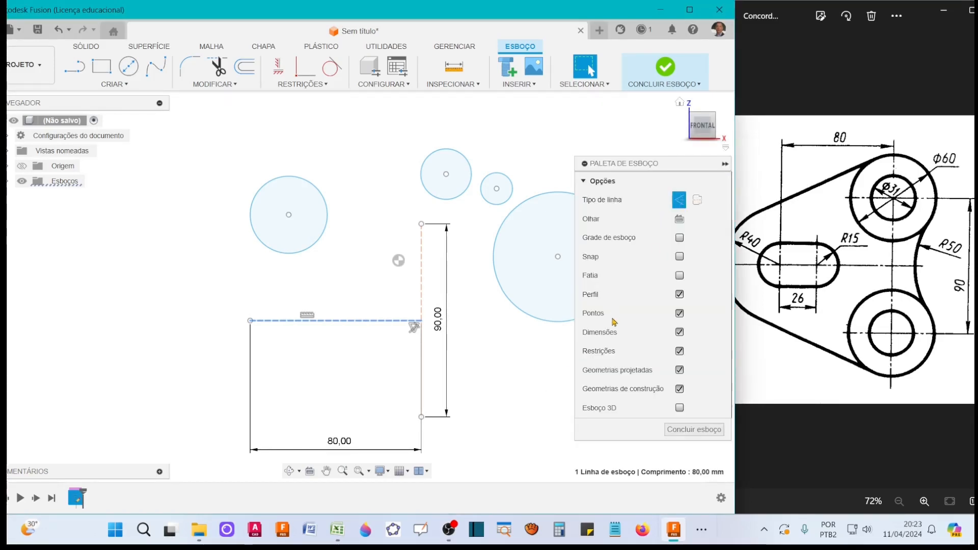
{"action": "left_click", "coordinate": [679, 333]}
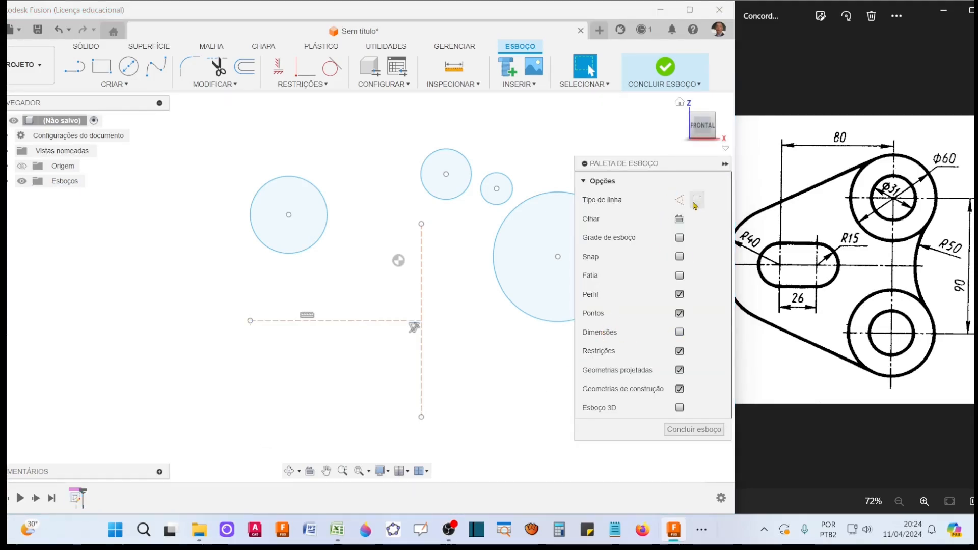
{"action": "left_click", "coordinate": [725, 163]}
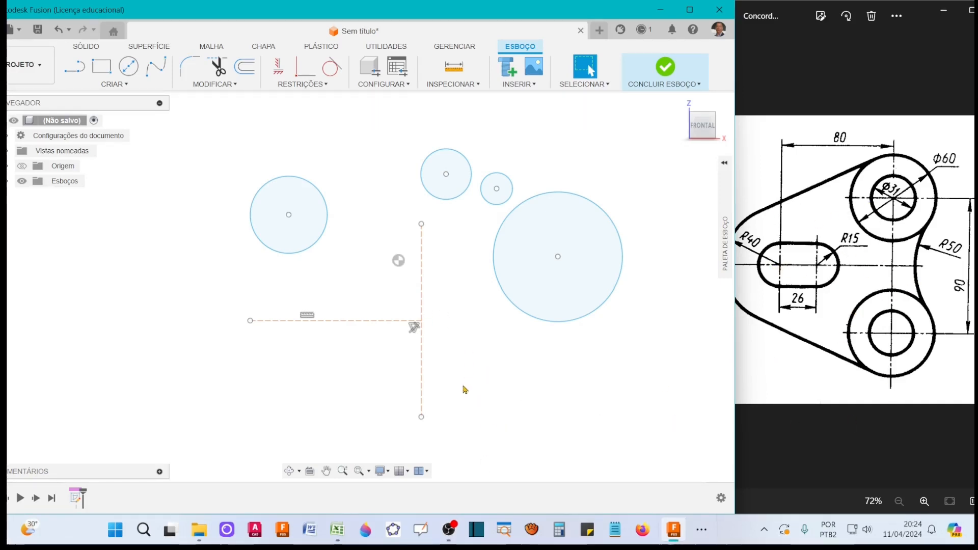
- Make the leftmost circle's centre coincident with the free left endpoint of the horizontal construction line
{"action": "left_click", "coordinate": [329, 89]}
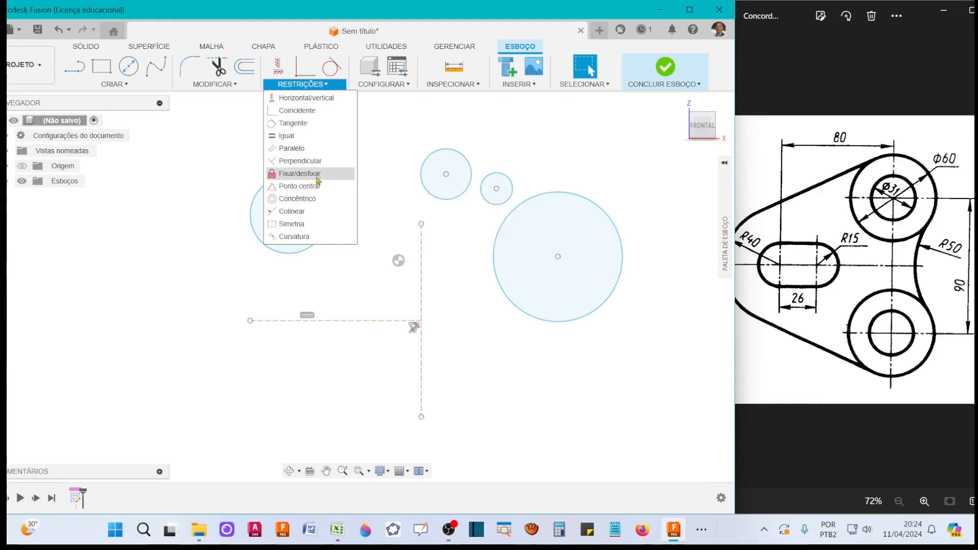
{"action": "left_click", "coordinate": [390, 143]}
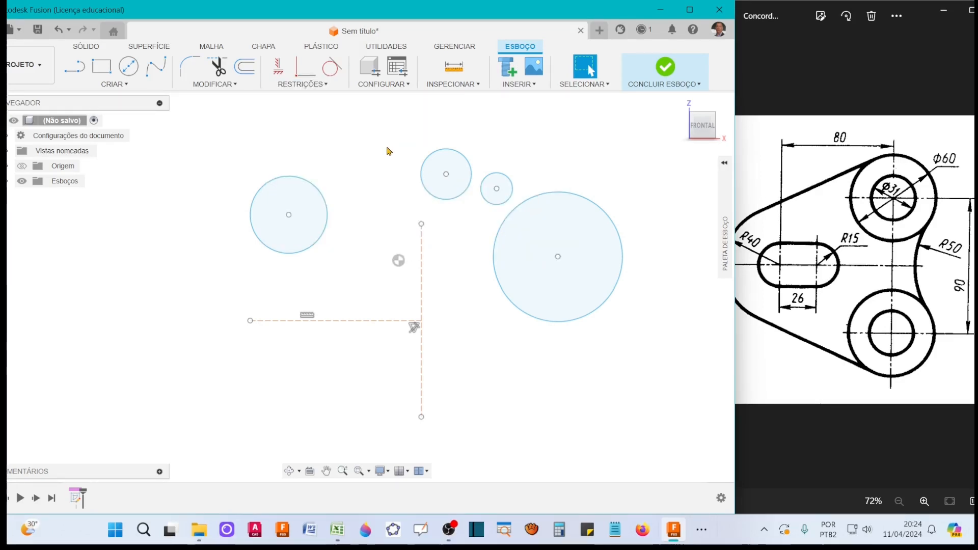
{"action": "left_click", "coordinate": [304, 75]}
{"action": "left_click", "coordinate": [321, 193]}
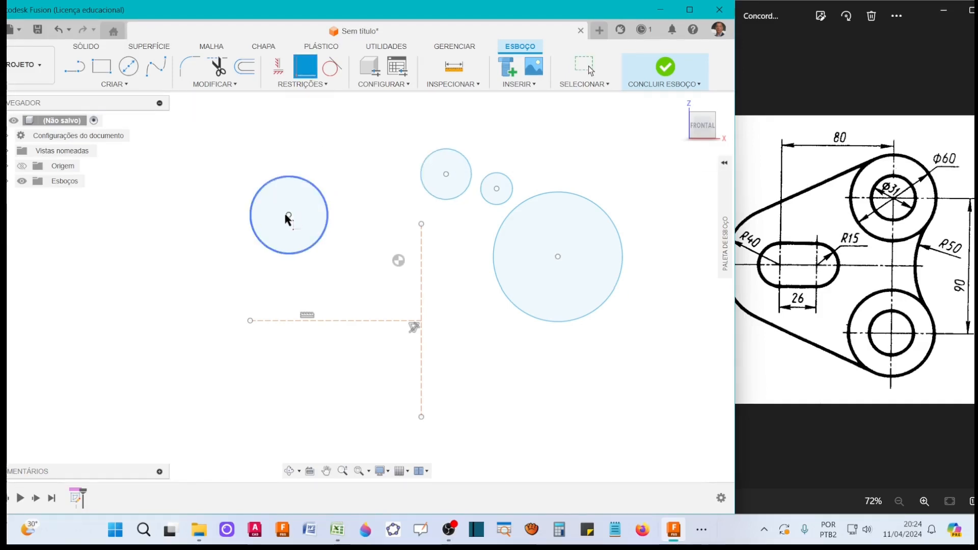
{"action": "left_click", "coordinate": [289, 216]}
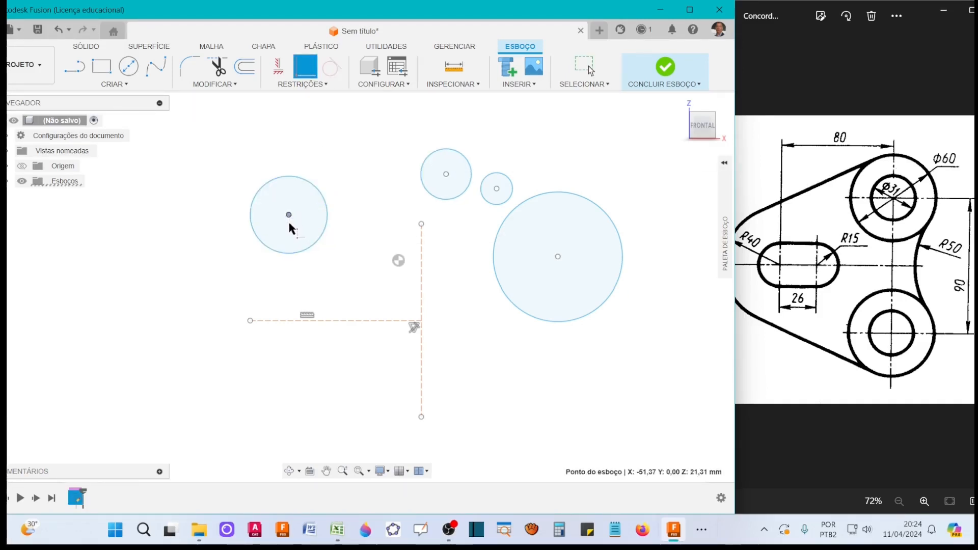
{"action": "left_click", "coordinate": [249, 321]}
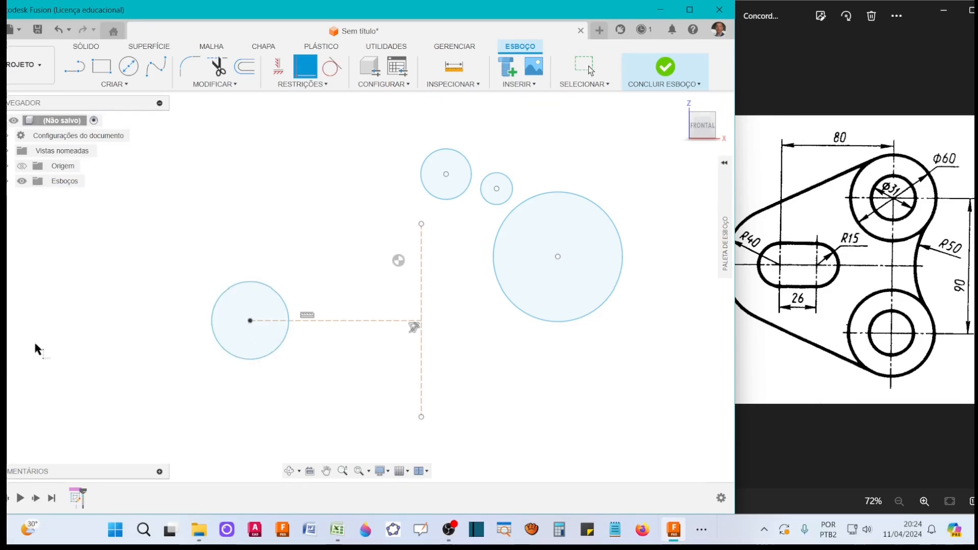
- Make the medium-small circle's centre coincident with the upper endpoint of the vertical construction line
{"action": "left_click", "coordinate": [446, 175]}
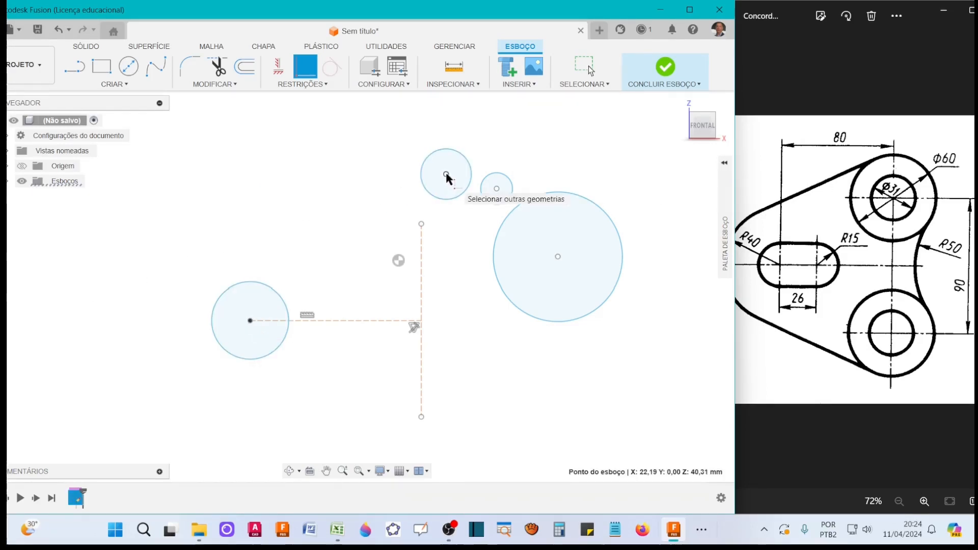
{"action": "left_click", "coordinate": [422, 224]}
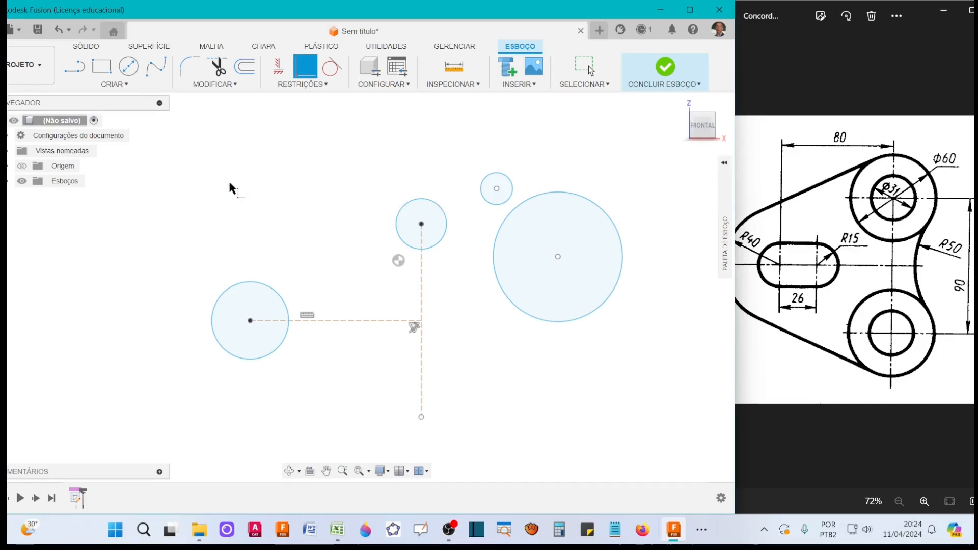
{"action": "key", "text": "Escape"}
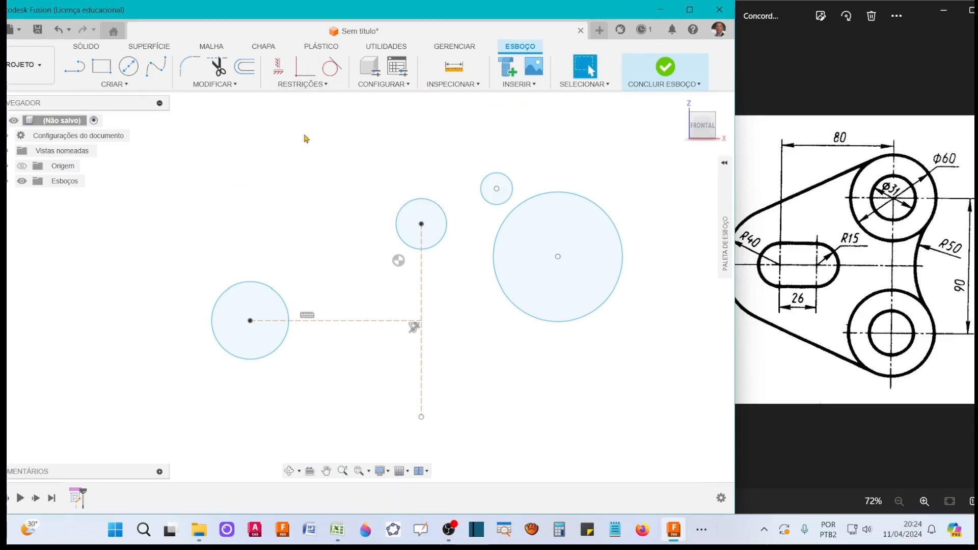
- Apply a Concentric constraint between the smallest circle and the circle at the upper end of the vertical line
{"action": "left_click", "coordinate": [497, 189]}
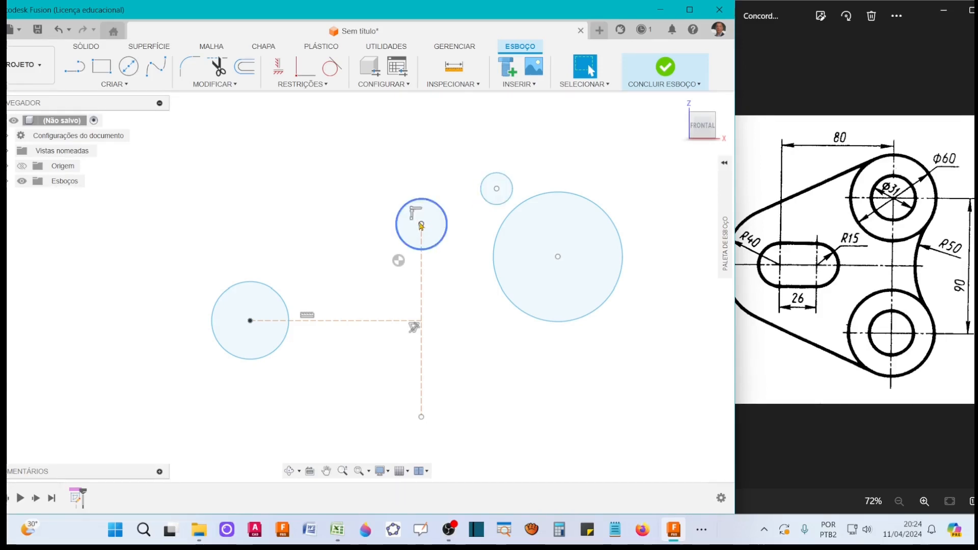
{"action": "left_click", "coordinate": [328, 88]}
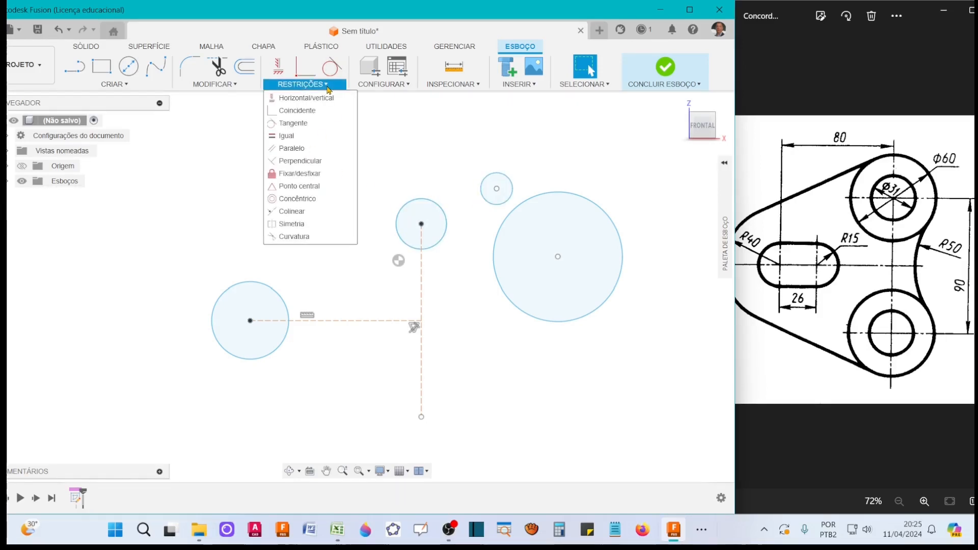
{"action": "left_click", "coordinate": [306, 199]}
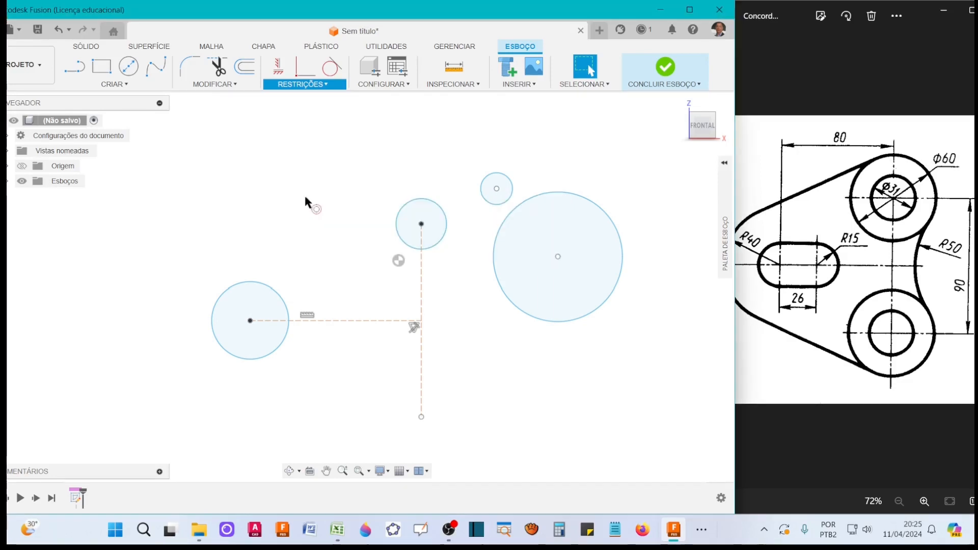
{"action": "left_click", "coordinate": [430, 202]}
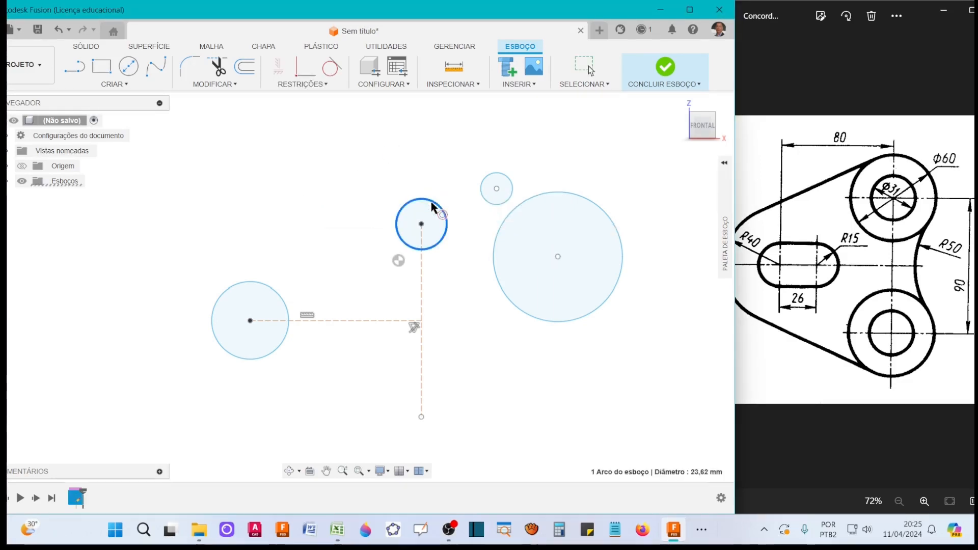
{"action": "left_click", "coordinate": [489, 176]}
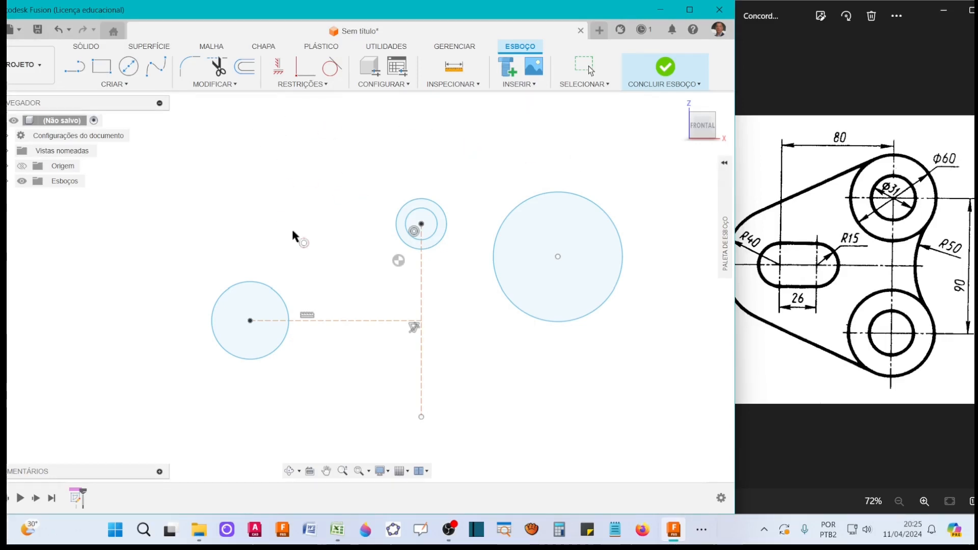
{"action": "left_click", "coordinate": [268, 294]}
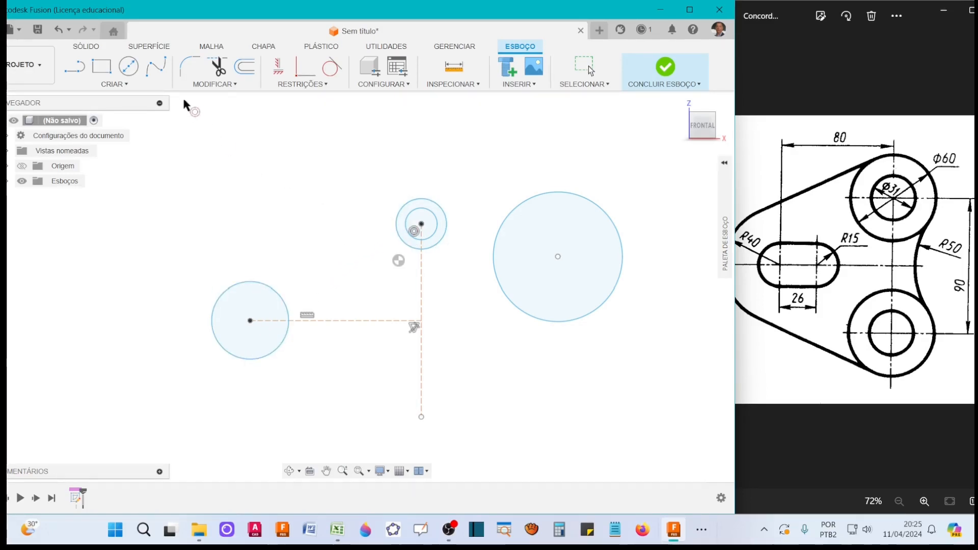
- Dimension the circle at the horizontal construction line's left end with a diameter of 80 mm
{"action": "left_click", "coordinate": [128, 87]}
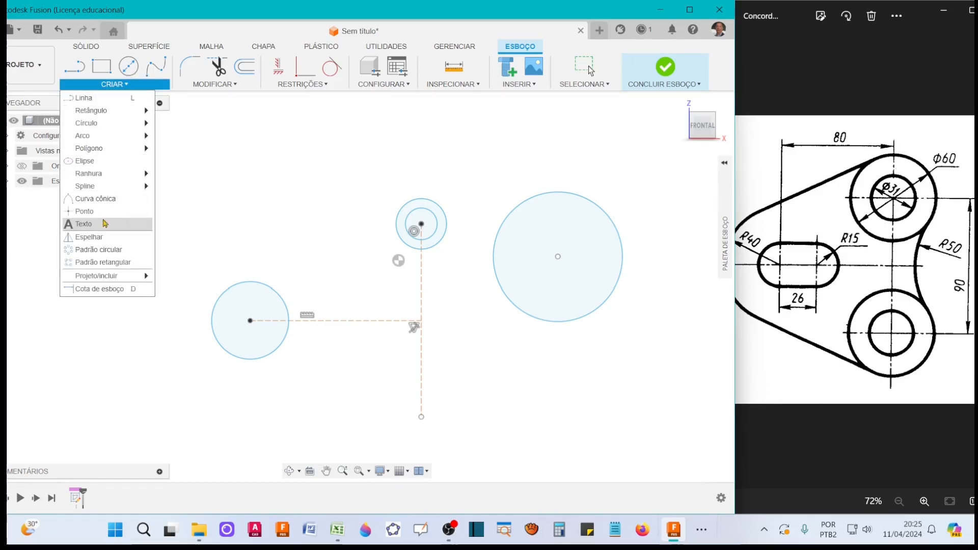
{"action": "left_click", "coordinate": [99, 293]}
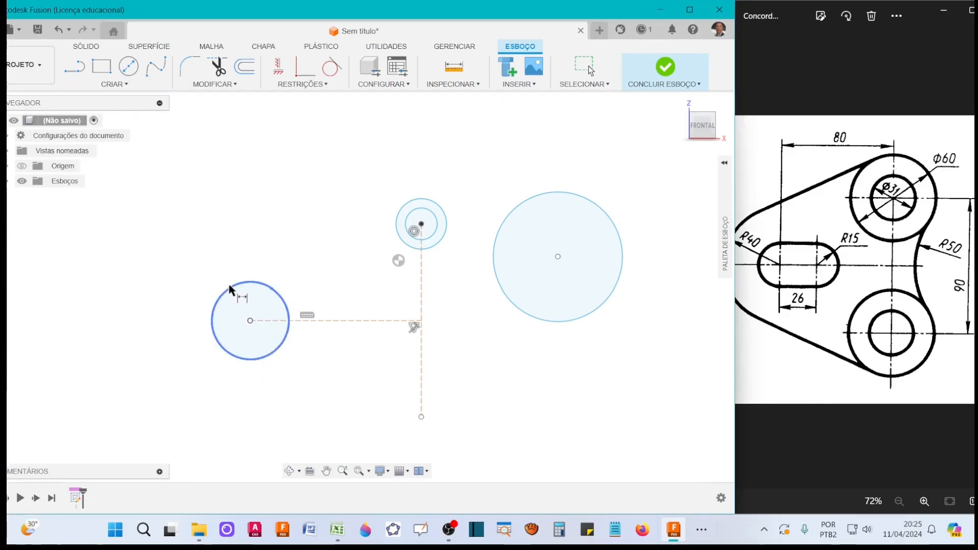
{"action": "left_click", "coordinate": [231, 287]}
{"action": "left_click", "coordinate": [201, 246]}
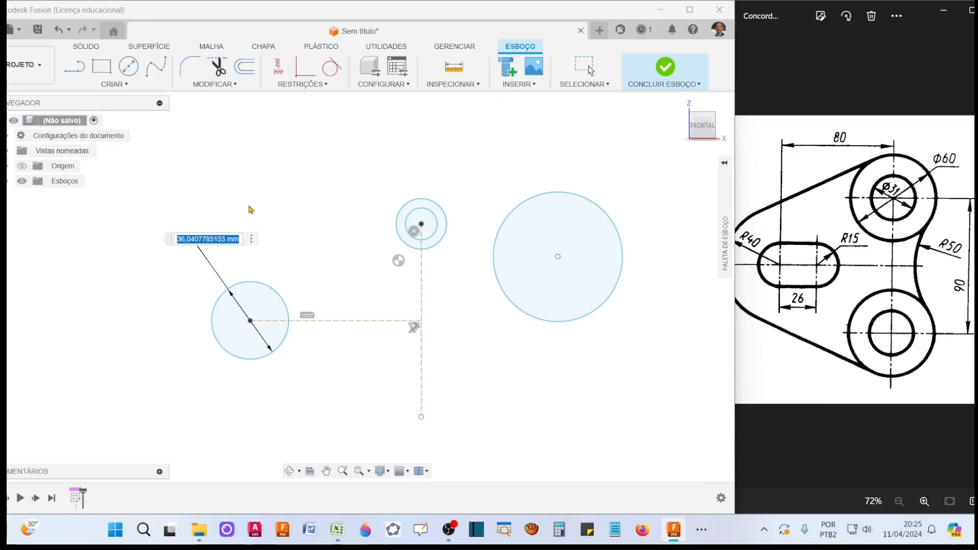
{"action": "type", "text": "8"}
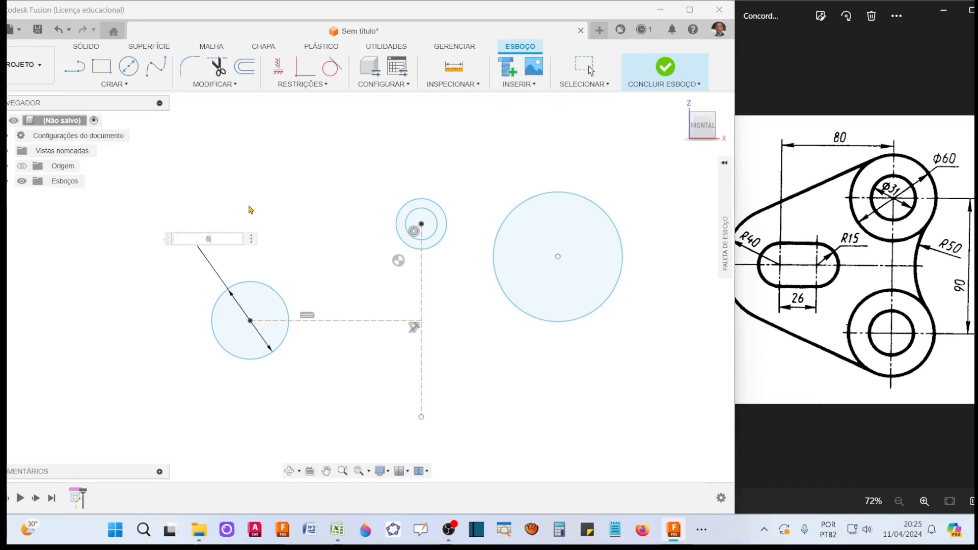
{"action": "type", "text": "0"}
{"action": "key", "text": "Return"}
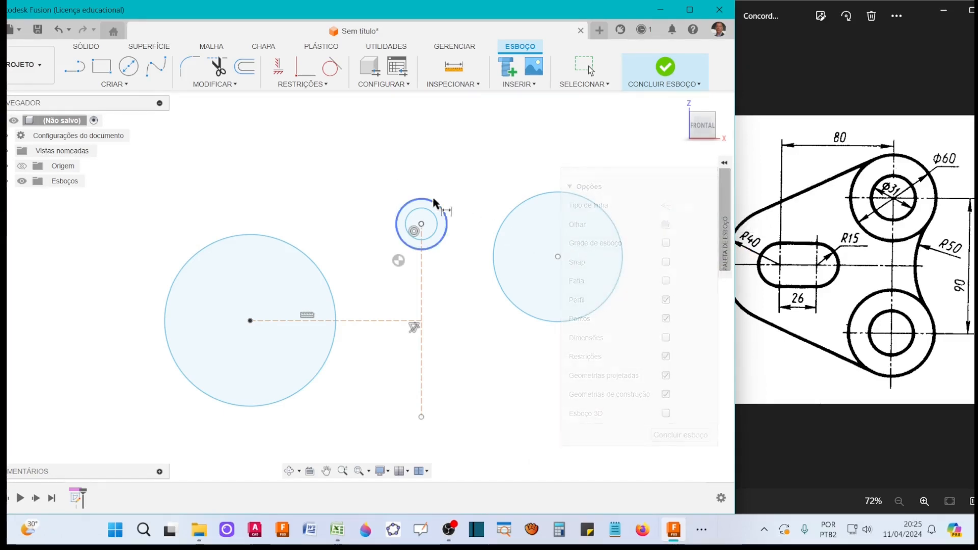
- Dimension the two concentric circles at the vertical construction line's upper end with diameters of 60 mm (outer) and 31 mm (inner)
{"action": "left_click", "coordinate": [437, 209]}
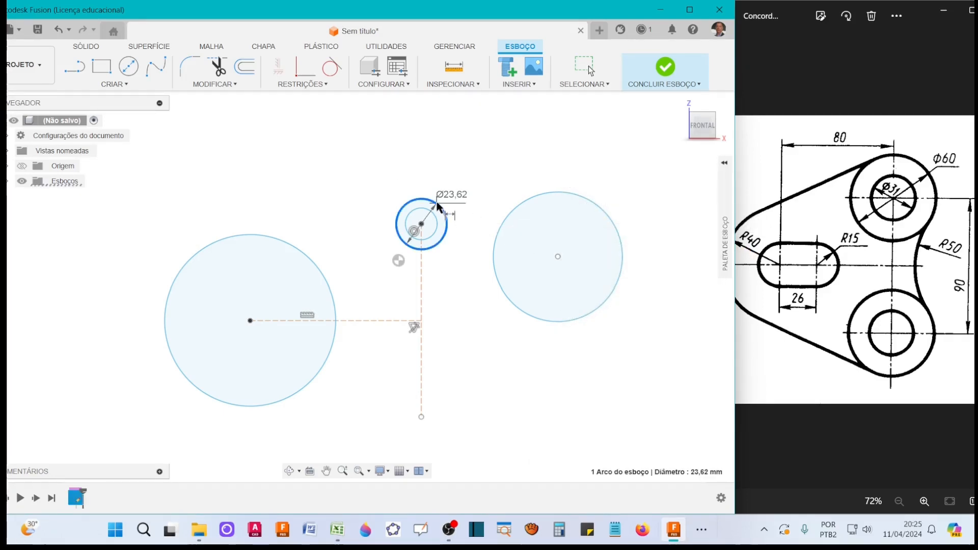
{"action": "left_click", "coordinate": [479, 161]}
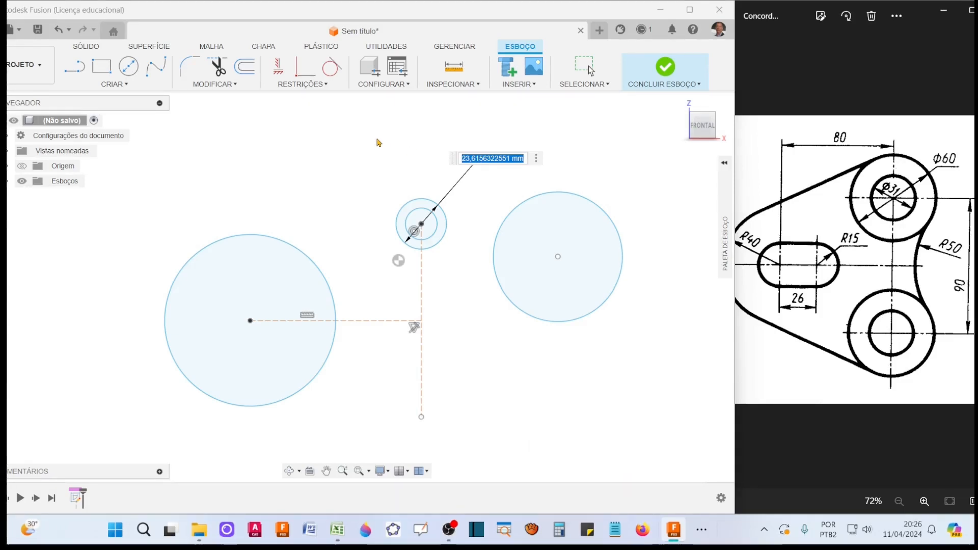
{"action": "type", "text": "60"}
{"action": "key", "text": "Return"}
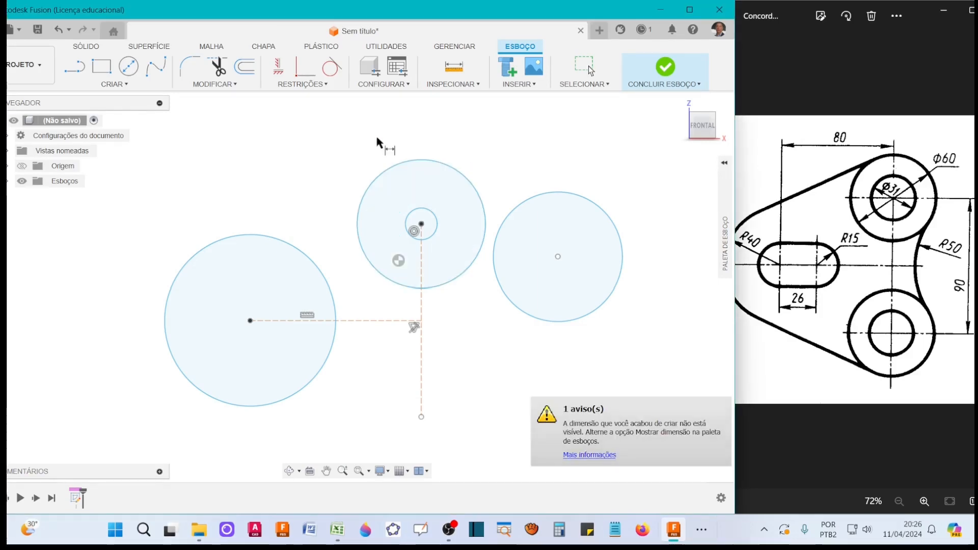
{"action": "left_click", "coordinate": [431, 213]}
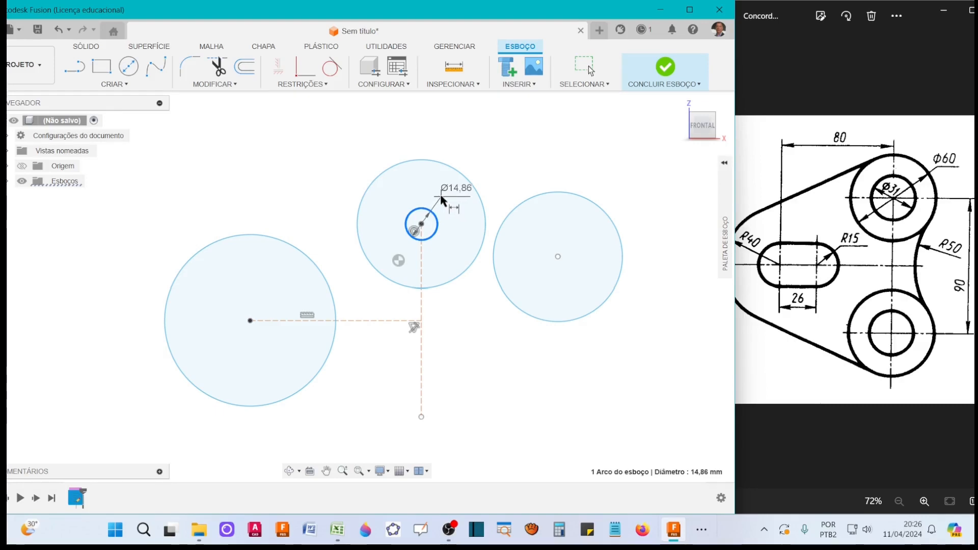
{"action": "left_click", "coordinate": [435, 203]}
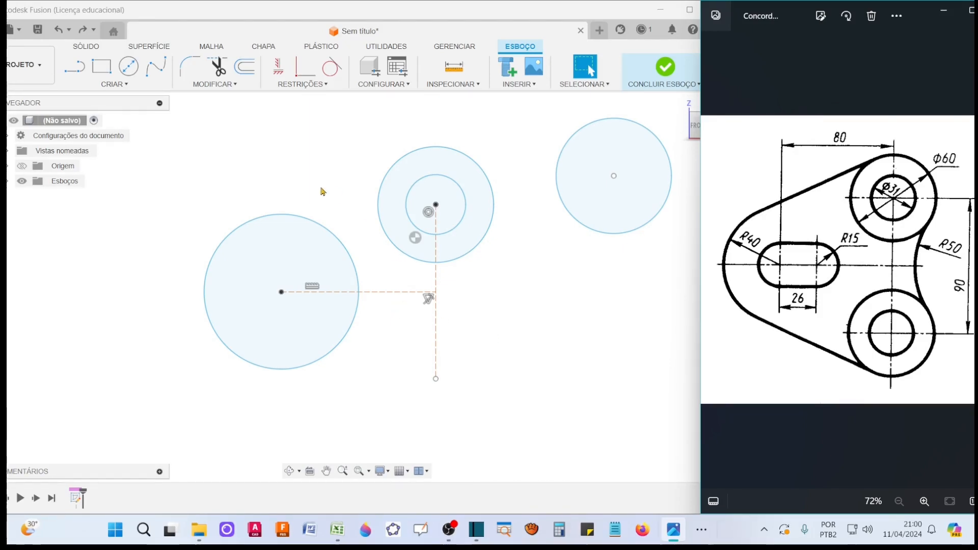
- Mirror the two concentric circles across the horizontal construction line
{"action": "left_click", "coordinate": [128, 85]}
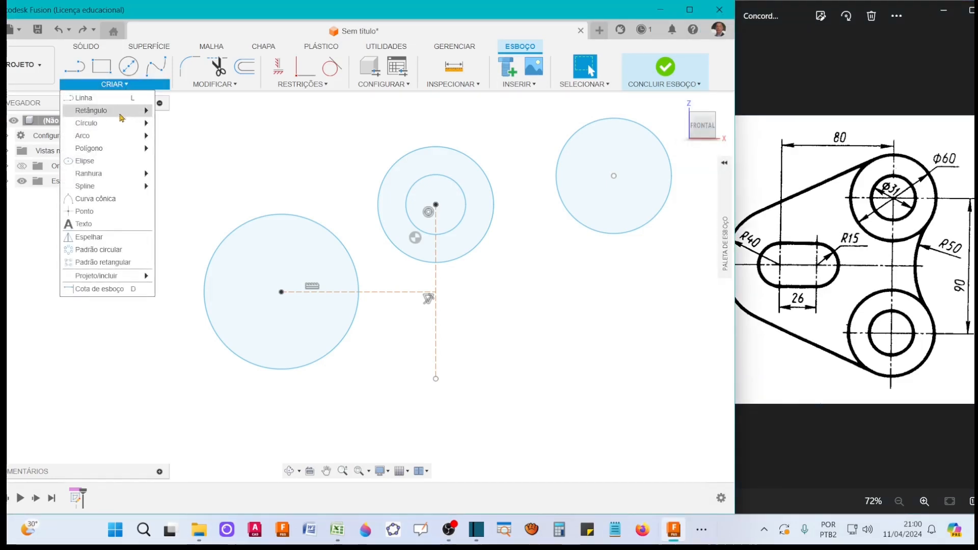
{"action": "left_click", "coordinate": [97, 238]}
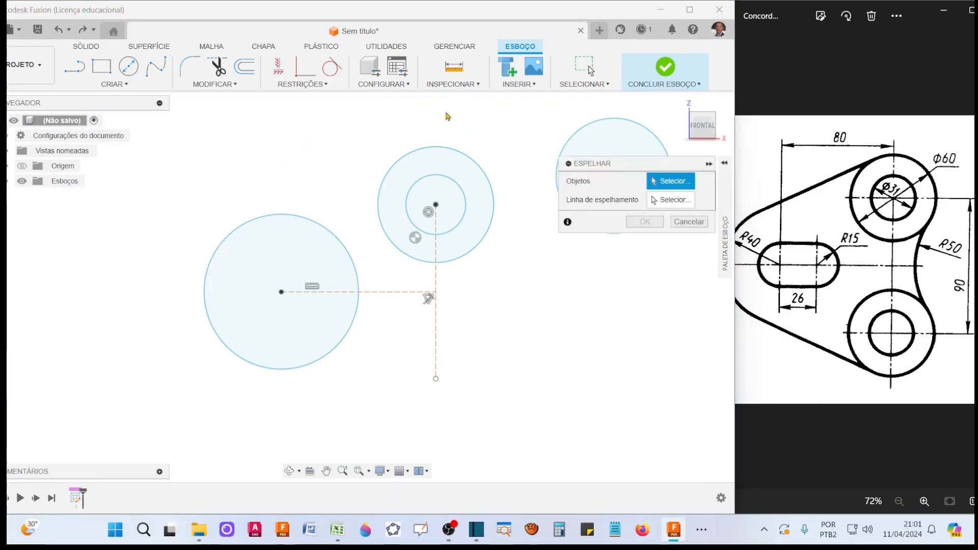
{"action": "left_click", "coordinate": [482, 172]}
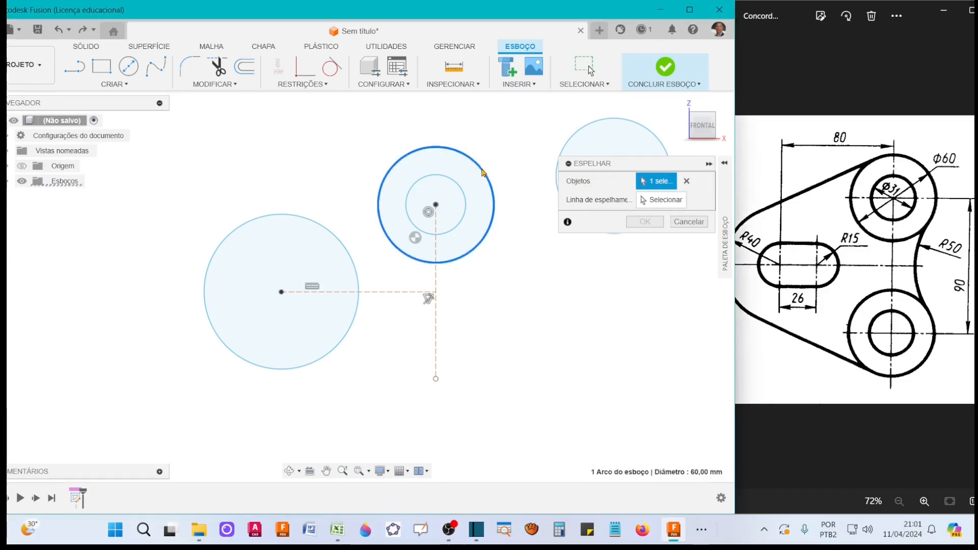
{"action": "left_click", "coordinate": [464, 196]}
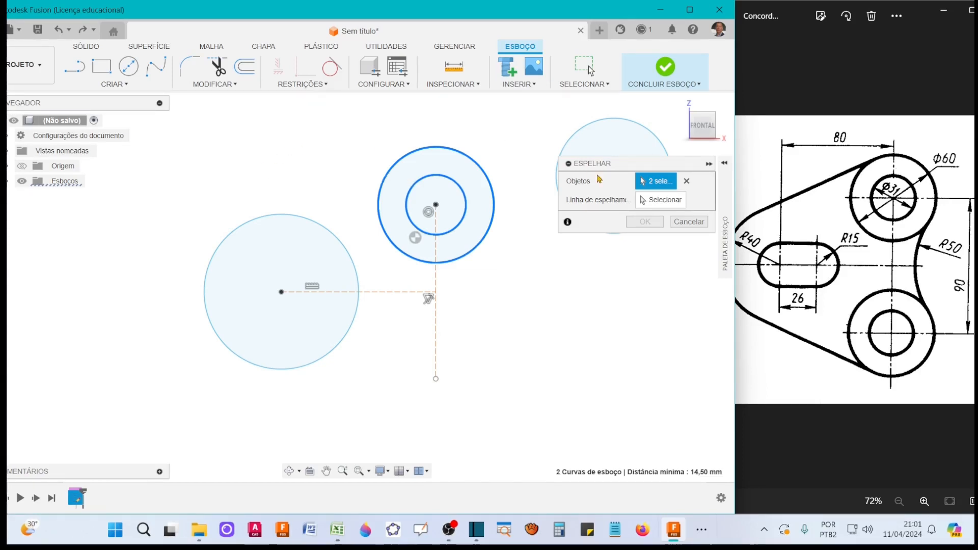
{"action": "left_click", "coordinate": [665, 200]}
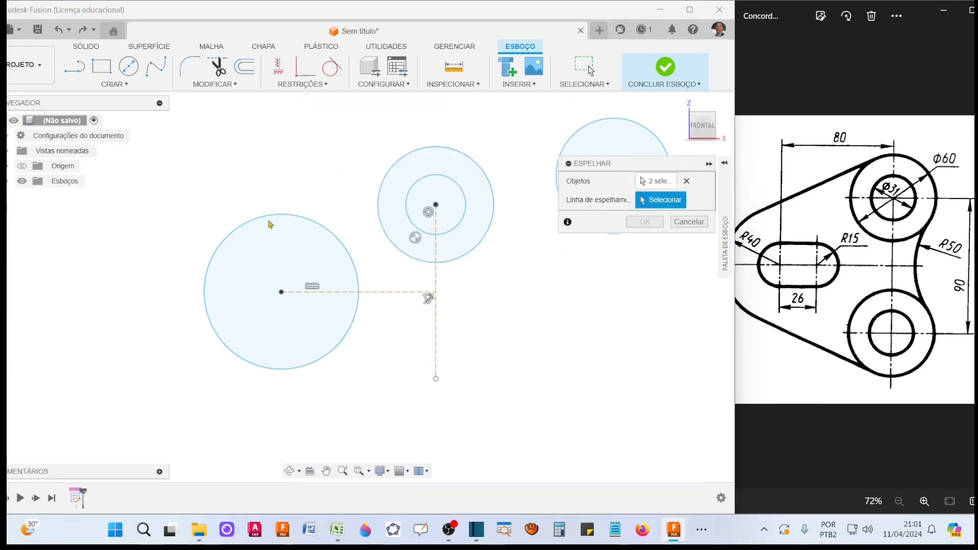
{"action": "left_click", "coordinate": [386, 297]}
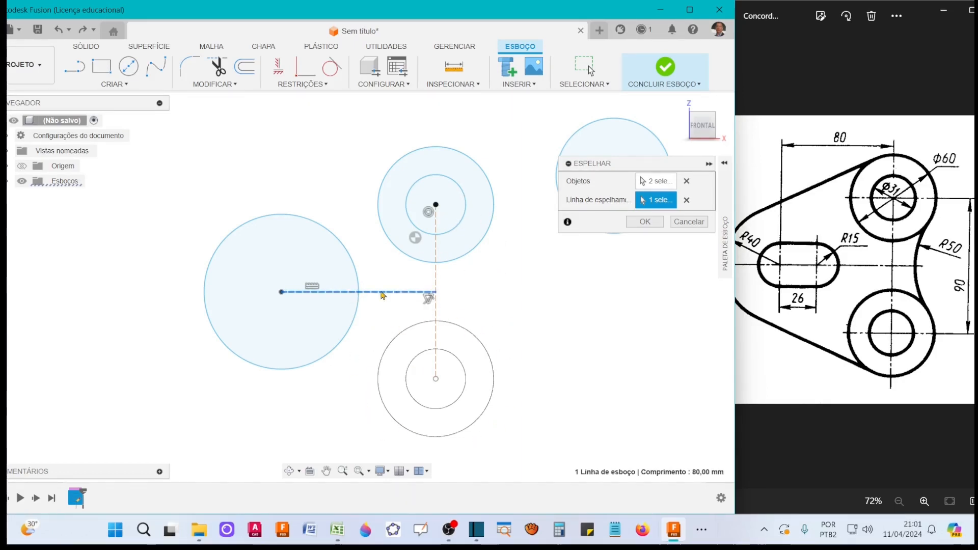
{"action": "left_click", "coordinate": [651, 224]}
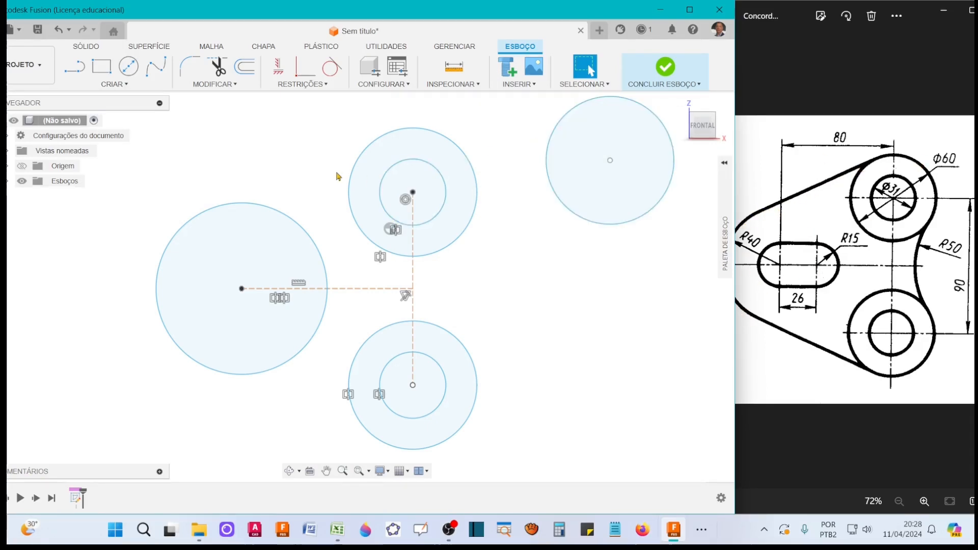
- Sketch a slanted line about 166 mm long, running above the 80 mm circle and the upper 60 mm circle
{"action": "left_click", "coordinate": [75, 66]}
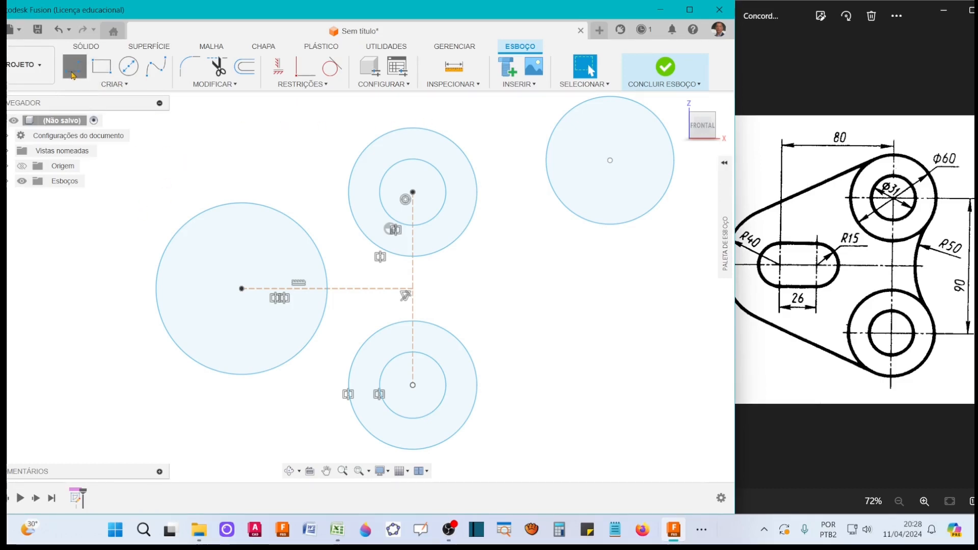
{"action": "left_click", "coordinate": [108, 251]}
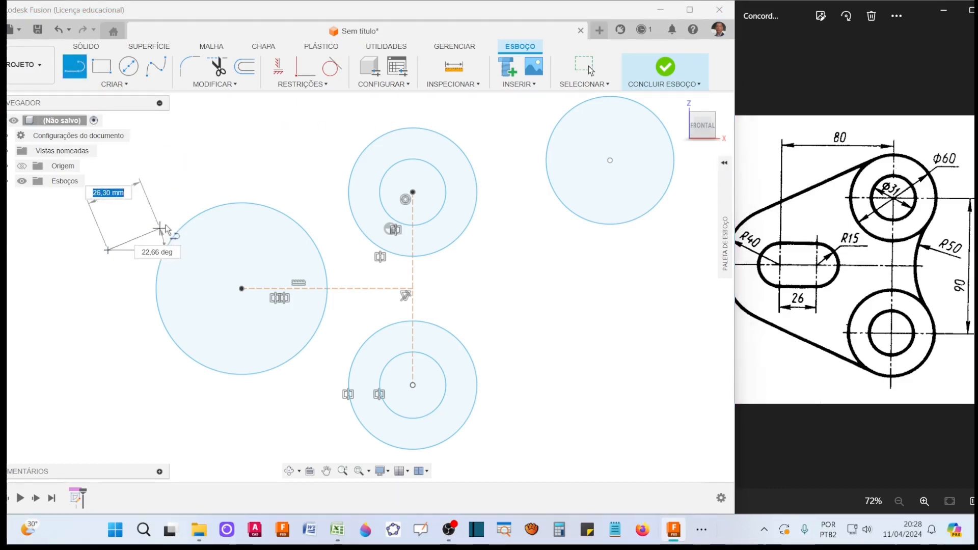
{"action": "left_click", "coordinate": [432, 103]}
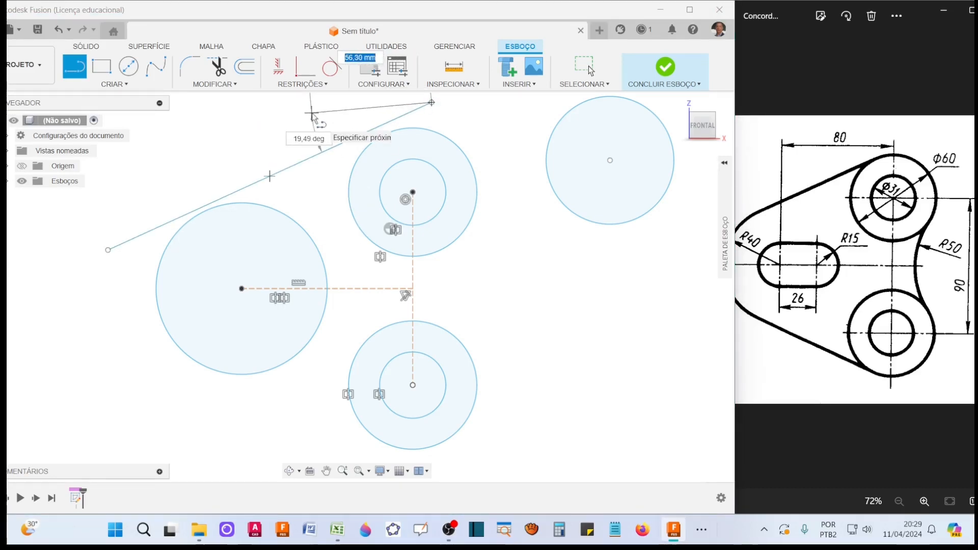
{"action": "key", "text": "Escape"}
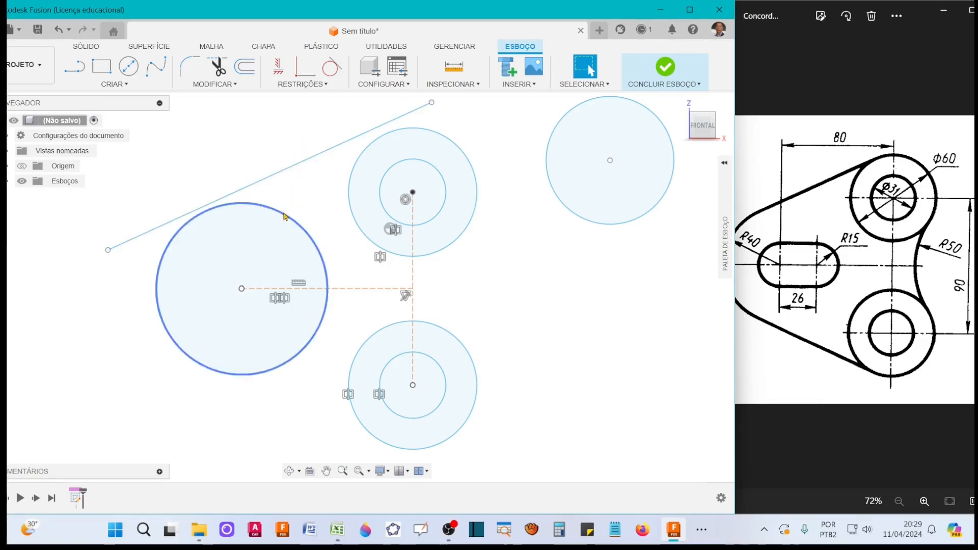
- Make the upper slanted line tangent to the 80 mm circle and to the upper 60 mm circle
{"action": "left_click", "coordinate": [331, 70]}
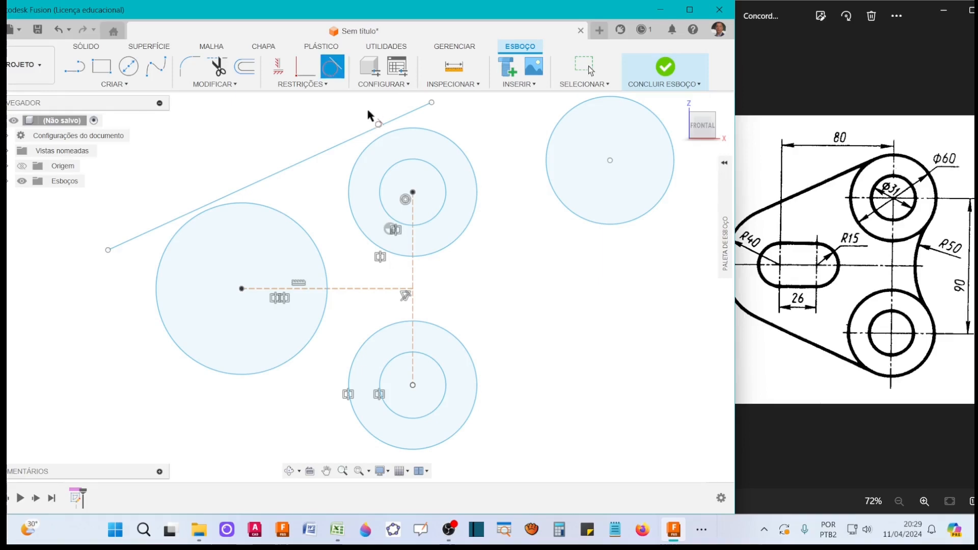
{"action": "left_click", "coordinate": [224, 199]}
{"action": "left_click", "coordinate": [236, 206]}
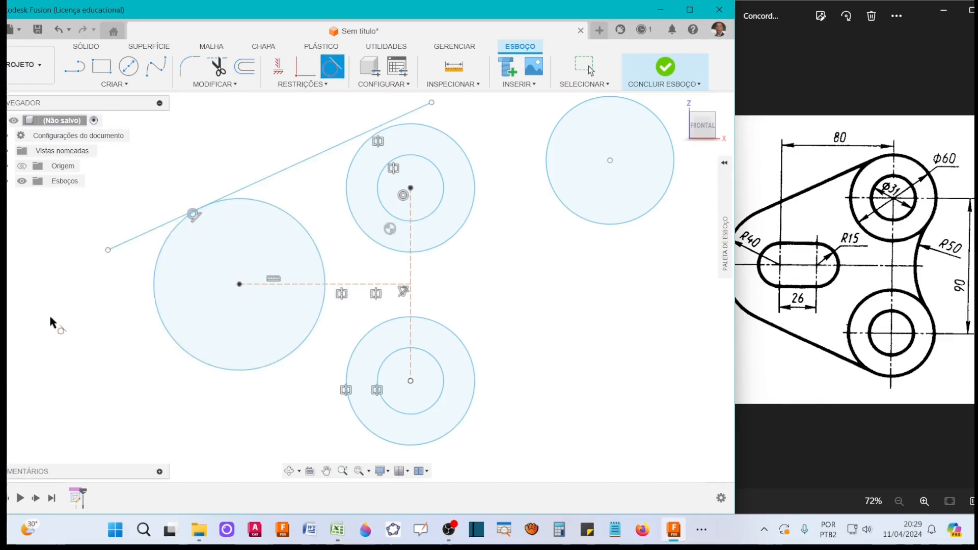
{"action": "left_click", "coordinate": [406, 114]}
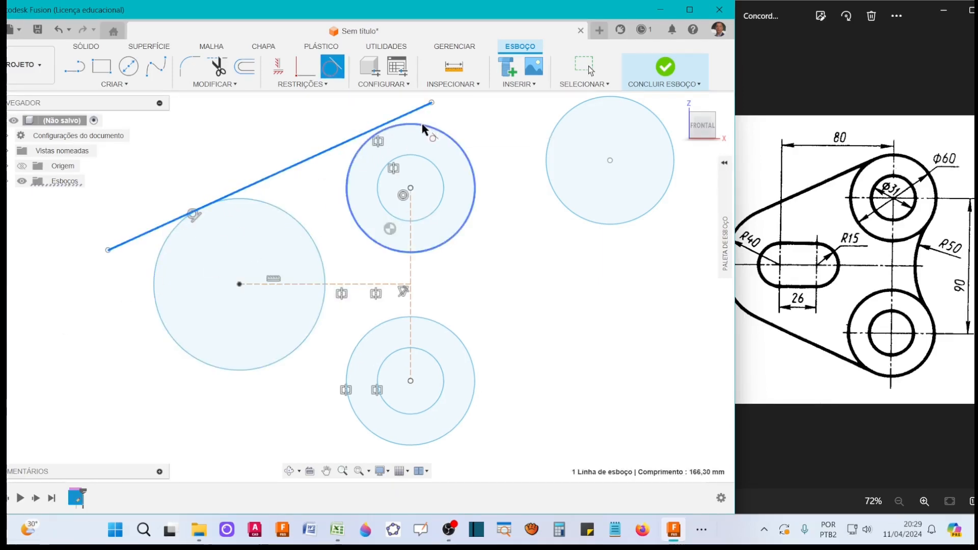
{"action": "left_click", "coordinate": [422, 126]}
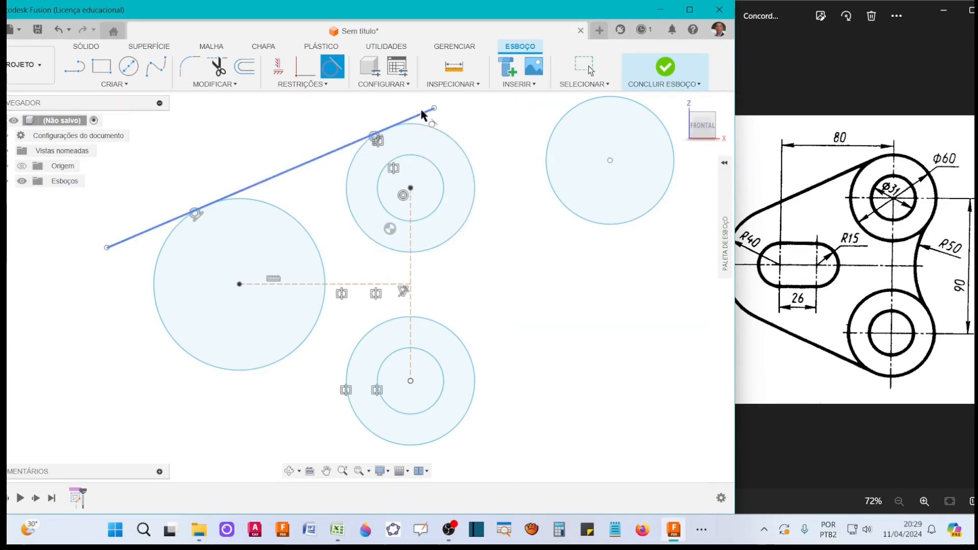
- Trim both ends of the upper slanted line that extend past its tangent points
{"action": "left_click", "coordinate": [217, 70]}
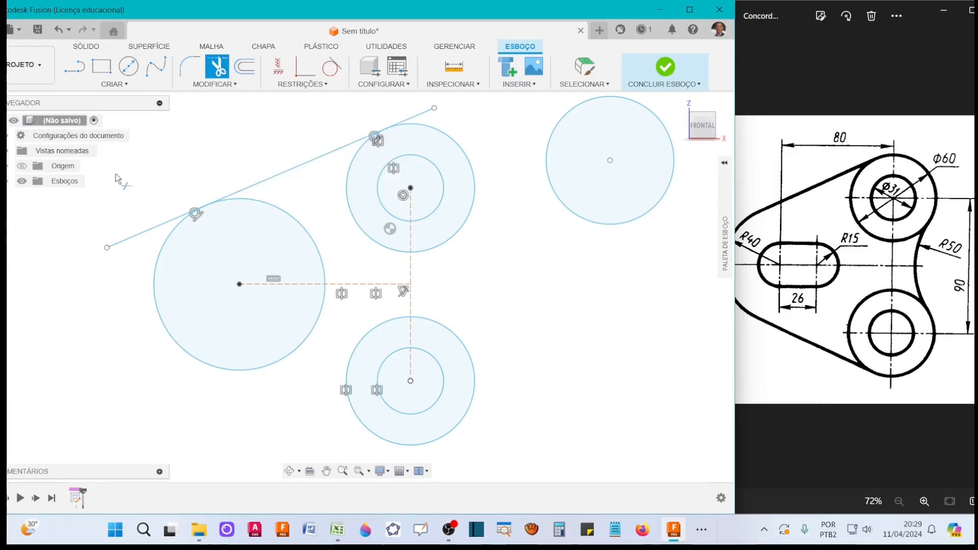
{"action": "left_click", "coordinate": [126, 241]}
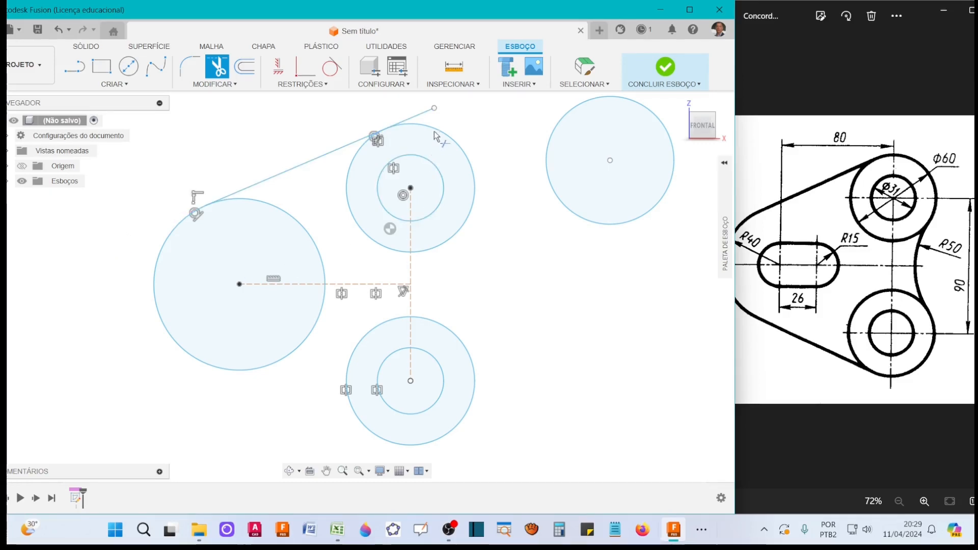
{"action": "left_click", "coordinate": [428, 112]}
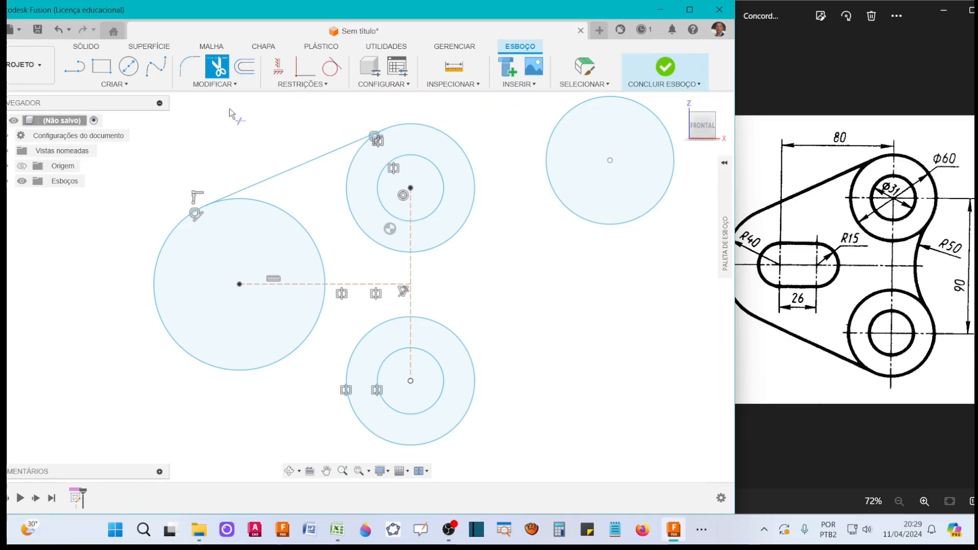
{"action": "key", "text": "Escape"}
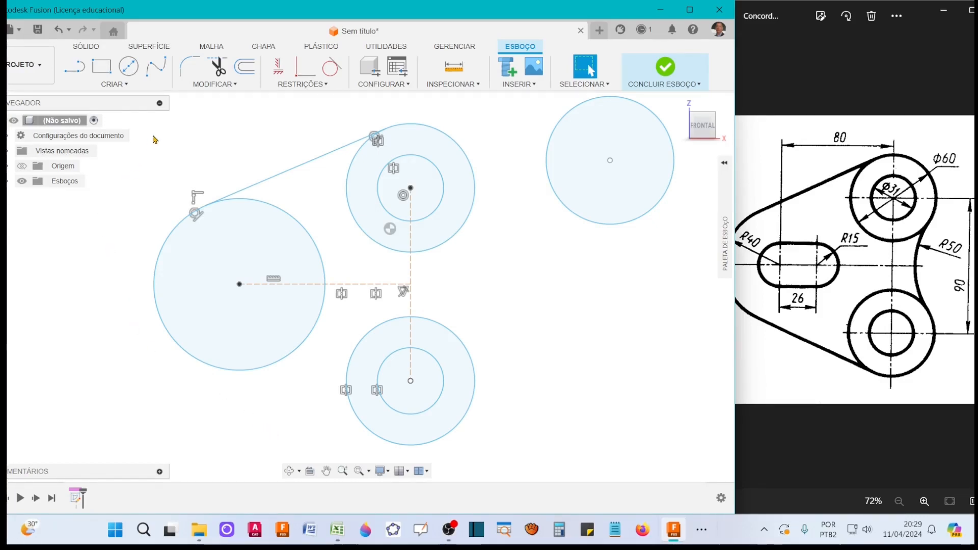
- Sketch a slanted line about 140 mm long along the underside of the 80 mm circle and the lower 60 mm circle
{"action": "left_click", "coordinate": [72, 75]}
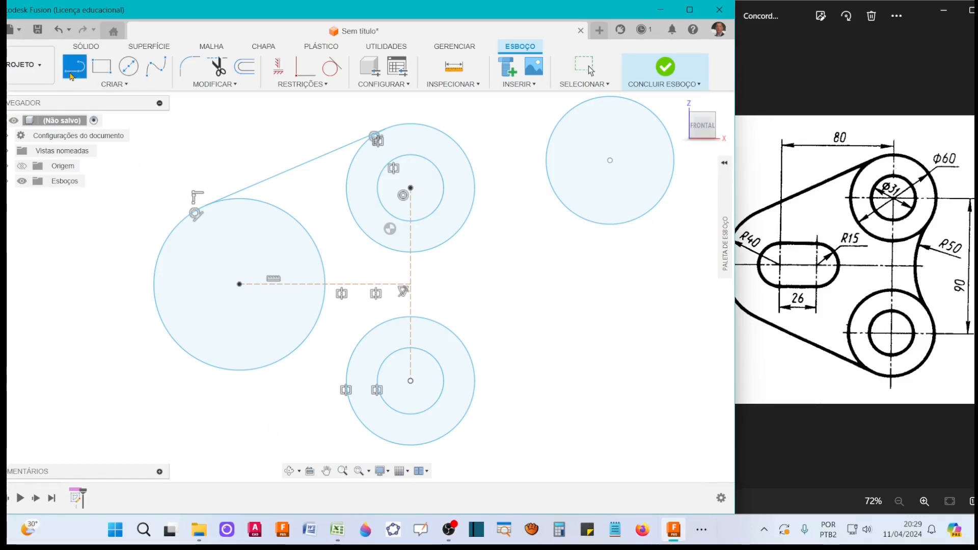
{"action": "left_click", "coordinate": [148, 332]}
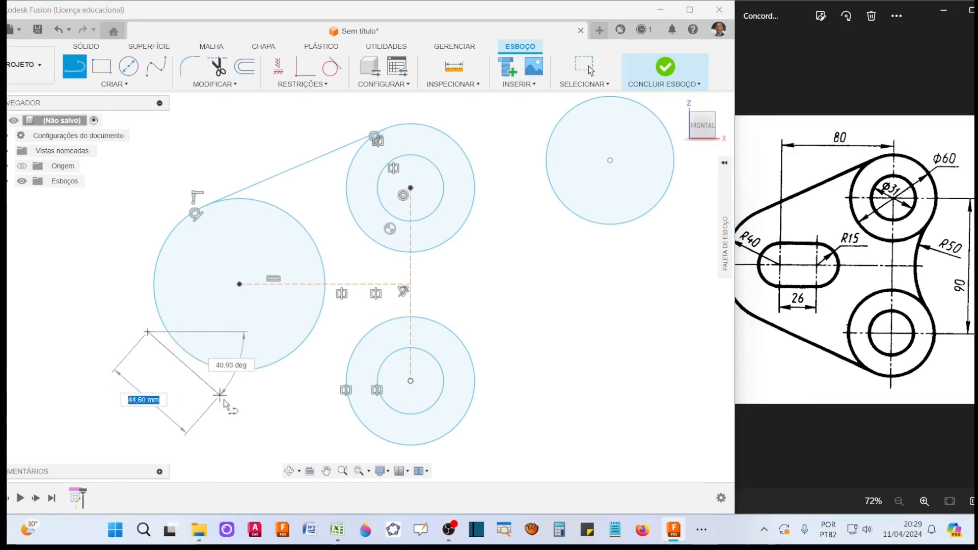
{"action": "left_click", "coordinate": [417, 462]}
{"action": "key", "text": "Escape"}
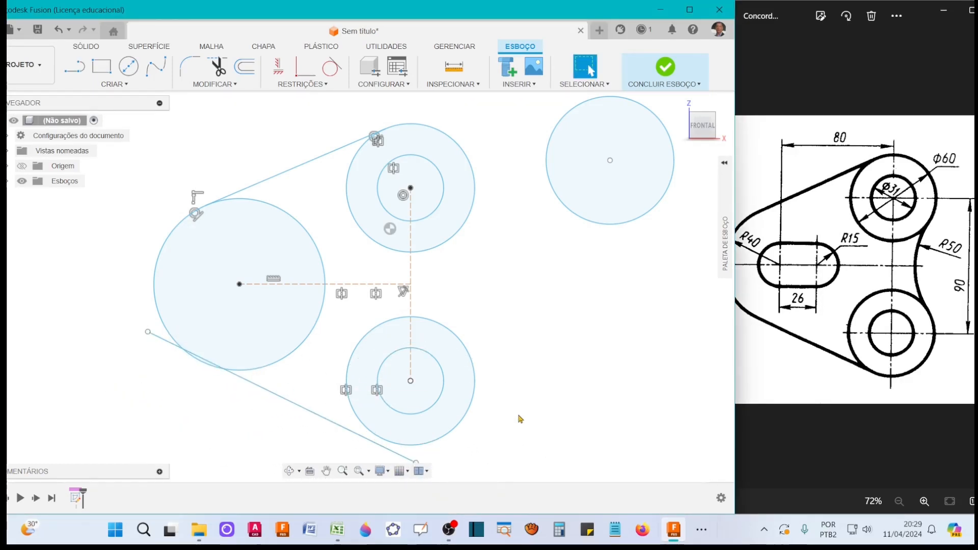
- Make the lower slanted line tangent to the 80 mm circle and to the lower 60 mm circle
{"action": "scroll", "coordinate": [443, 281], "scroll_direction": "down", "scroll_amount": 3}
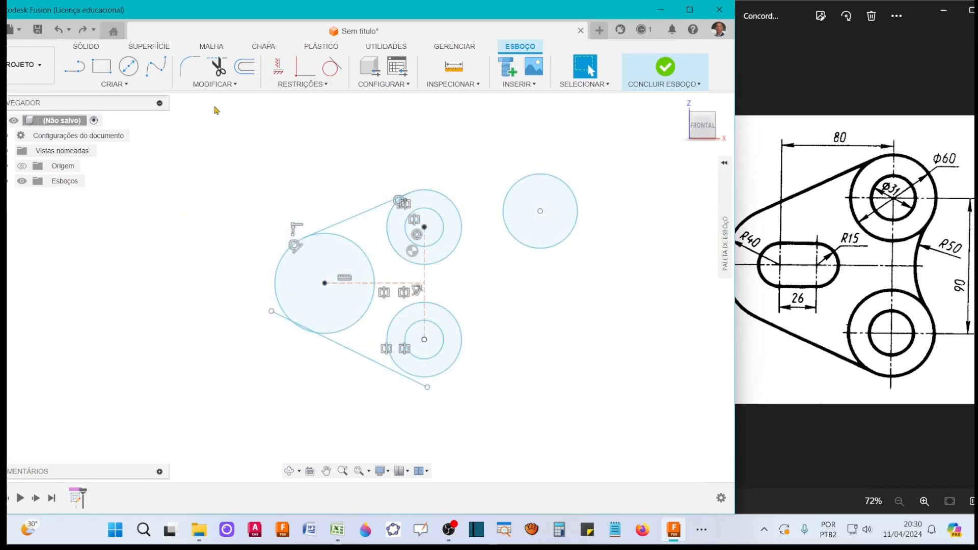
{"action": "left_click", "coordinate": [384, 215]}
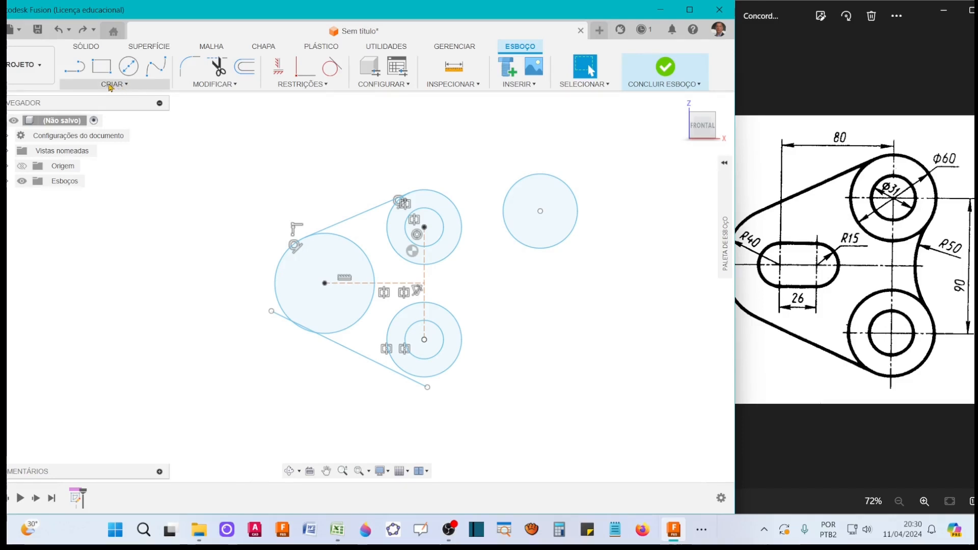
{"action": "left_click", "coordinate": [331, 67]}
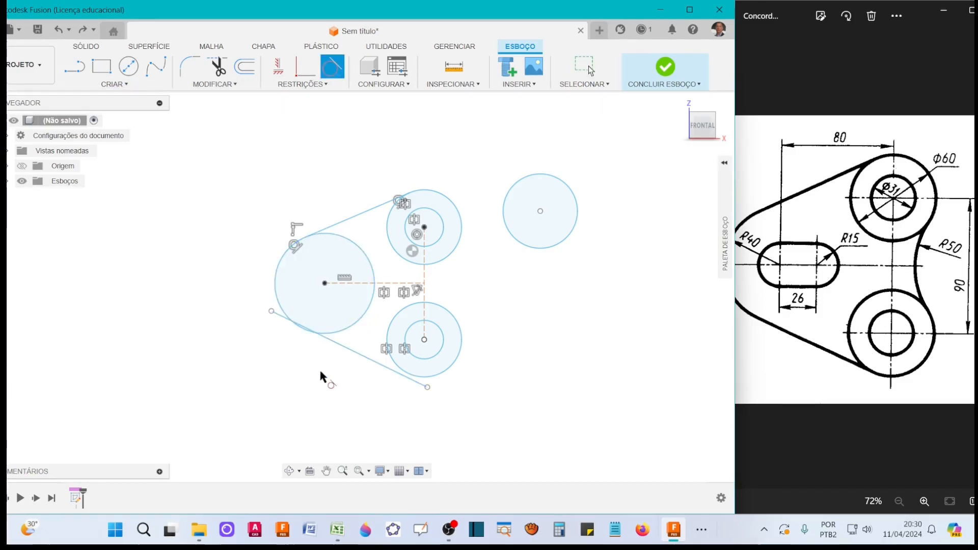
{"action": "scroll", "coordinate": [314, 374], "scroll_direction": "up", "scroll_amount": 3}
{"action": "left_click", "coordinate": [379, 341]}
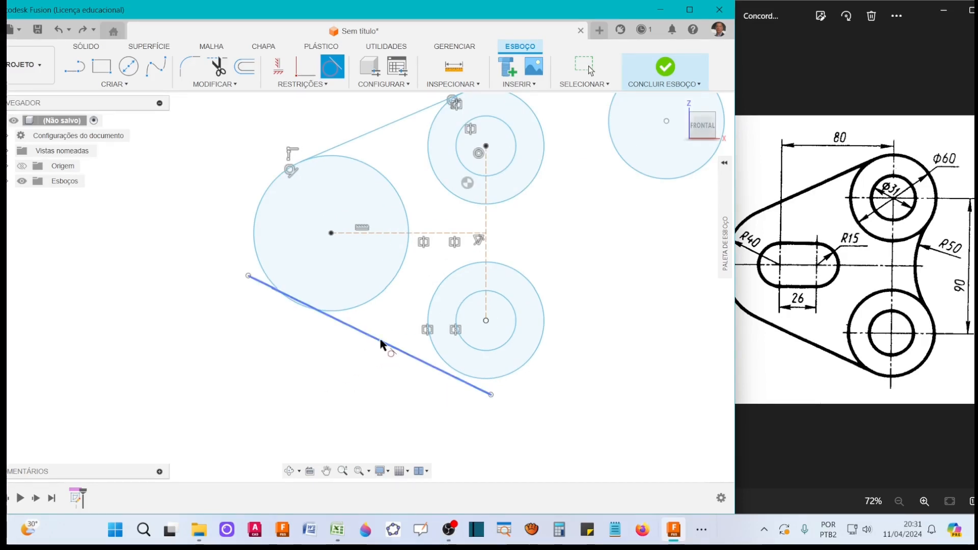
{"action": "left_click", "coordinate": [297, 305]}
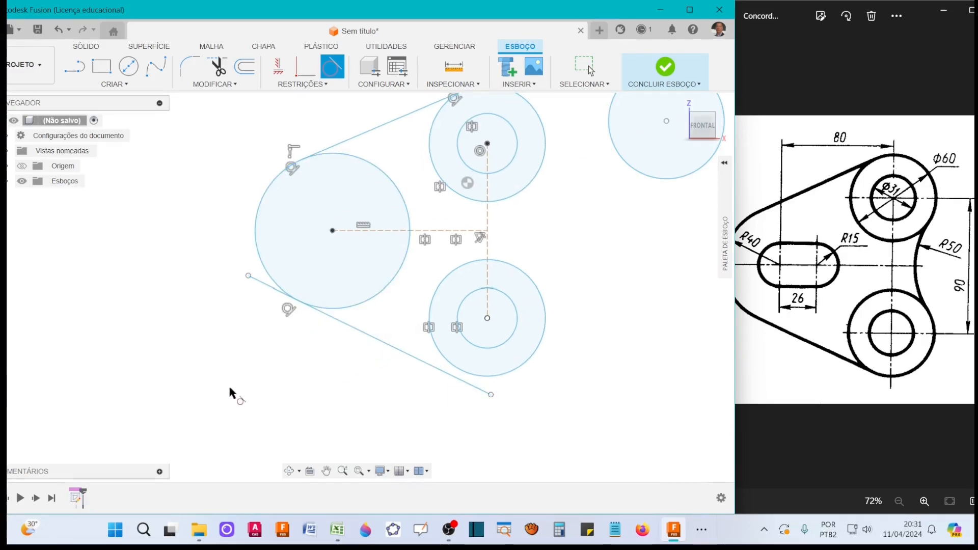
{"action": "left_click", "coordinate": [467, 385]}
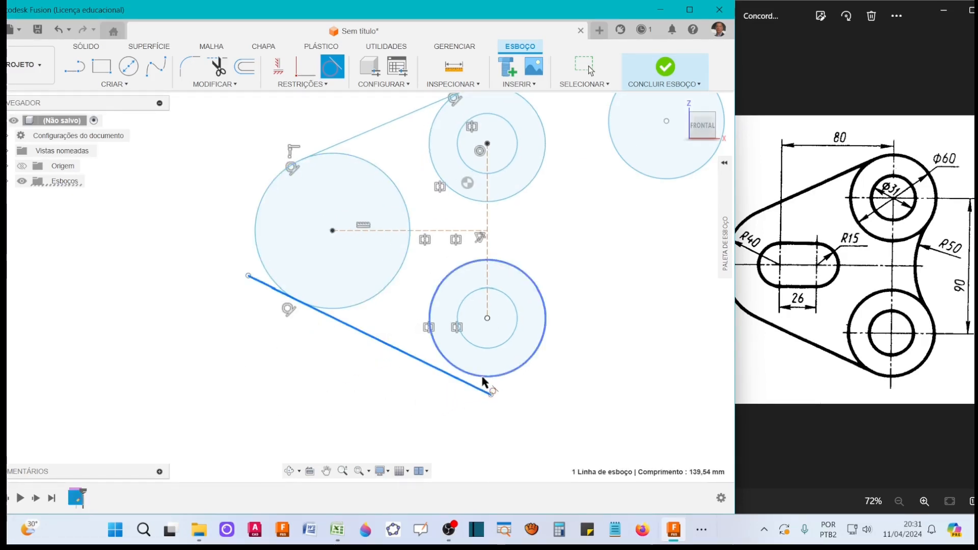
{"action": "left_click", "coordinate": [483, 377]}
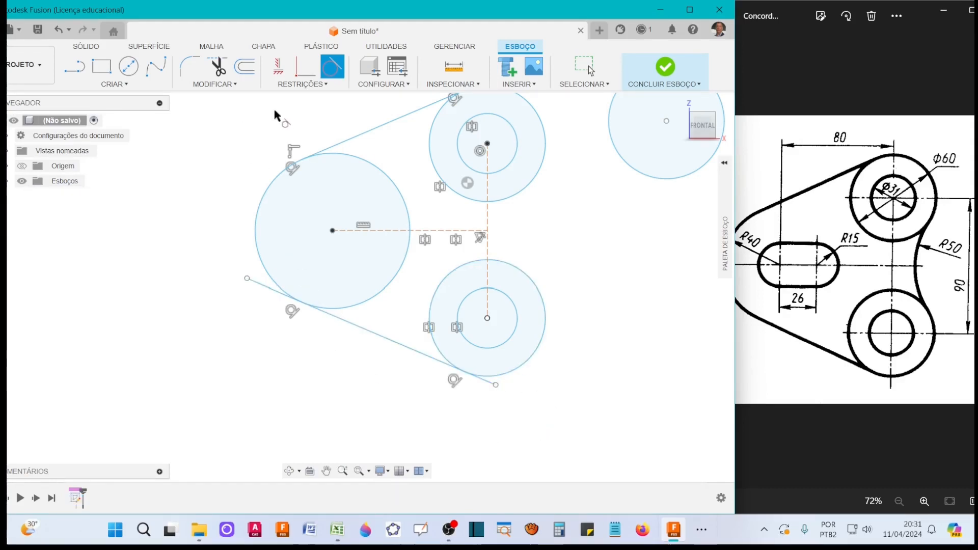
- Trim both ends of the lower slanted line that extend past its tangent points
{"action": "left_click", "coordinate": [218, 67]}
{"action": "left_click", "coordinate": [267, 287]}
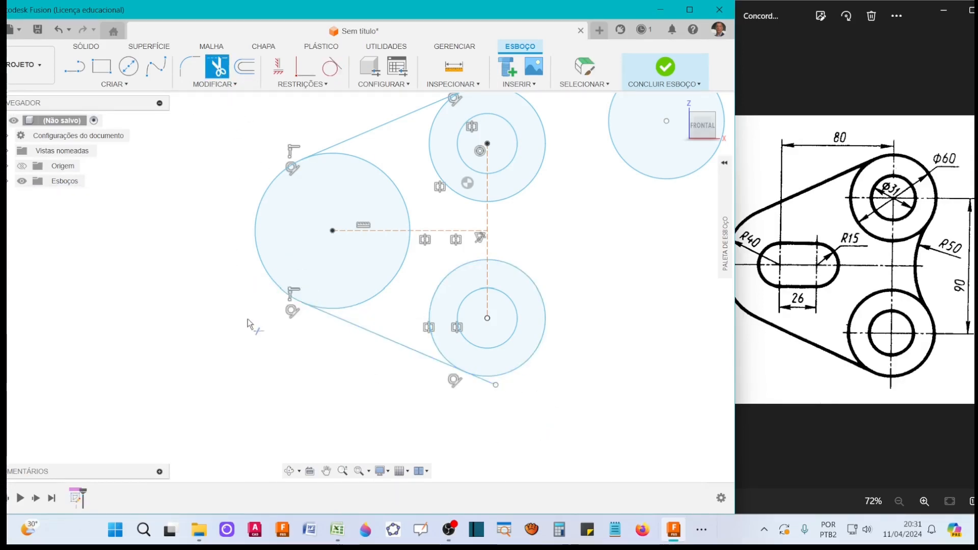
{"action": "left_click", "coordinate": [489, 383]}
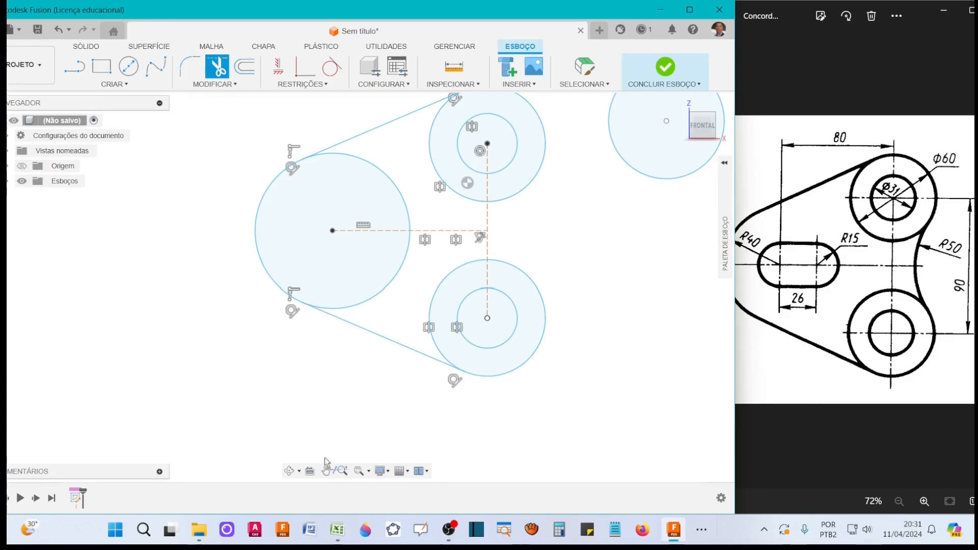
{"action": "mouse_move", "coordinate": [622, 275]}
{"action": "middle_mouse_down"}
{"action": "mouse_move", "coordinate": [607, 274]}
{"action": "mouse_move", "coordinate": [541, 320]}
{"action": "middle_mouse_up"}
{"action": "key", "text": "t"}
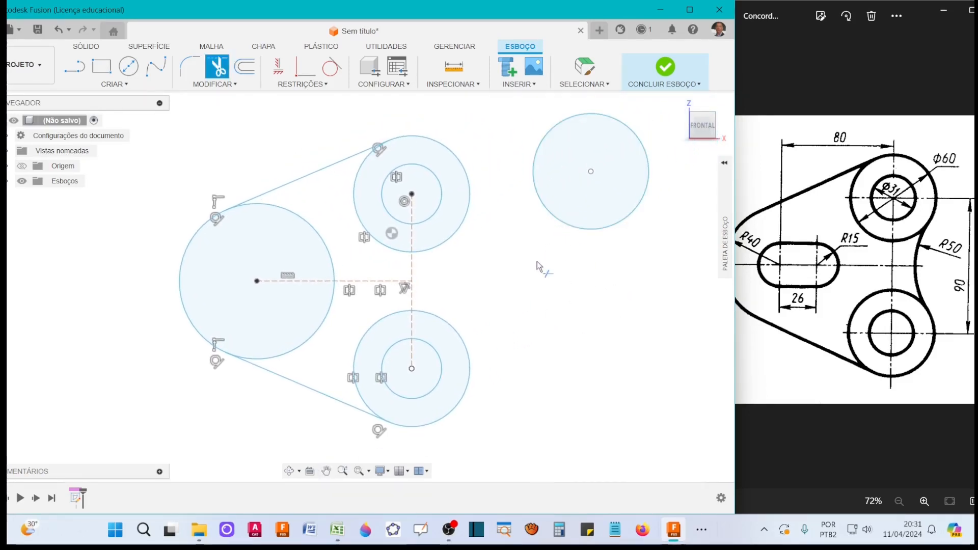
{"action": "key", "text": "Escape"}
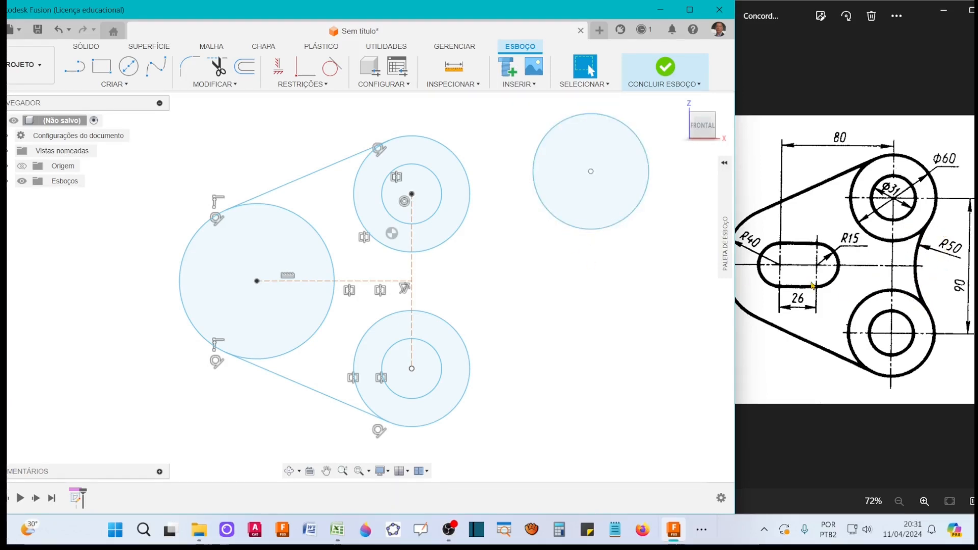
- Dimension the free circle to the right of the upper 60 mm circle with a diameter of 100 mm
{"action": "left_click", "coordinate": [120, 83]}
{"action": "left_click", "coordinate": [104, 291]}
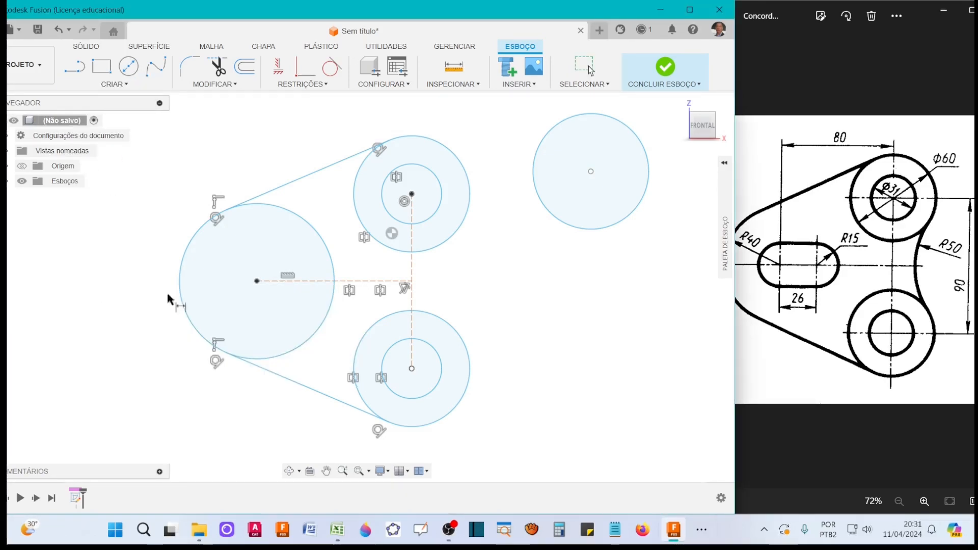
{"action": "left_click", "coordinate": [584, 229]}
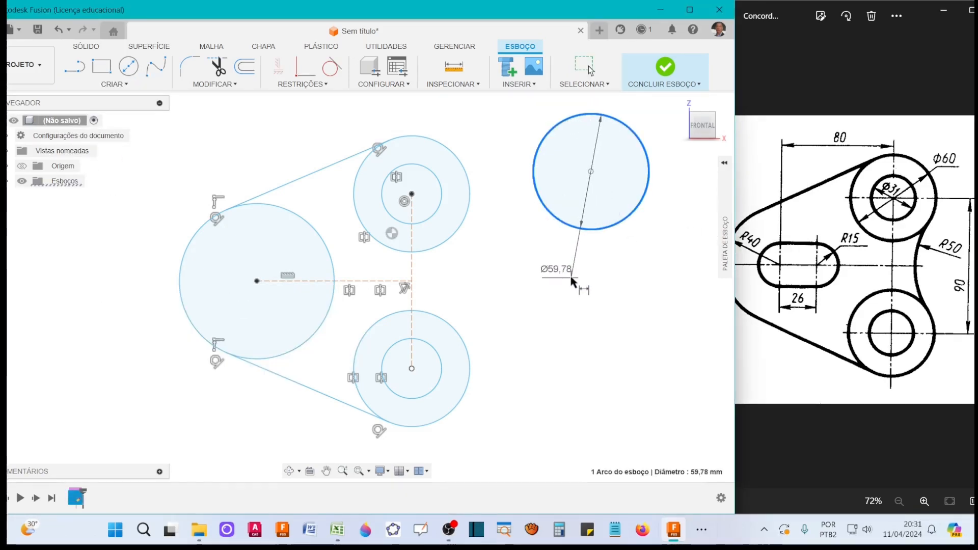
{"action": "left_click", "coordinate": [573, 281]}
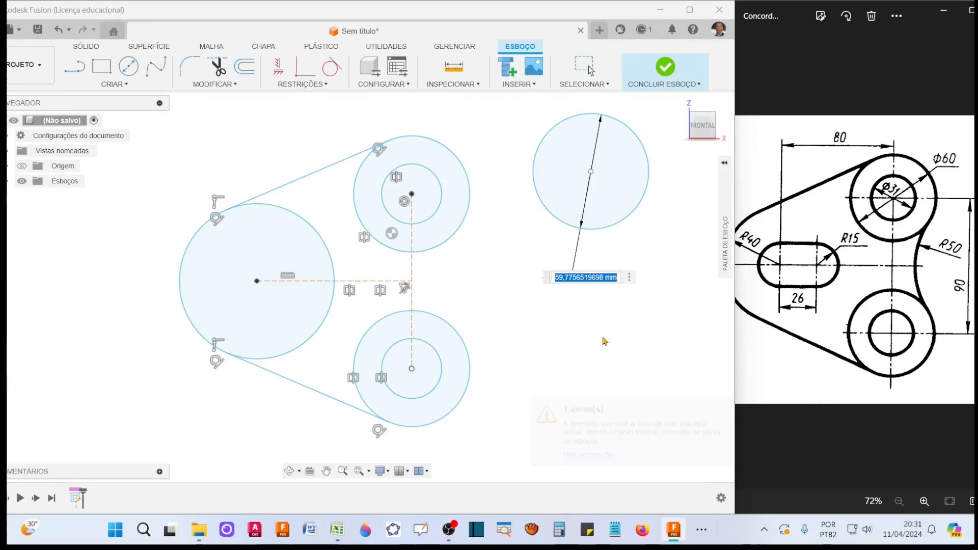
{"action": "type", "text": "1"}
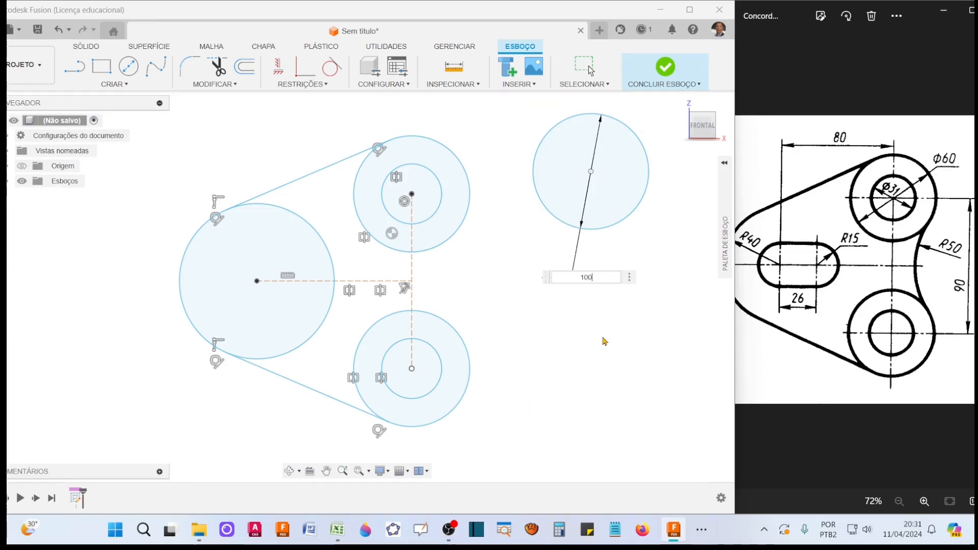
{"action": "type", "text": "00"}
{"action": "key", "text": "Return"}
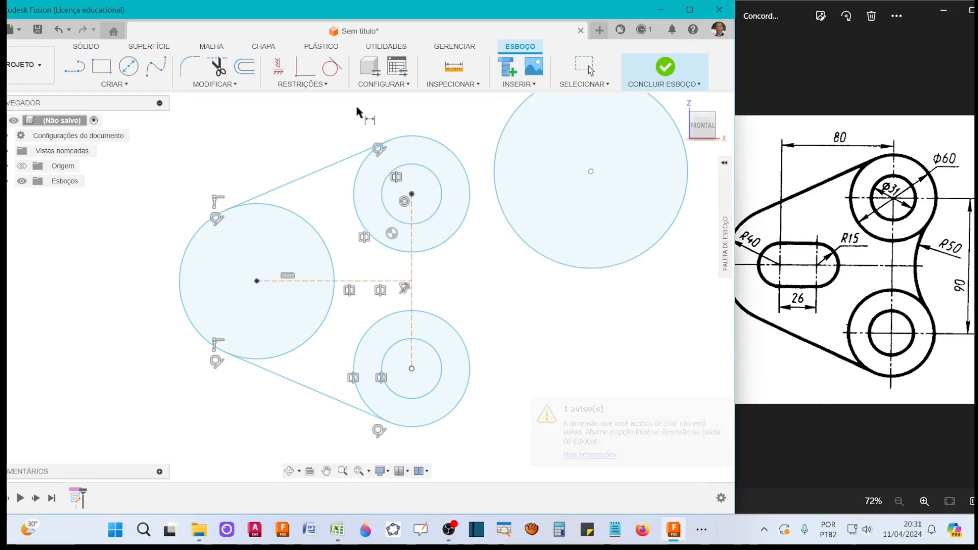
{"action": "key", "text": "Escape"}
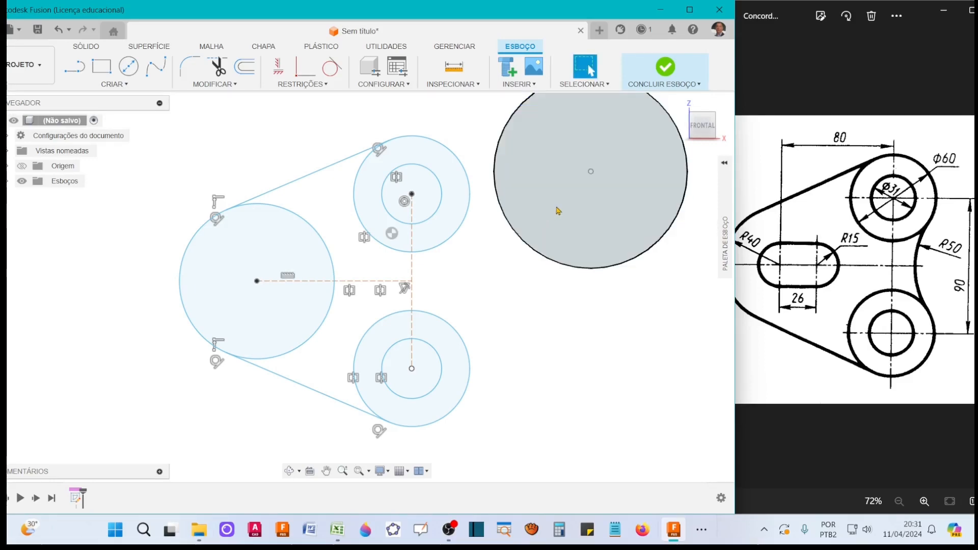
- Move the 100 mm circle down beside the two 60 mm circles and make it tangent to both of them
{"action": "left_click", "coordinate": [592, 175]}
{"action": "left_click_drag", "start_coordinate": [591, 174], "coordinate": [598, 295]}
{"action": "left_click", "coordinate": [331, 70]}
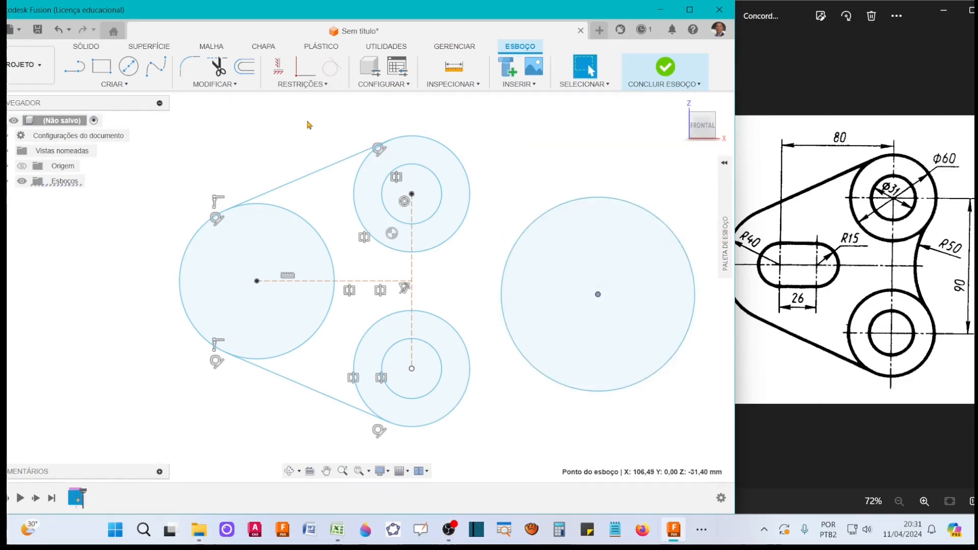
{"action": "left_click", "coordinate": [332, 71]}
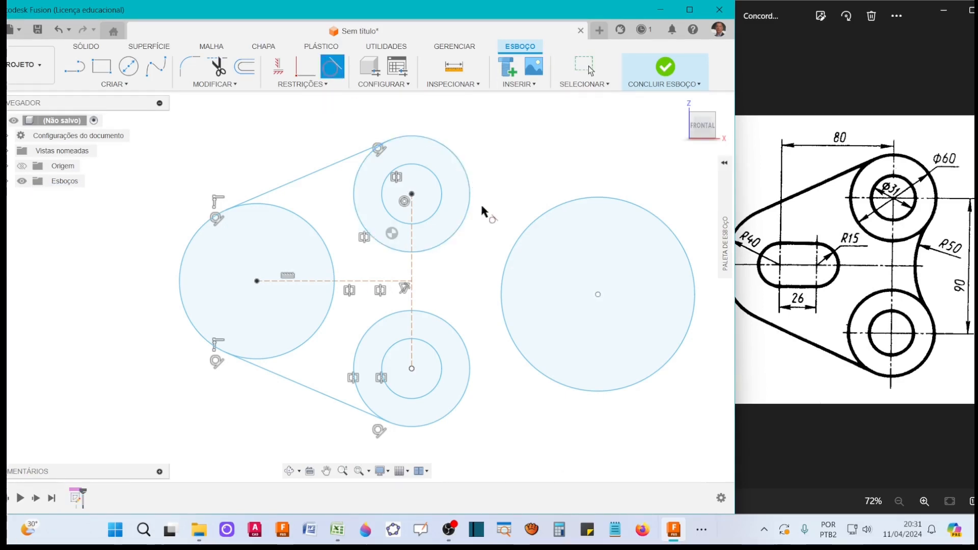
{"action": "left_click", "coordinate": [500, 251]}
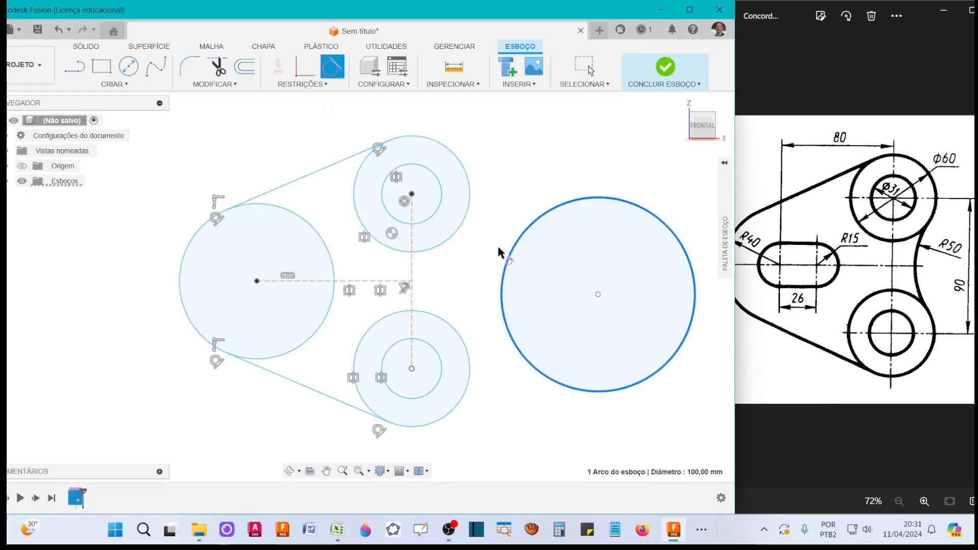
{"action": "left_click", "coordinate": [457, 235]}
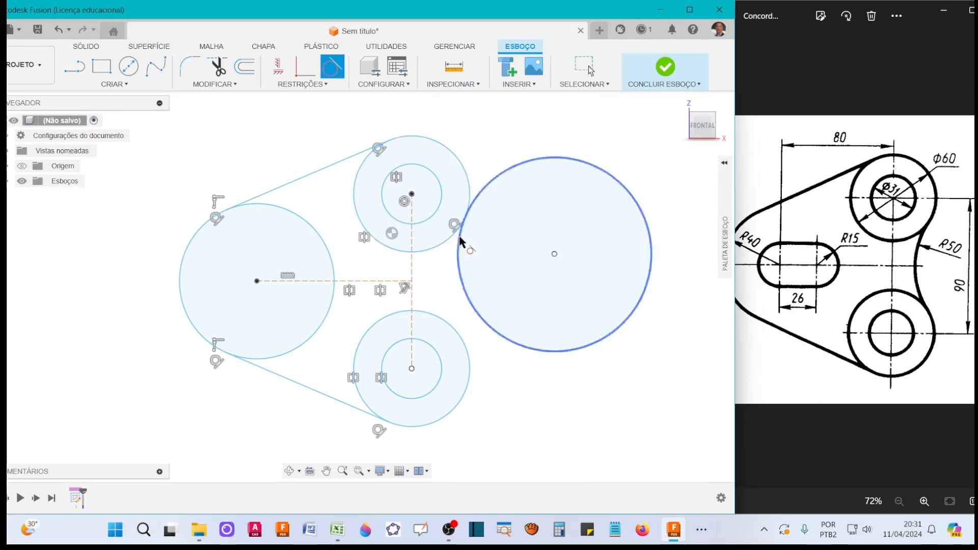
{"action": "left_click", "coordinate": [471, 318]}
{"action": "left_click", "coordinate": [462, 340]}
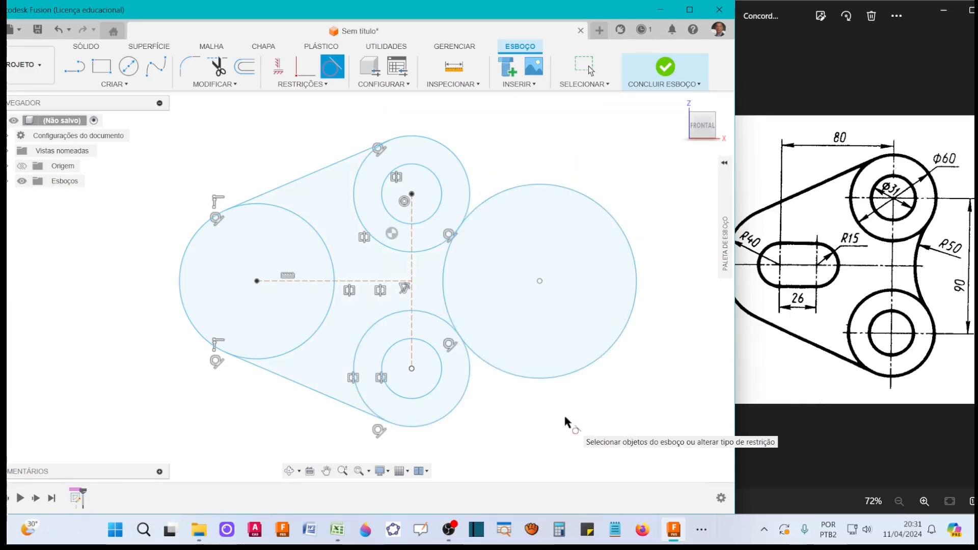
- Trim the outer part of the 100 mm circle and the inner part of the 80 mm circle, keeping only the outline arcs
{"action": "left_click", "coordinate": [218, 72]}
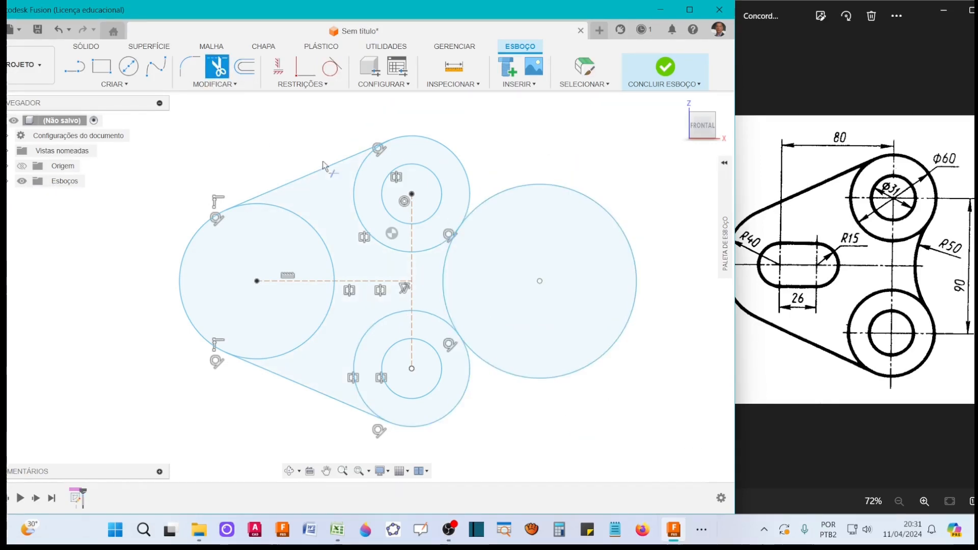
{"action": "left_click", "coordinate": [538, 193]}
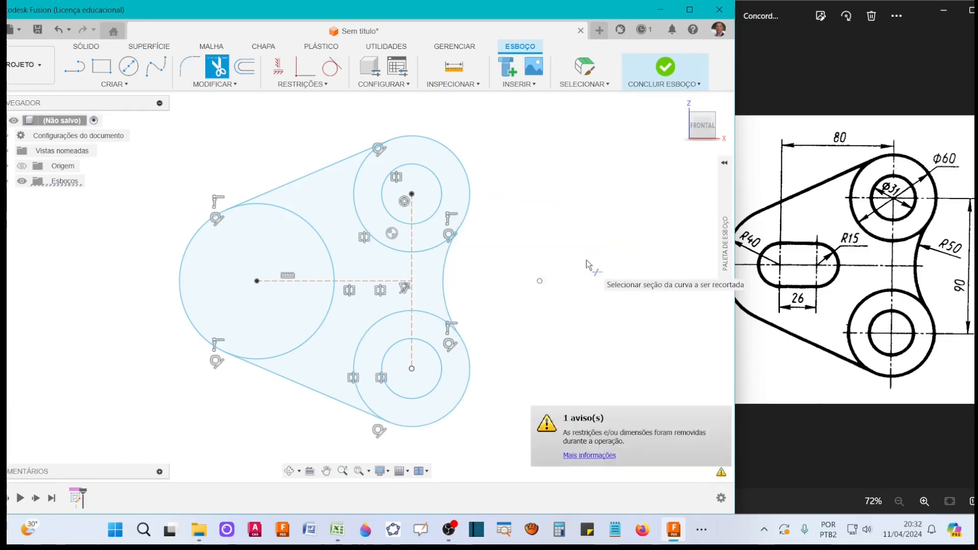
{"action": "left_click", "coordinate": [327, 245]}
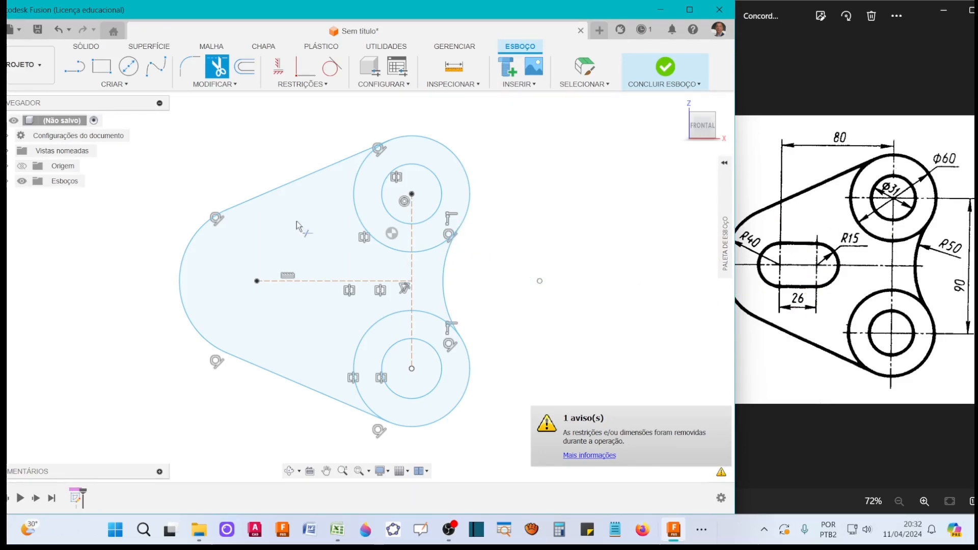
- Sketch a circle about 38 mm in diameter centred on the left end of the horizontal construction line
{"action": "left_click", "coordinate": [129, 67]}
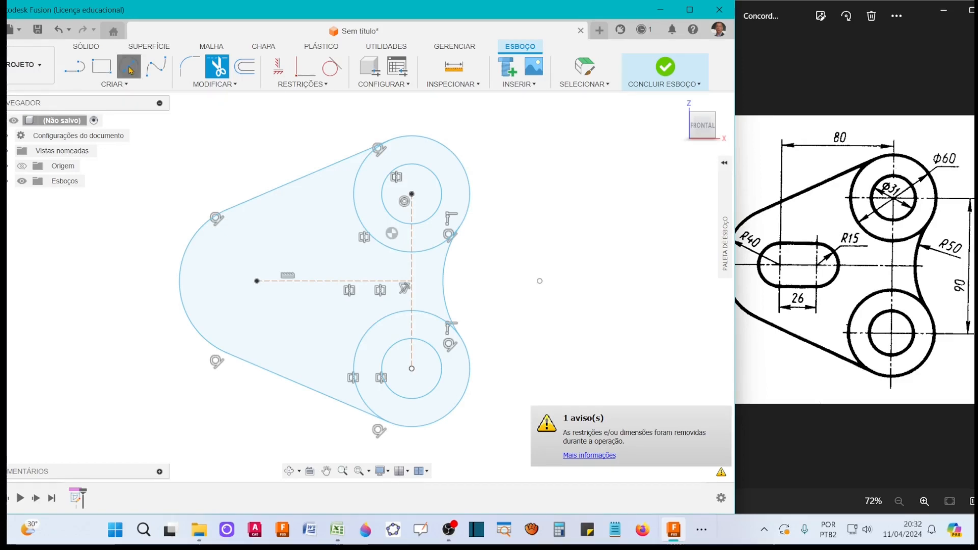
{"action": "left_click", "coordinate": [258, 281]}
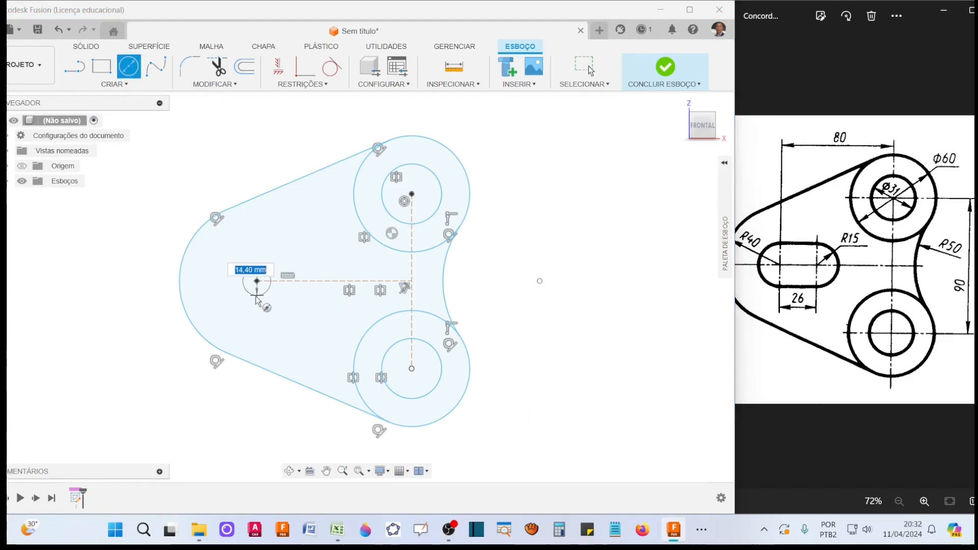
{"action": "left_click", "coordinate": [256, 322]}
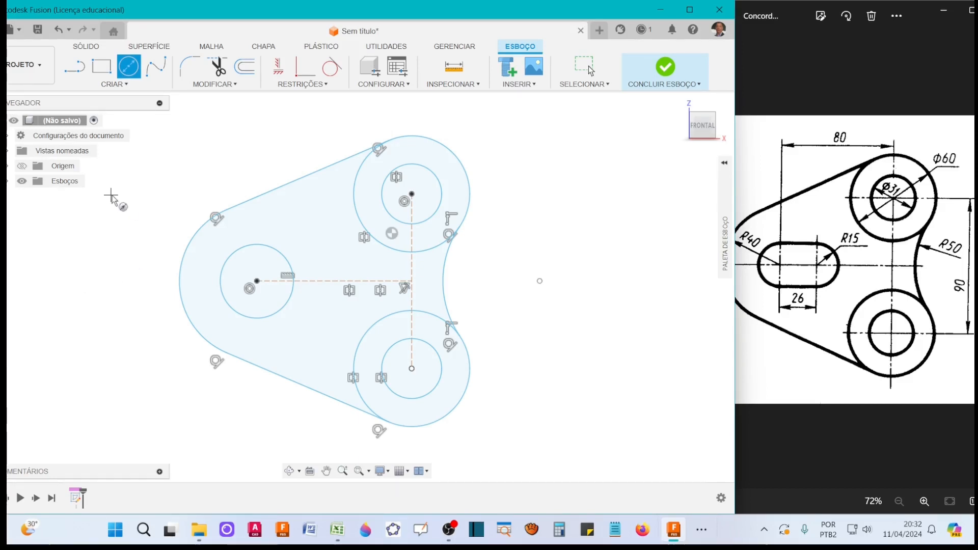
{"action": "key", "text": "Escape"}
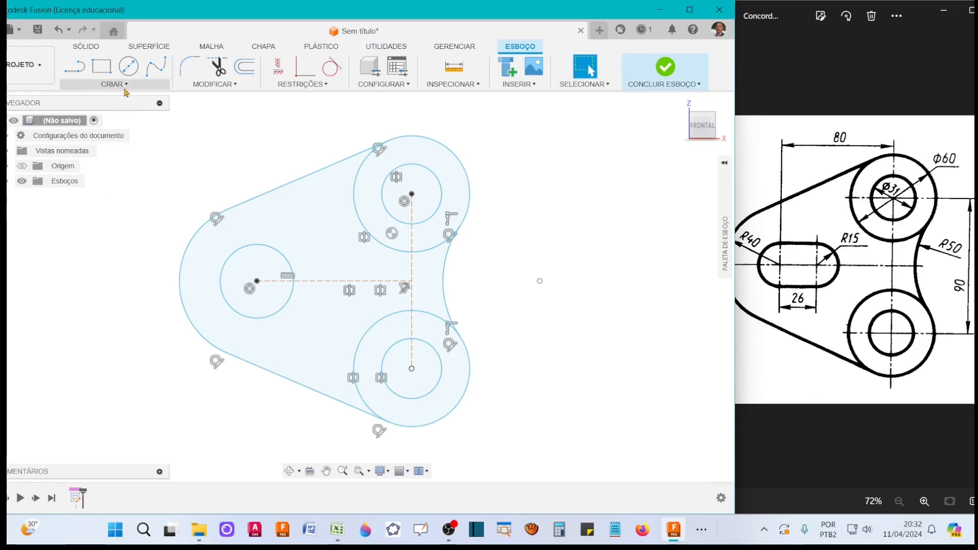
- Set the diameter of the circle at the left end of the horizontal construction line to 30 mm
{"action": "left_click", "coordinate": [114, 84]}
{"action": "left_click", "coordinate": [111, 288]}
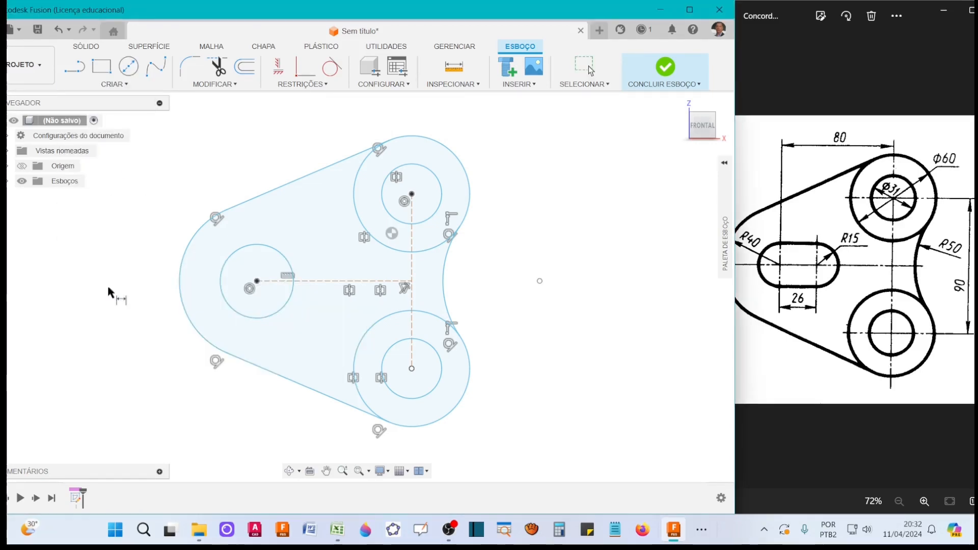
{"action": "left_click", "coordinate": [282, 256]}
{"action": "left_click", "coordinate": [297, 228]}
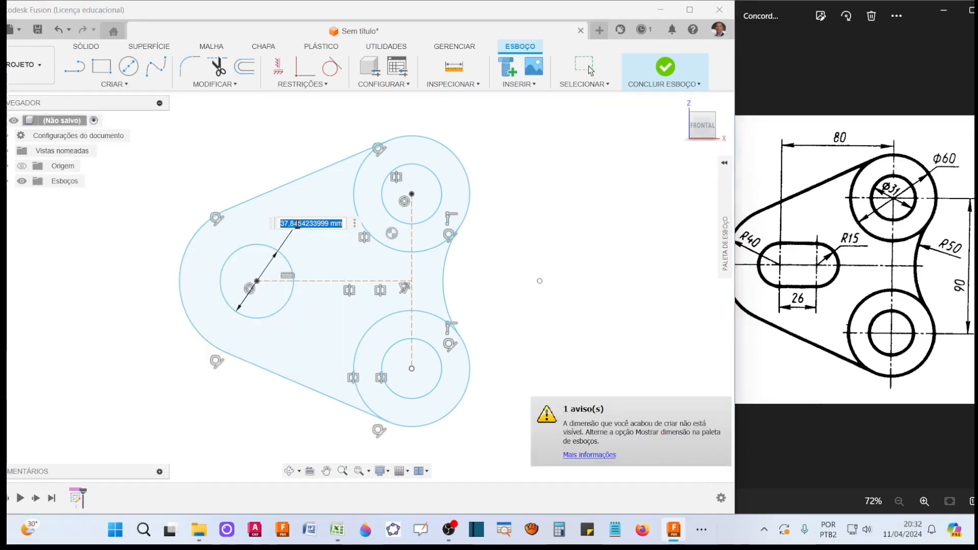
{"action": "type", "text": "30"}
{"action": "key", "text": "Return"}
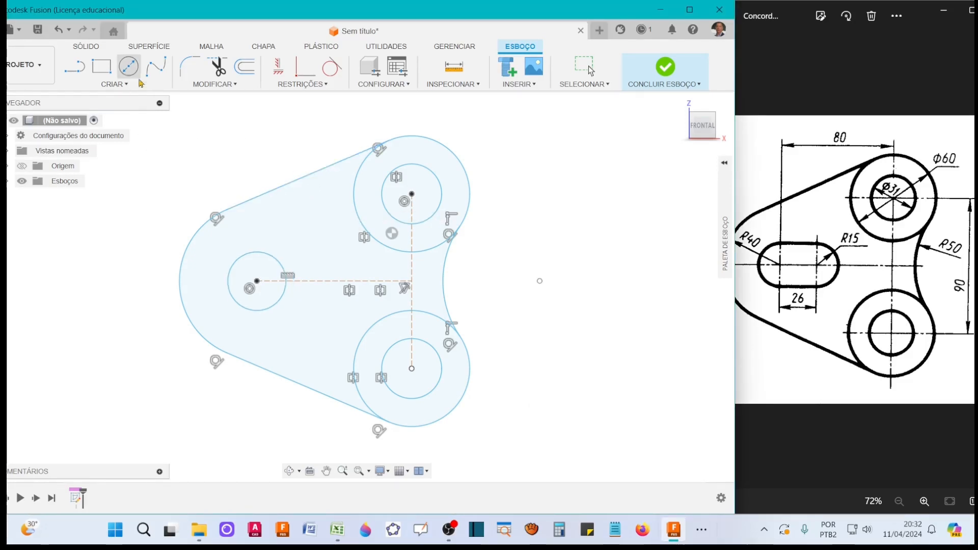
- Sketch a second circle about 31 mm in diameter, centred on the horizontal construction line just right of the 30 mm circle
{"action": "left_click", "coordinate": [129, 68]}
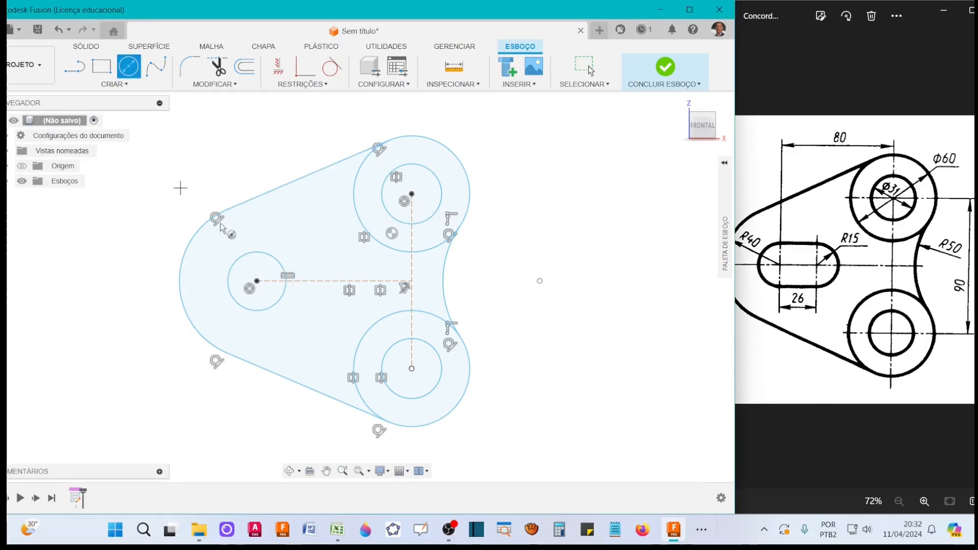
{"action": "left_click", "coordinate": [321, 281]}
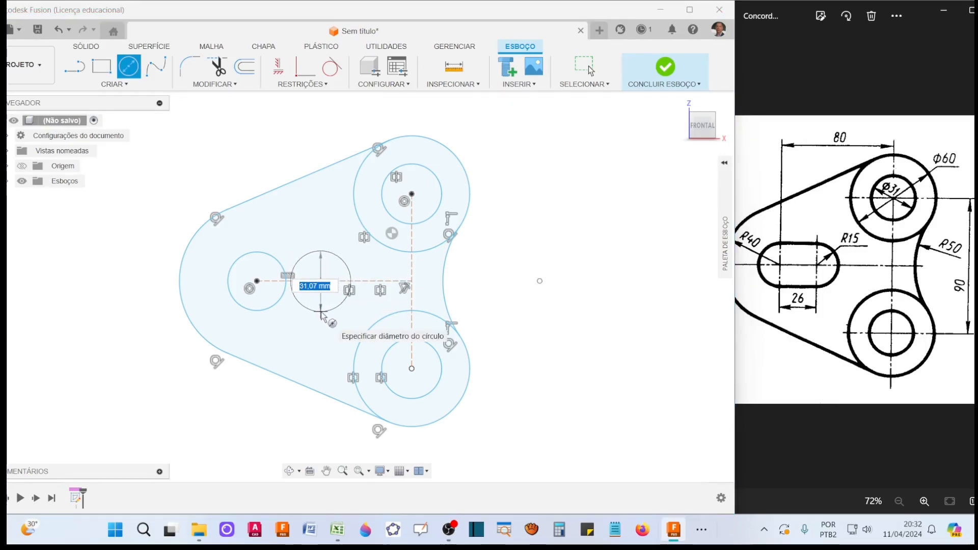
{"action": "left_click", "coordinate": [321, 312]}
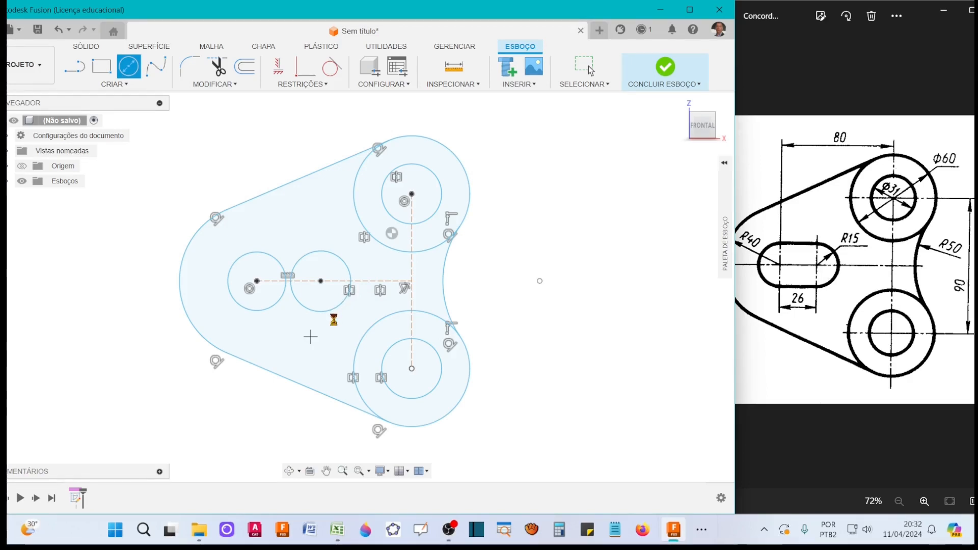
{"action": "key", "text": "Escape"}
{"action": "left_click", "coordinate": [118, 84]}
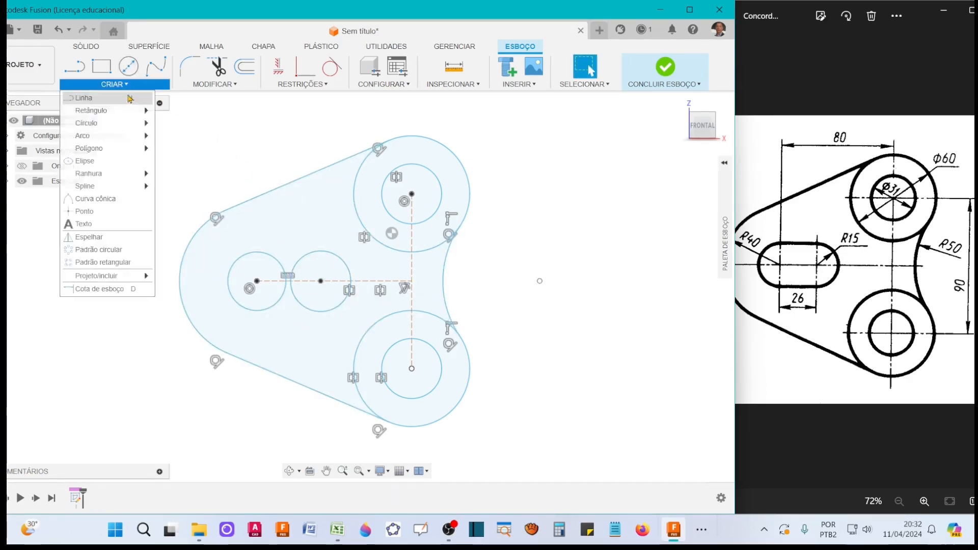
{"action": "left_click", "coordinate": [100, 289]}
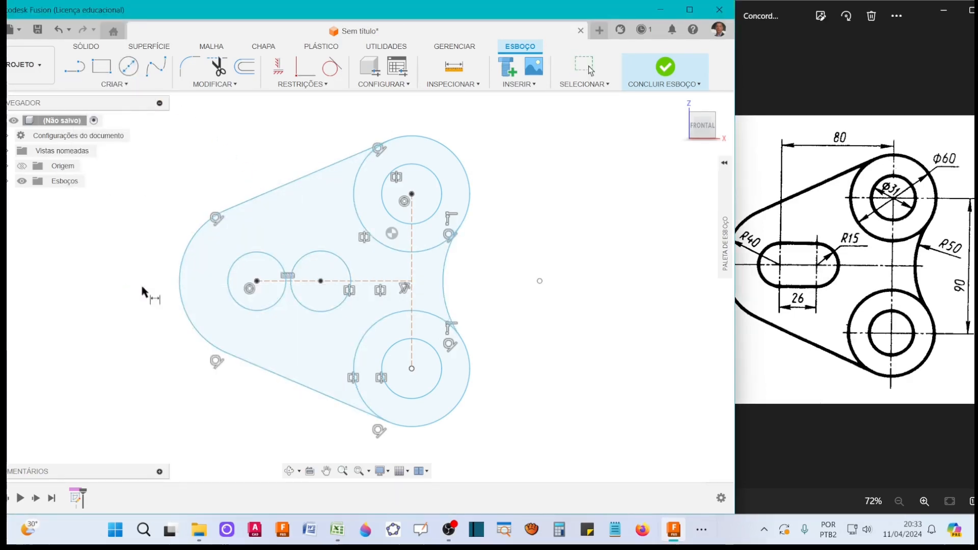
{"action": "left_click", "coordinate": [306, 311]}
{"action": "key", "text": "Escape"}
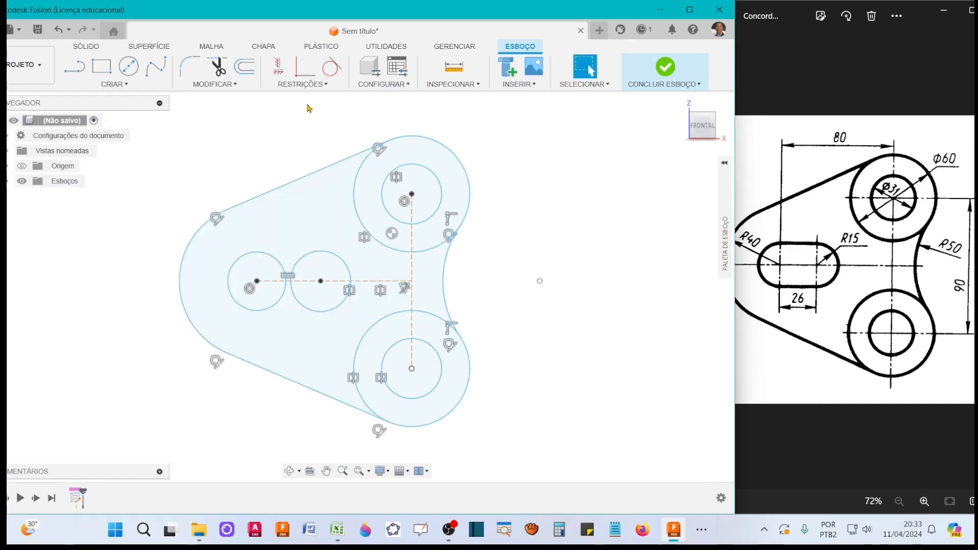
- Apply an Equal constraint between the 30 mm circle and the second circle on the horizontal construction line
{"action": "left_click", "coordinate": [326, 85]}
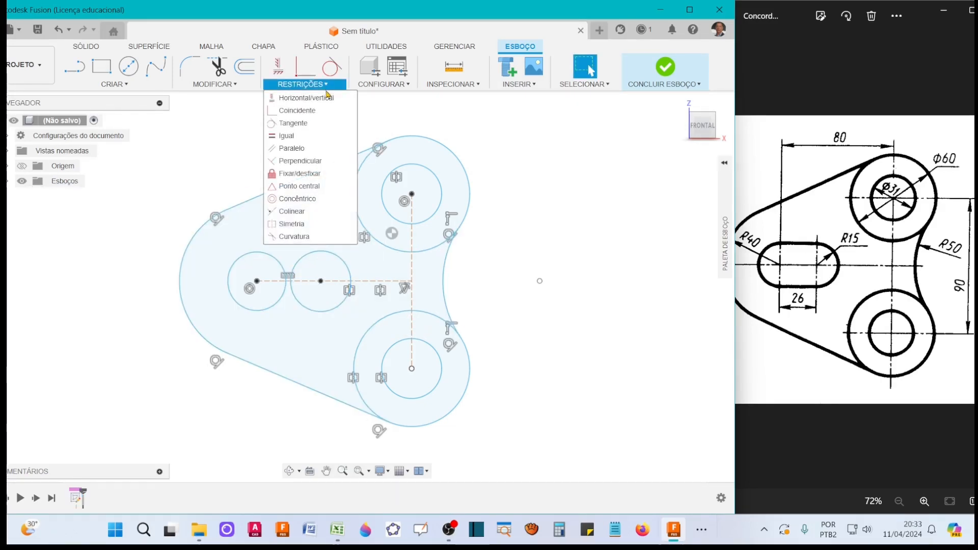
{"action": "left_click", "coordinate": [287, 136]}
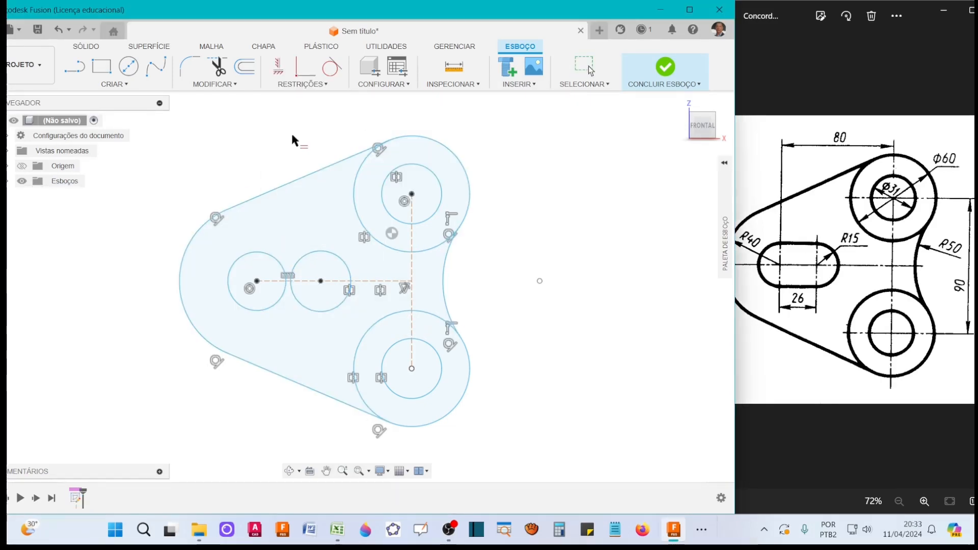
{"action": "left_click", "coordinate": [267, 257]}
{"action": "left_click", "coordinate": [321, 254]}
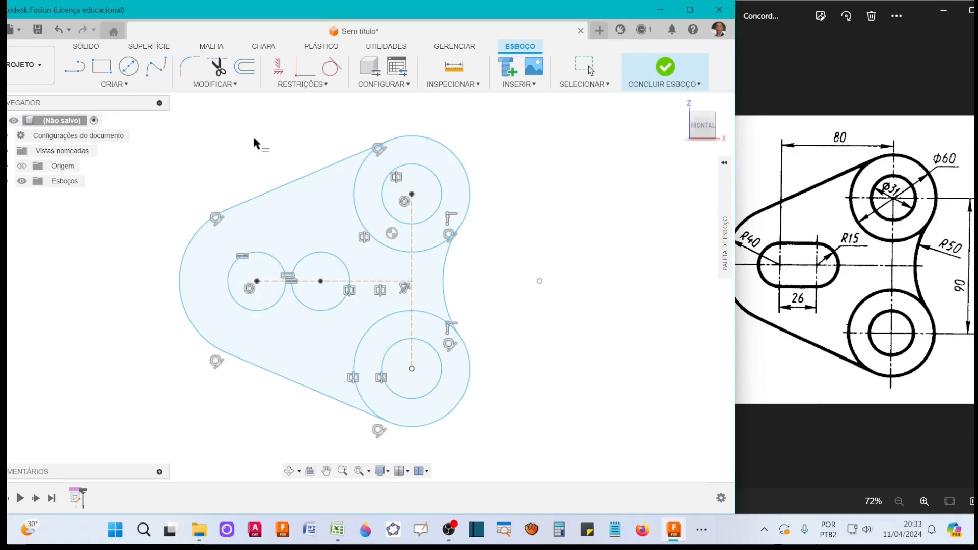
{"action": "key", "text": "Escape"}
- Dimension the distance between the centres of the two 30 mm circles on the horizontal construction line as 26 mm
{"action": "left_click", "coordinate": [114, 84]}
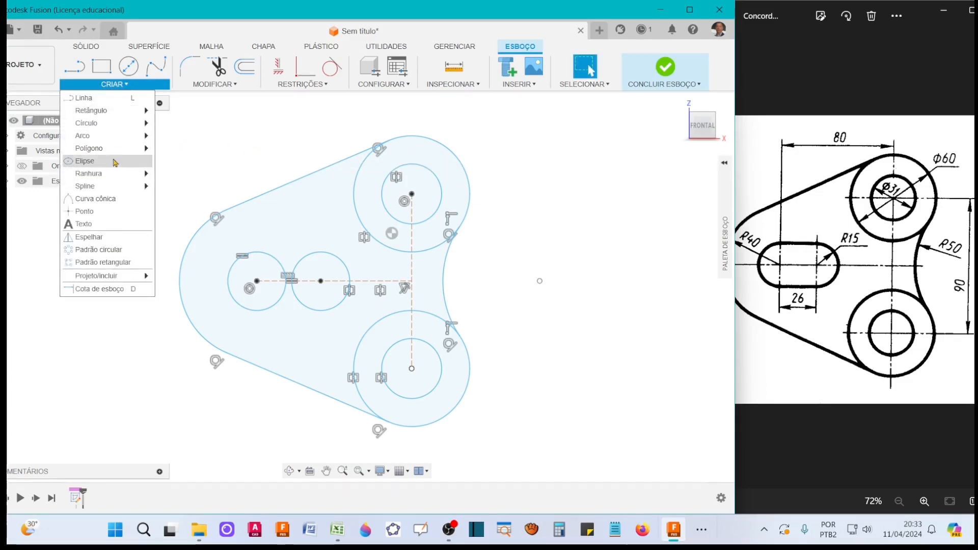
{"action": "left_click", "coordinate": [96, 289]}
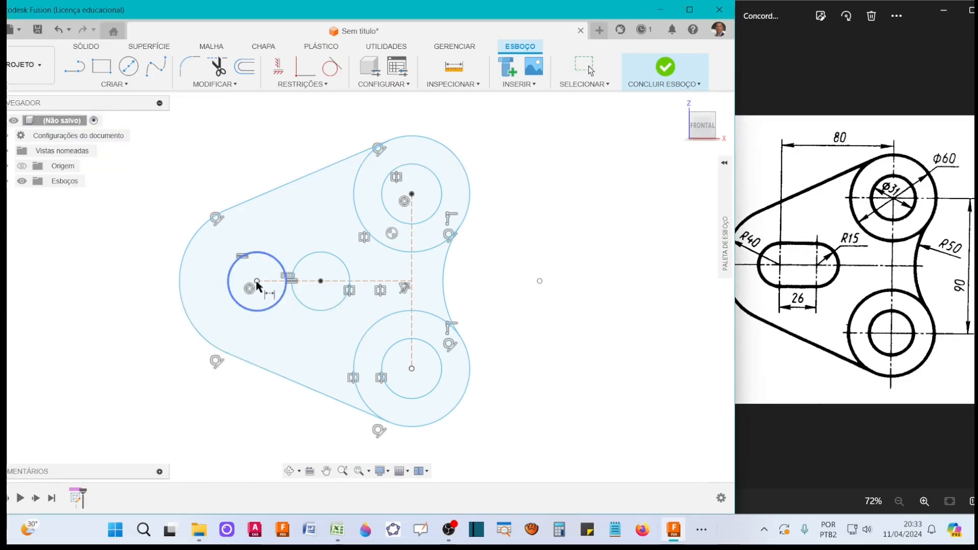
{"action": "left_click", "coordinate": [256, 281]}
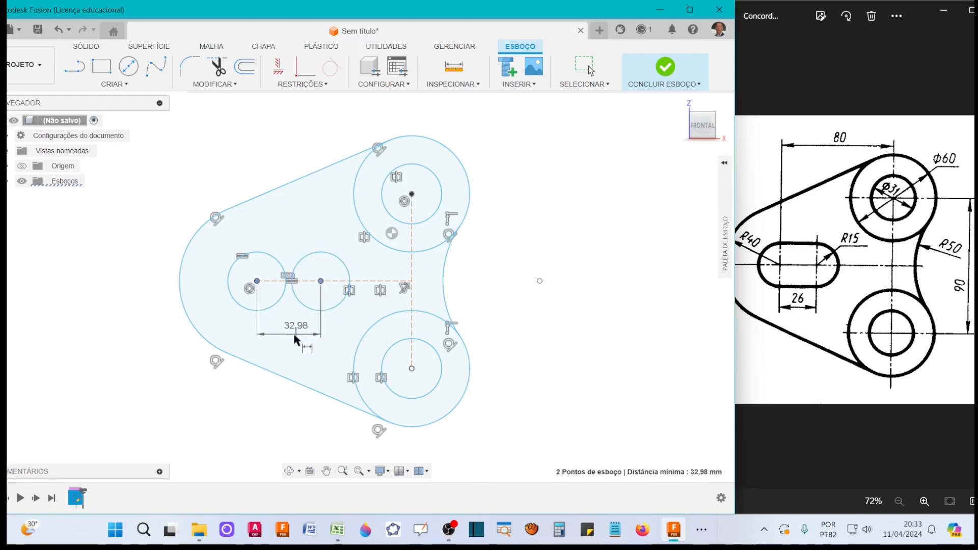
{"action": "left_click", "coordinate": [293, 334]}
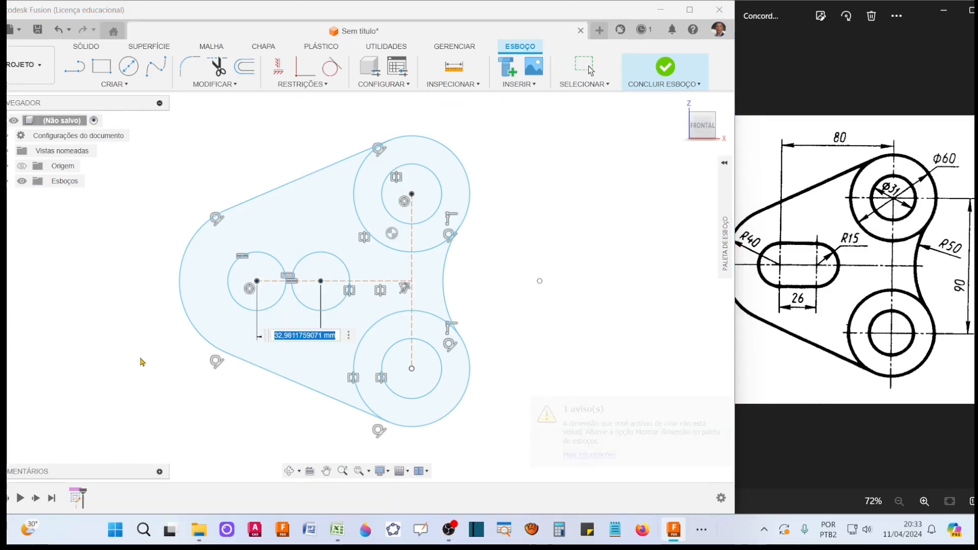
{"action": "type", "text": "26"}
{"action": "key", "text": "Return"}
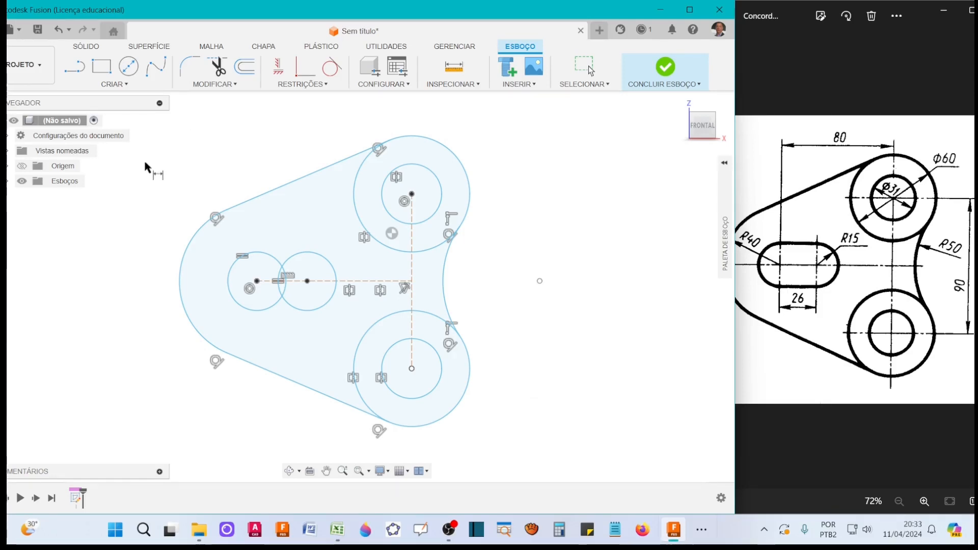
- Sketch a horizontal line just below the two overlapping 30 mm circles, spanning both of their centres
{"action": "left_click", "coordinate": [73, 68]}
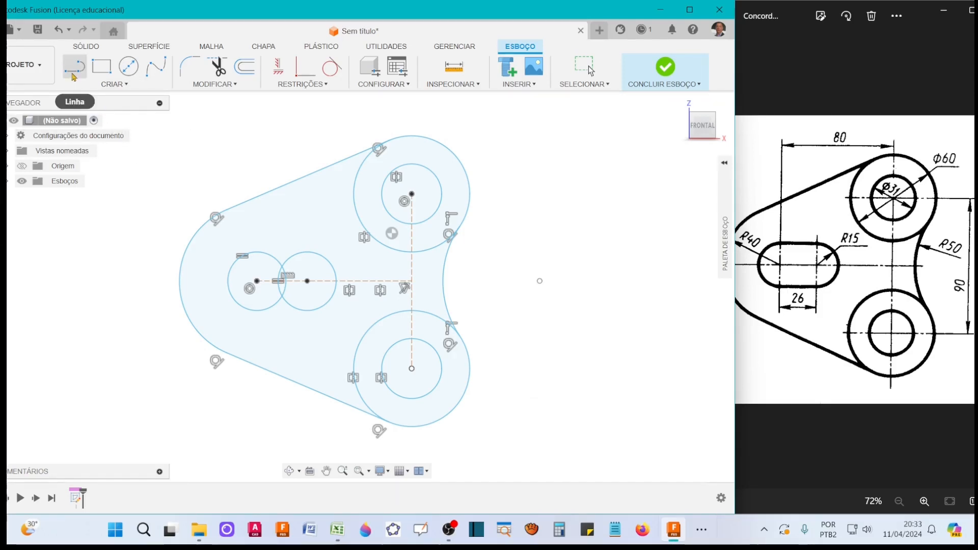
{"action": "left_click", "coordinate": [246, 321]}
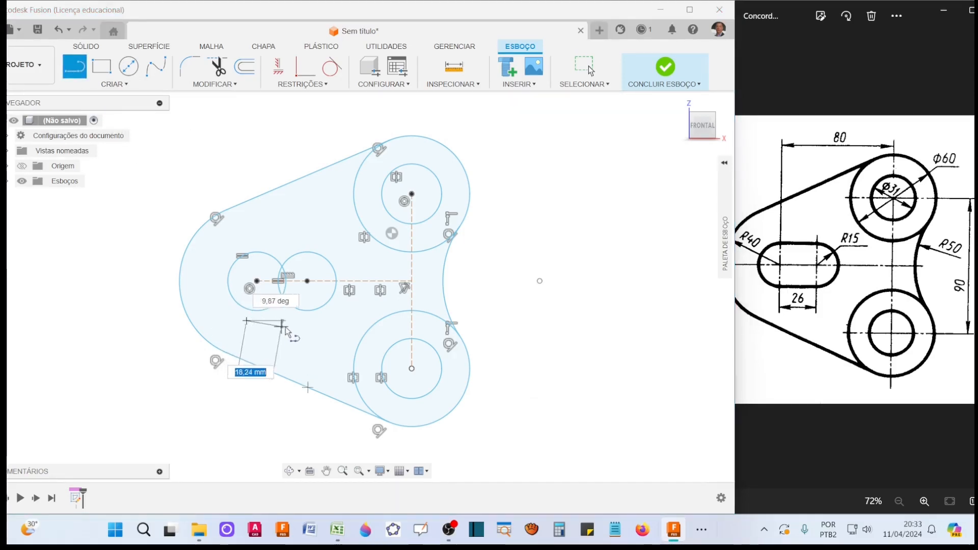
{"action": "left_click", "coordinate": [330, 321]}
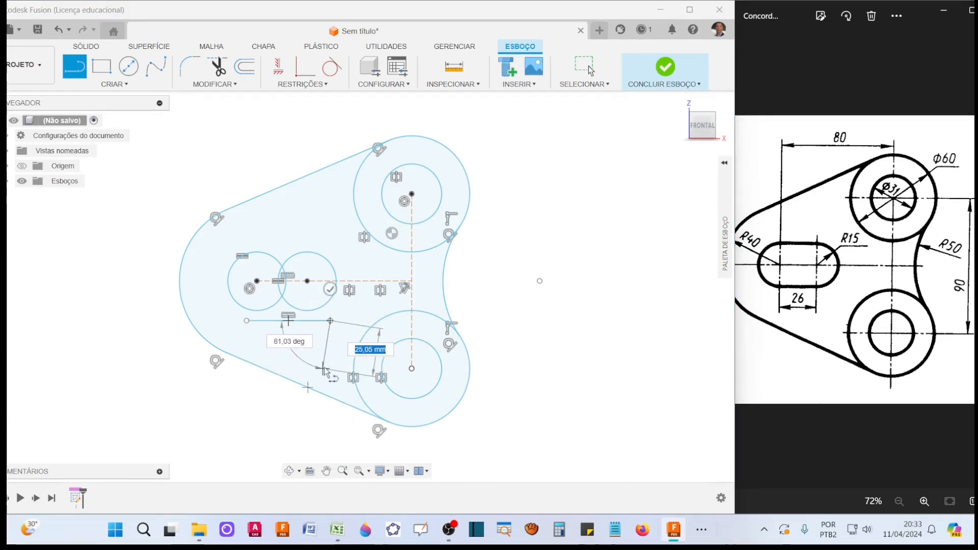
{"action": "key", "text": "Escape"}
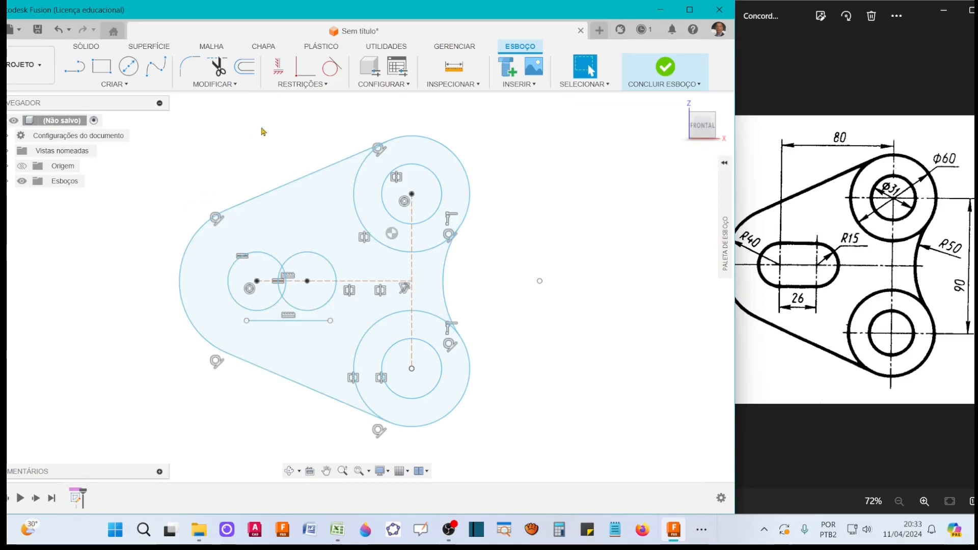
- Apply a Tangent constraint between the horizontal line and the lower side of the left 30 mm circle
{"action": "left_click", "coordinate": [332, 66]}
{"action": "left_click", "coordinate": [261, 320]}
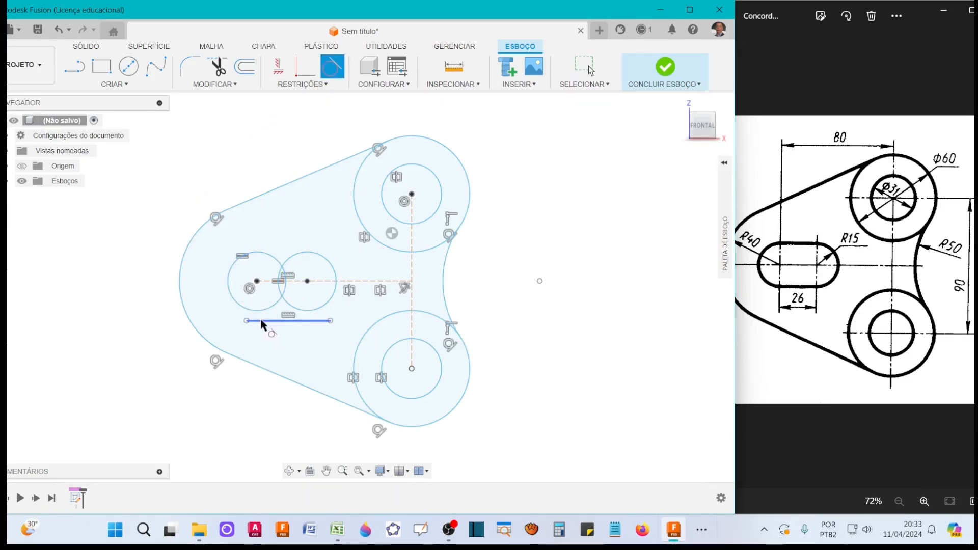
{"action": "left_click", "coordinate": [259, 310]}
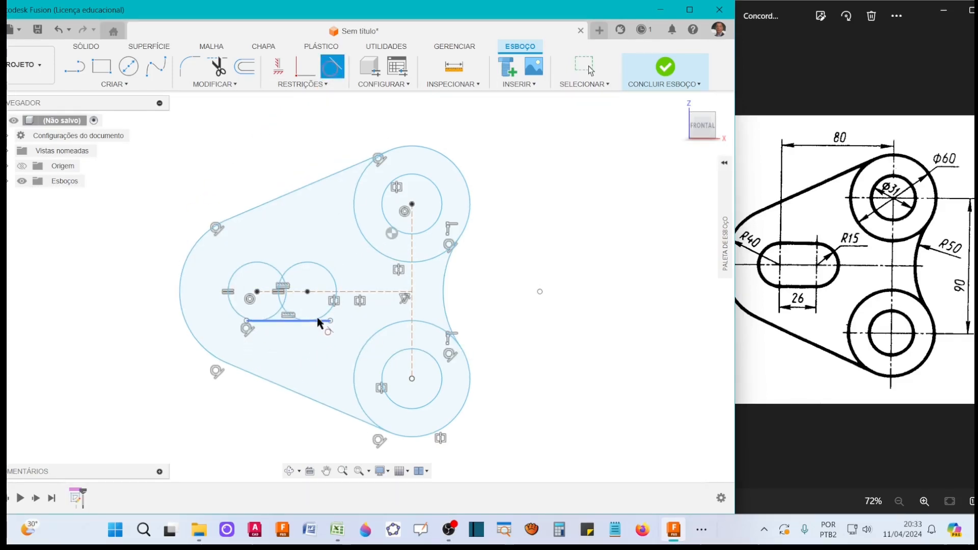
- Try to apply a Tangent constraint between the lower horizontal line and the right 30 mm circle
{"action": "scroll", "coordinate": [297, 334], "scroll_direction": "up", "scroll_amount": 3}
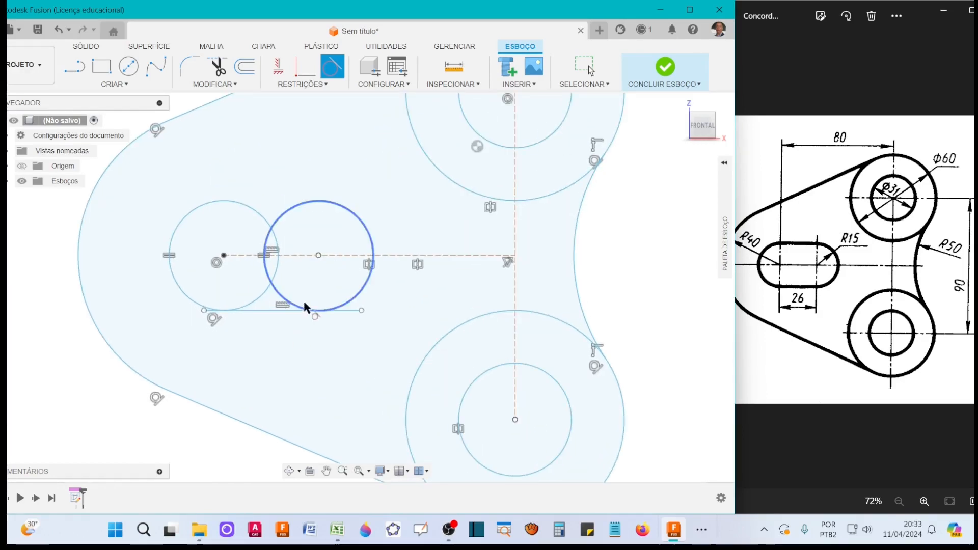
{"action": "left_click", "coordinate": [345, 311]}
{"action": "left_click", "coordinate": [355, 296]}
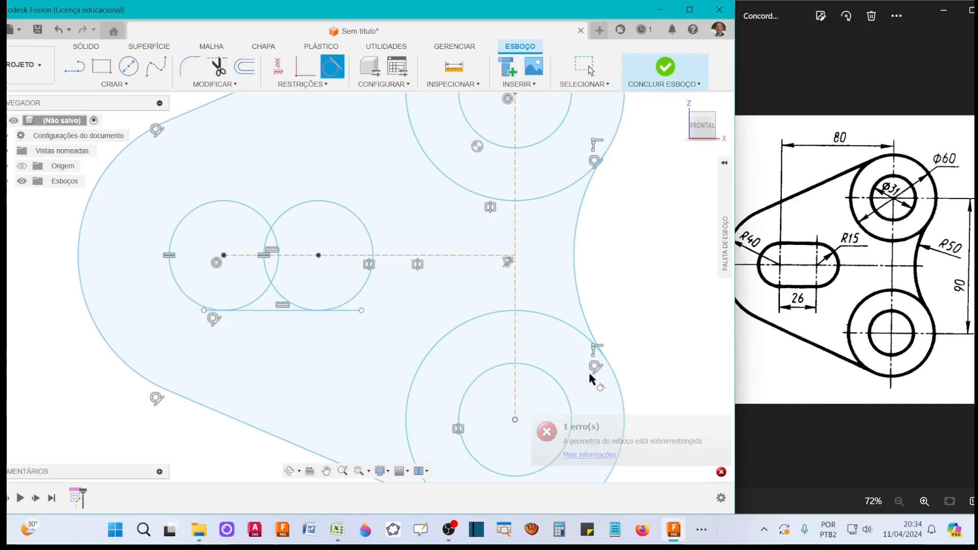
{"action": "key", "text": "Escape"}
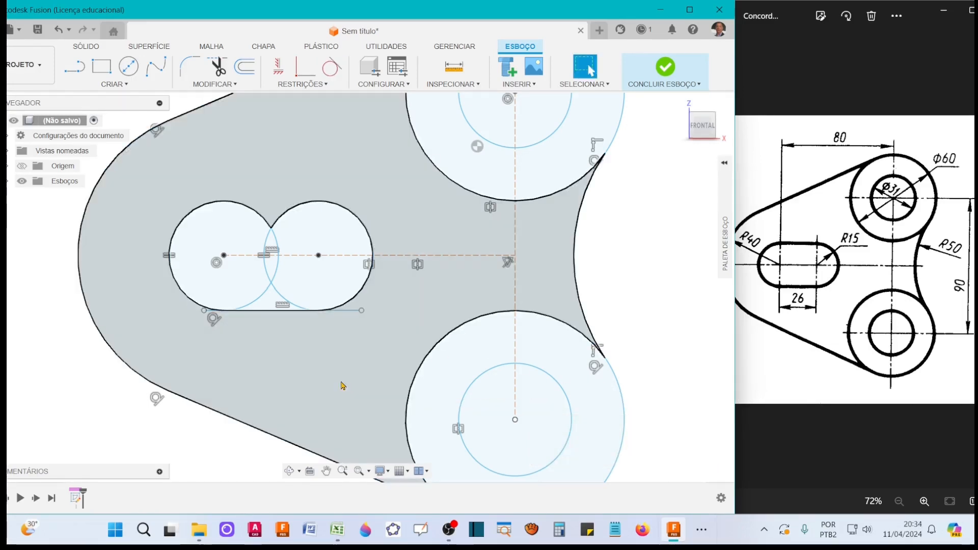
- Sketch a line about 52 mm long, inclined about 12.3 degrees, above the two 30 mm circles
{"action": "left_click", "coordinate": [75, 67]}
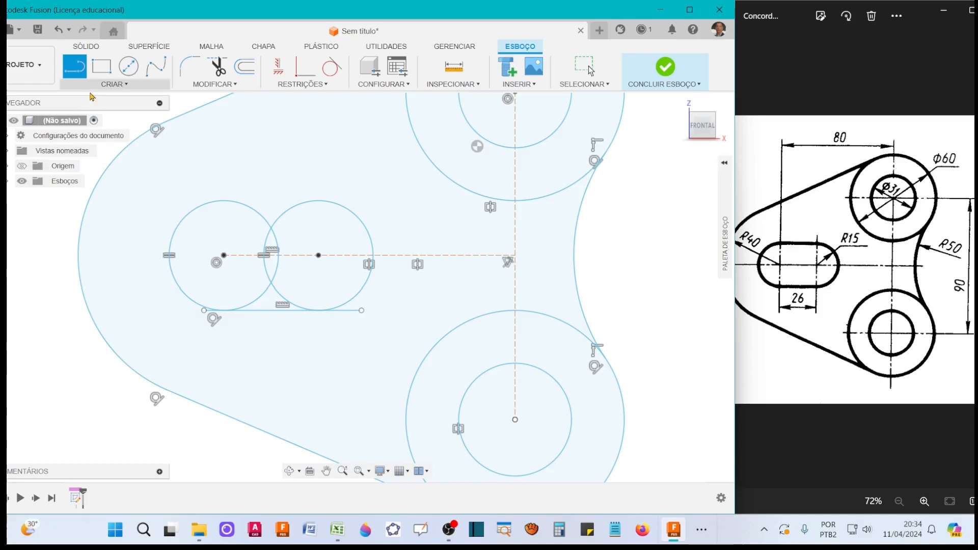
{"action": "left_click", "coordinate": [193, 188]}
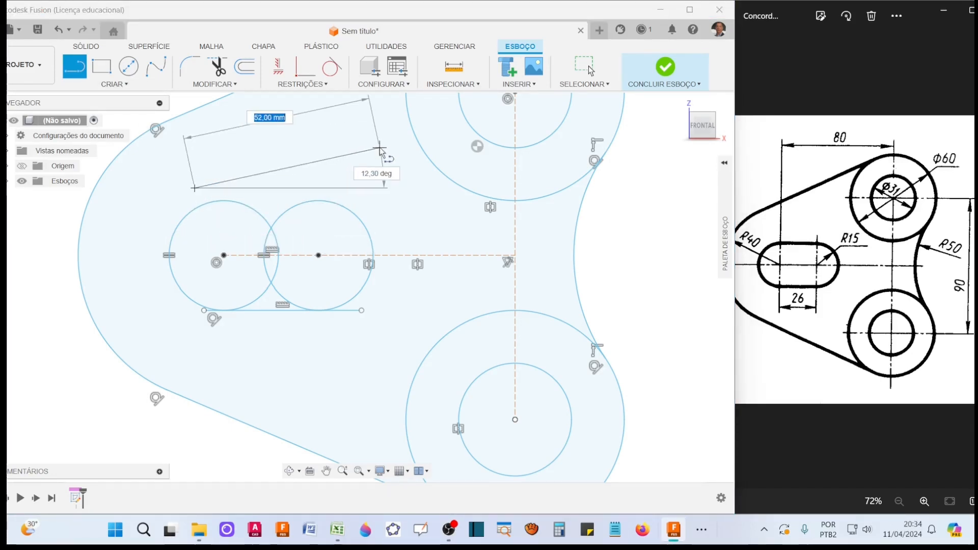
{"action": "left_click", "coordinate": [380, 147]}
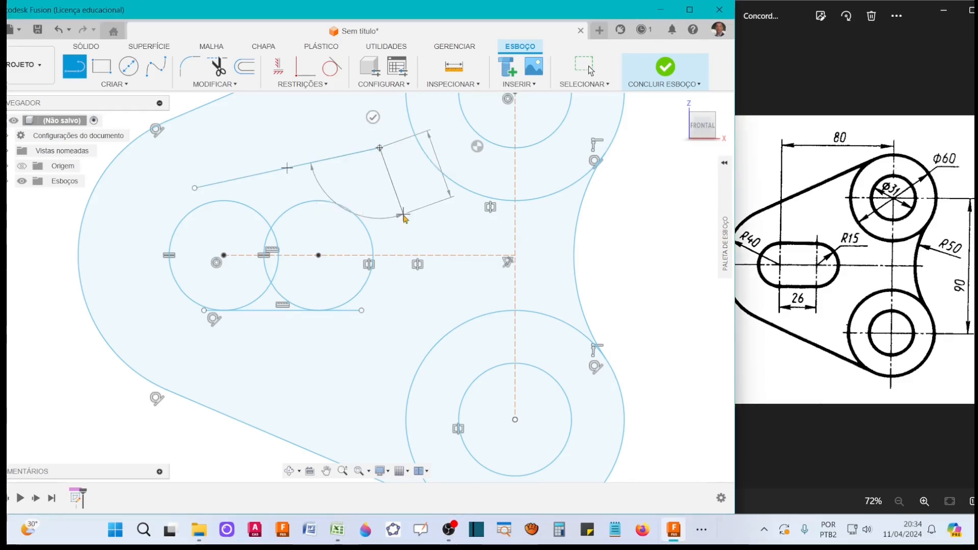
{"action": "key", "text": "Escape"}
- Apply Tangent constraints between the inclined line and the upper sides of both 30 mm circles
{"action": "left_click", "coordinate": [333, 66]}
{"action": "left_click", "coordinate": [235, 202]}
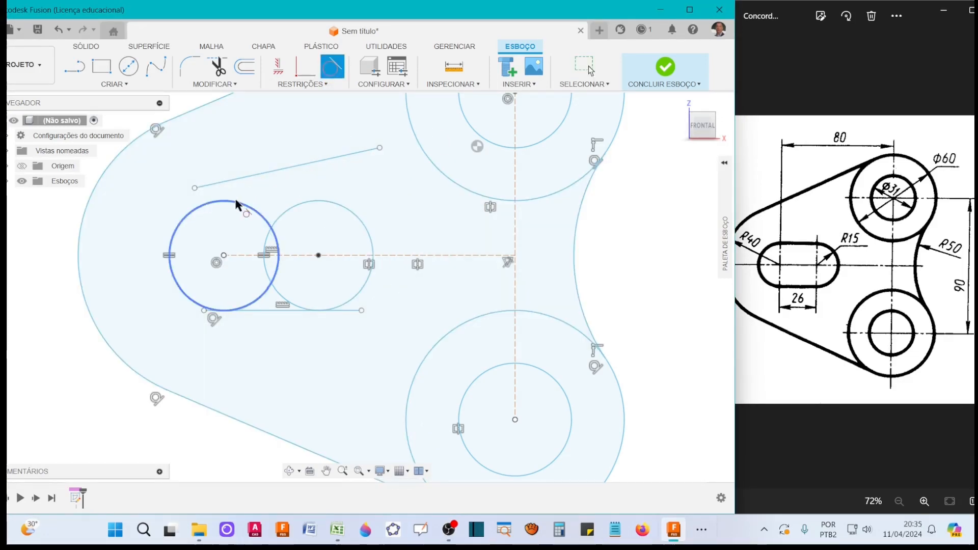
{"action": "left_click", "coordinate": [243, 178]}
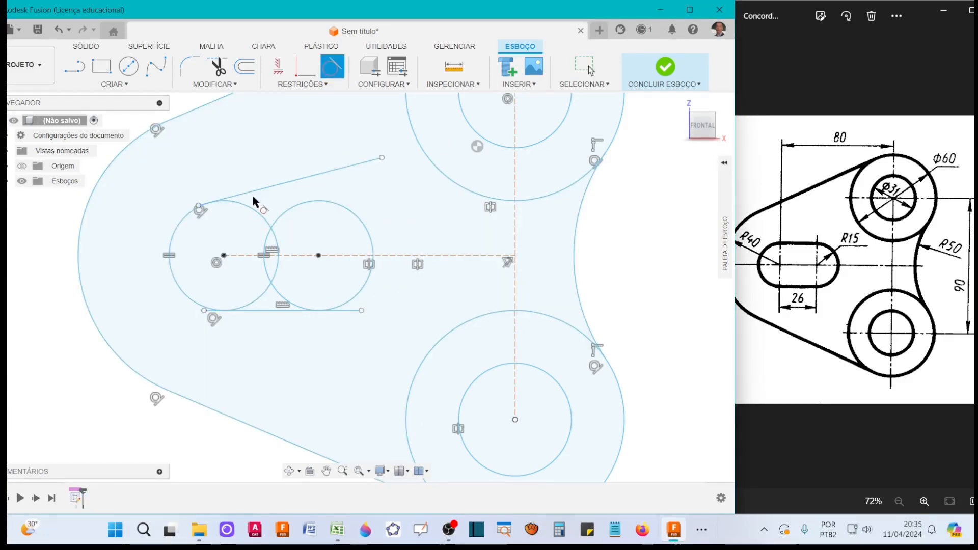
{"action": "left_click", "coordinate": [349, 166]}
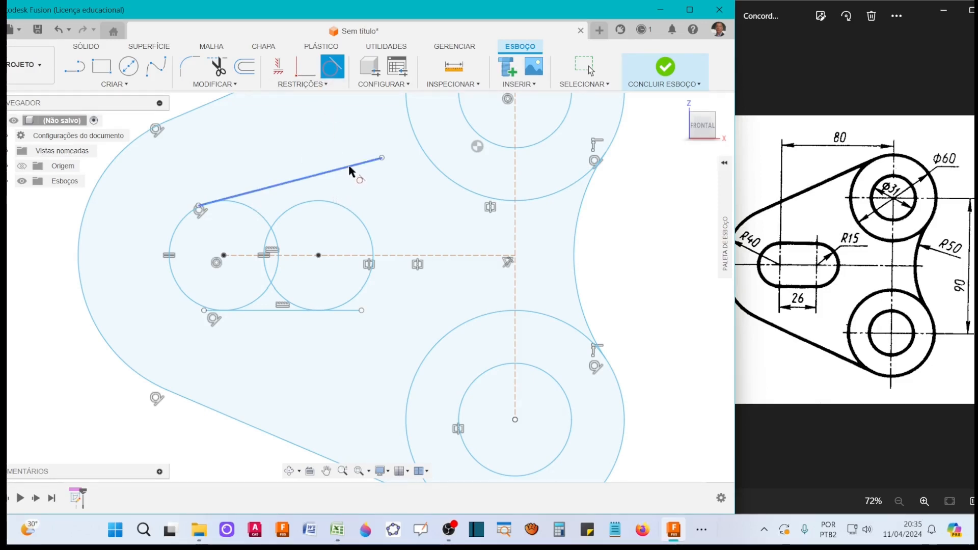
{"action": "left_click", "coordinate": [343, 210]}
{"action": "key", "text": "Escape"}
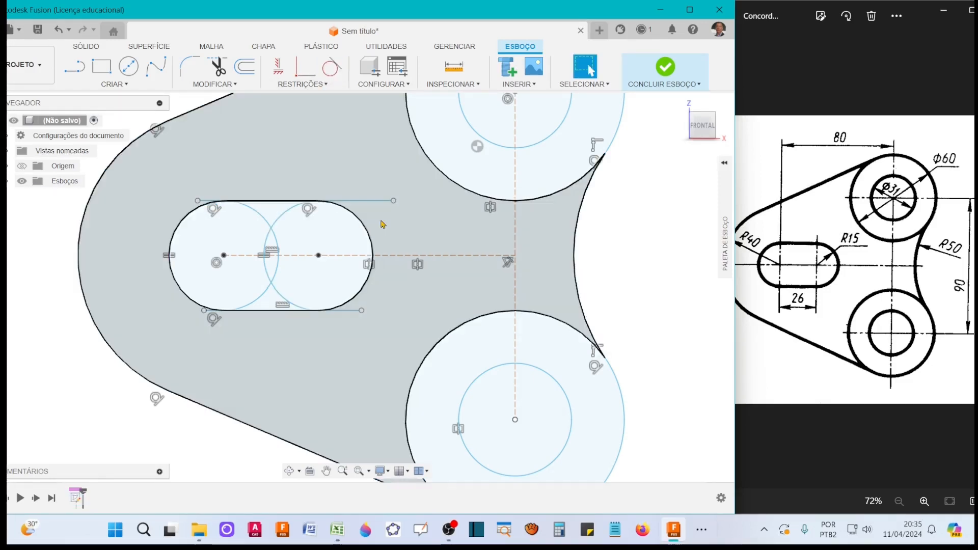
- Trim both ends of the upper and lower slot lines back to their tangent points on the circles
{"action": "left_click", "coordinate": [218, 66]}
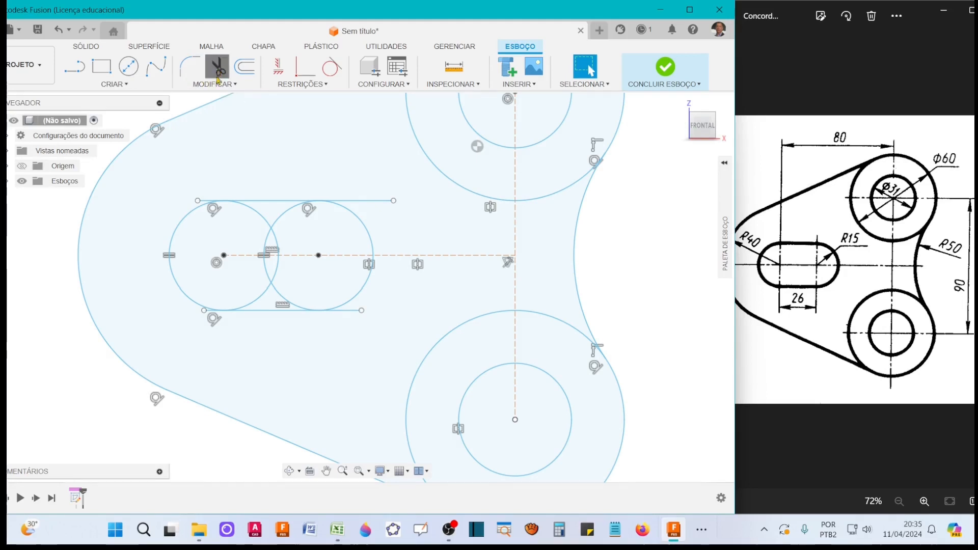
{"action": "left_click", "coordinate": [210, 200]}
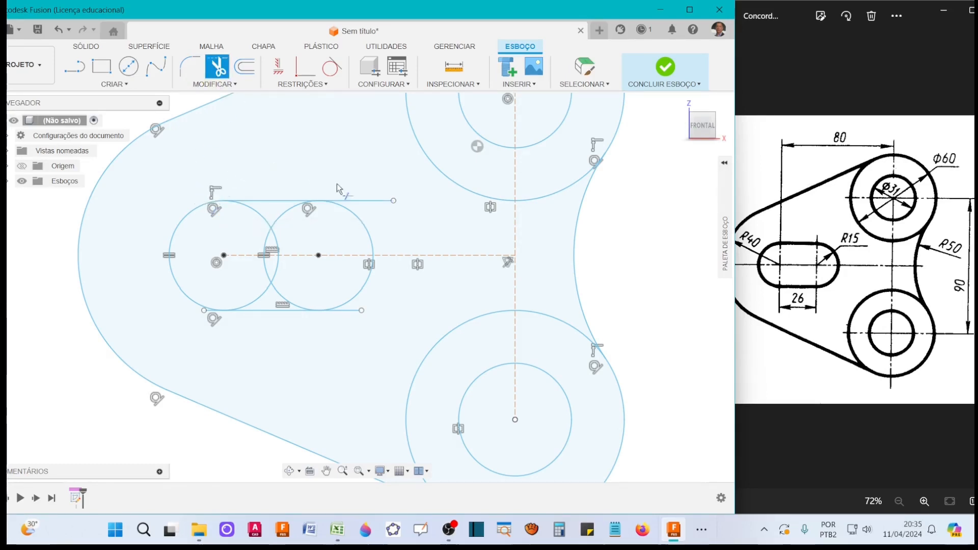
{"action": "left_click", "coordinate": [356, 200]}
{"action": "left_click", "coordinate": [341, 310]}
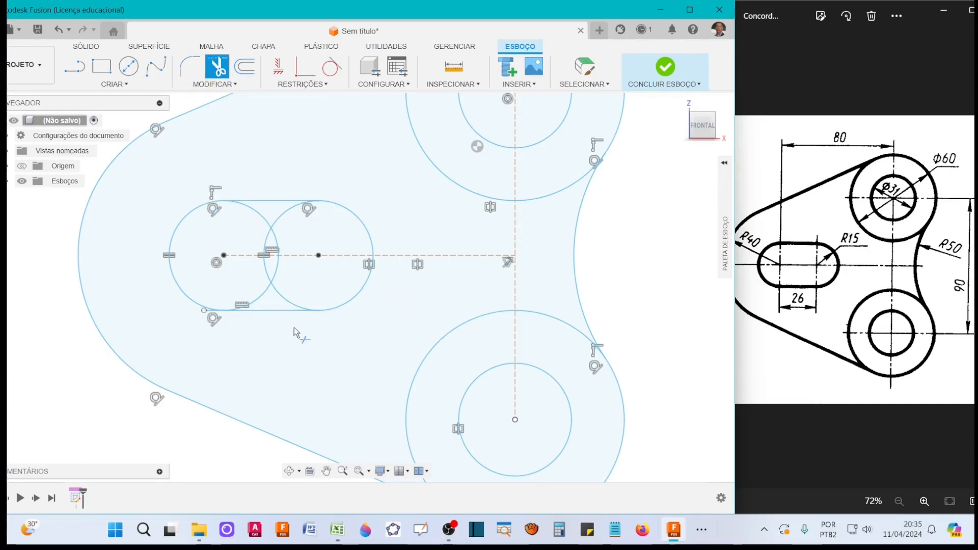
{"action": "left_click", "coordinate": [212, 311]}
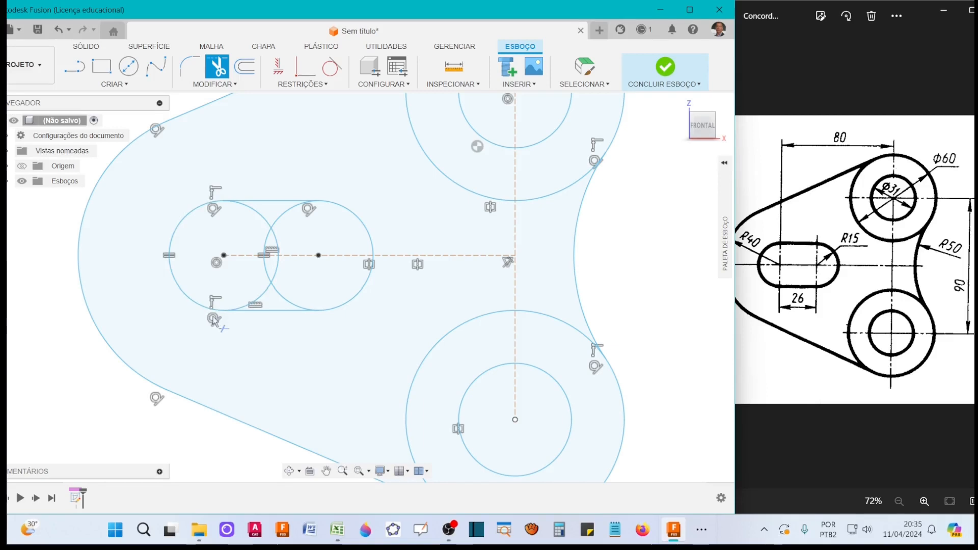
- Trim away the inner arcs of the two overlapping circles, leaving only the slot outline
{"action": "left_click", "coordinate": [274, 252]}
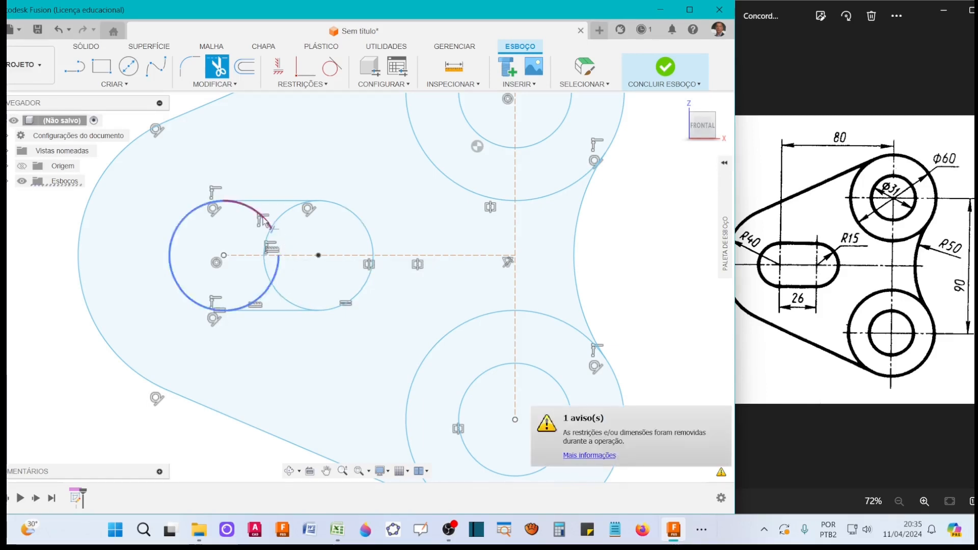
{"action": "left_click", "coordinate": [266, 290]}
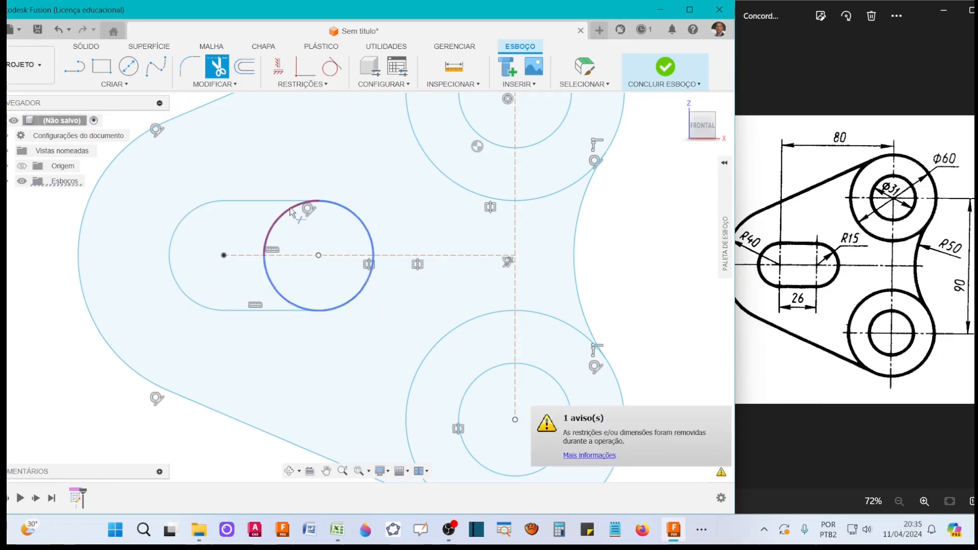
{"action": "left_click", "coordinate": [291, 211]}
{"action": "left_click", "coordinate": [280, 294]}
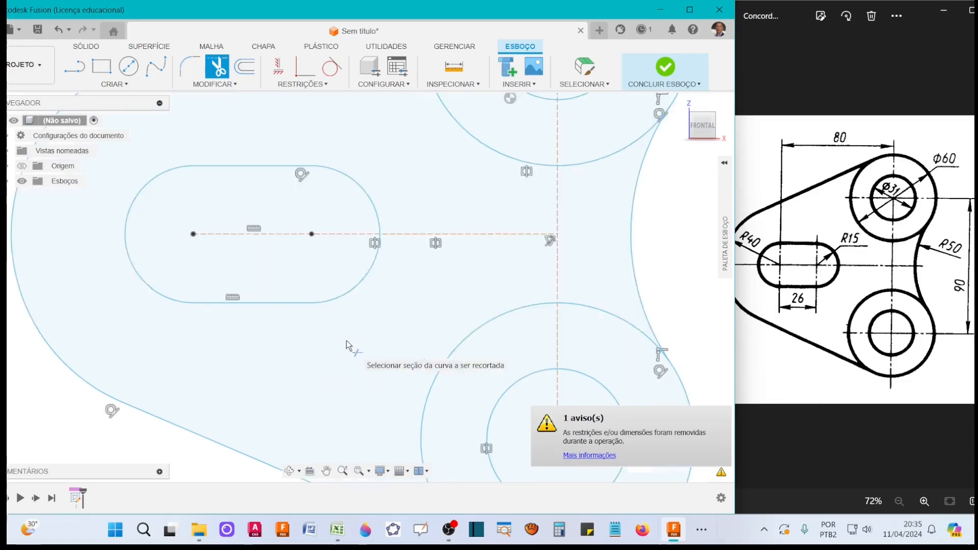
{"action": "scroll", "coordinate": [347, 348], "scroll_direction": "down", "scroll_amount": 5}
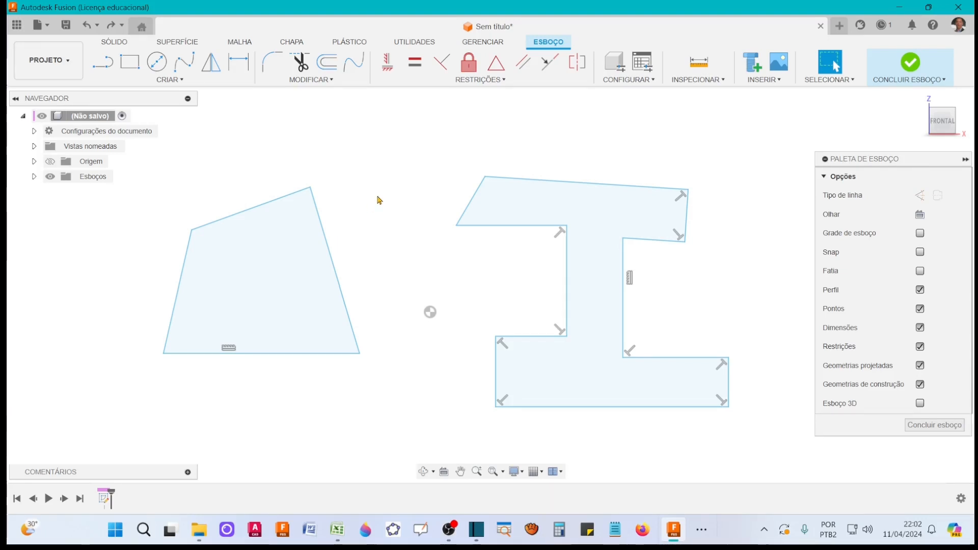
- Apply a Parallel constraint between the bottom and top edges of the four-sided shape
{"action": "left_click", "coordinate": [523, 68]}
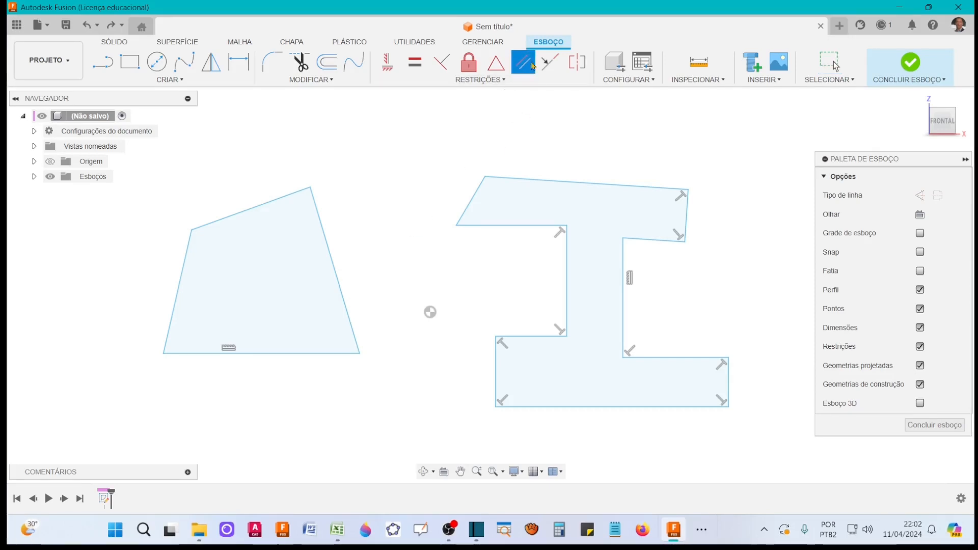
{"action": "left_click", "coordinate": [284, 354]}
{"action": "left_click", "coordinate": [283, 199]}
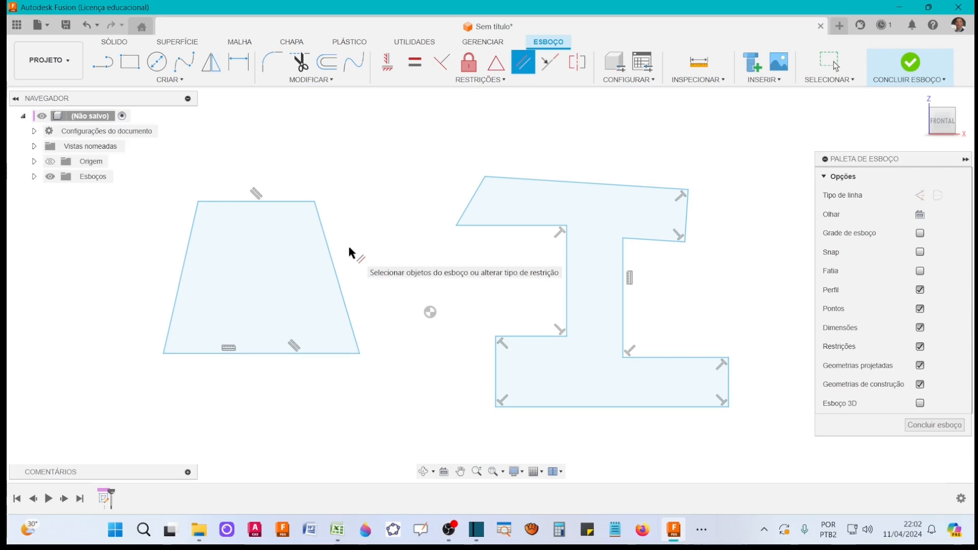
{"action": "key", "text": "Escape"}
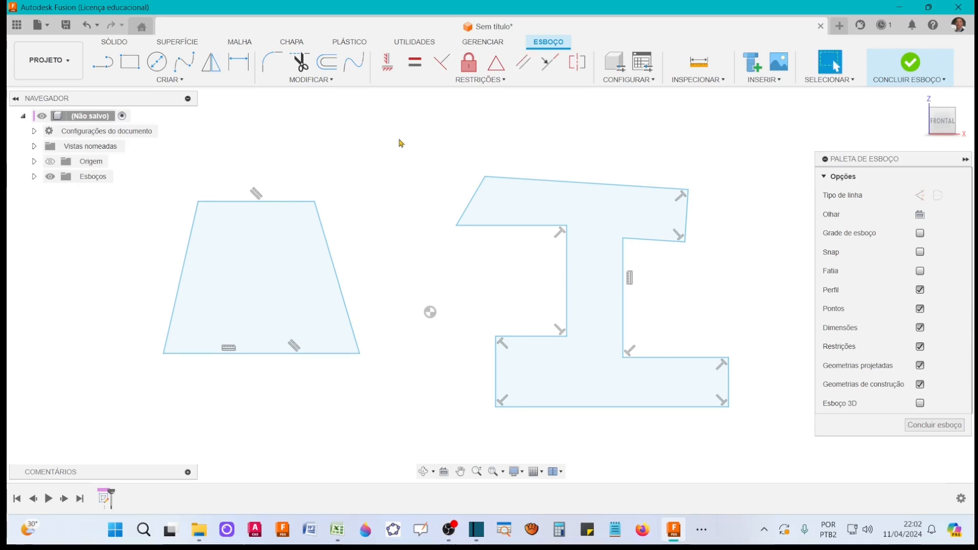
- Apply a Vertical constraint to the slanted left edge of the four-sided shape
{"action": "left_click", "coordinate": [387, 69]}
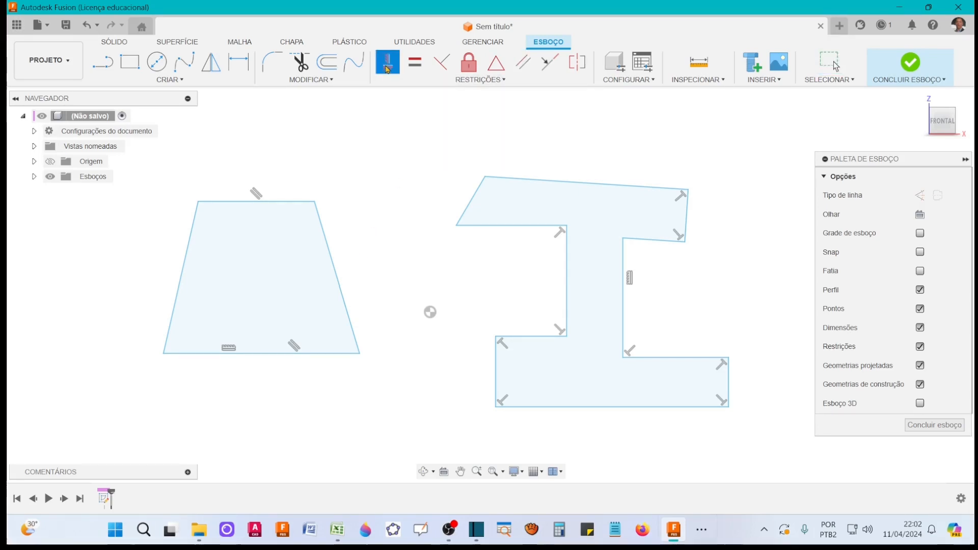
{"action": "left_click", "coordinate": [192, 236]}
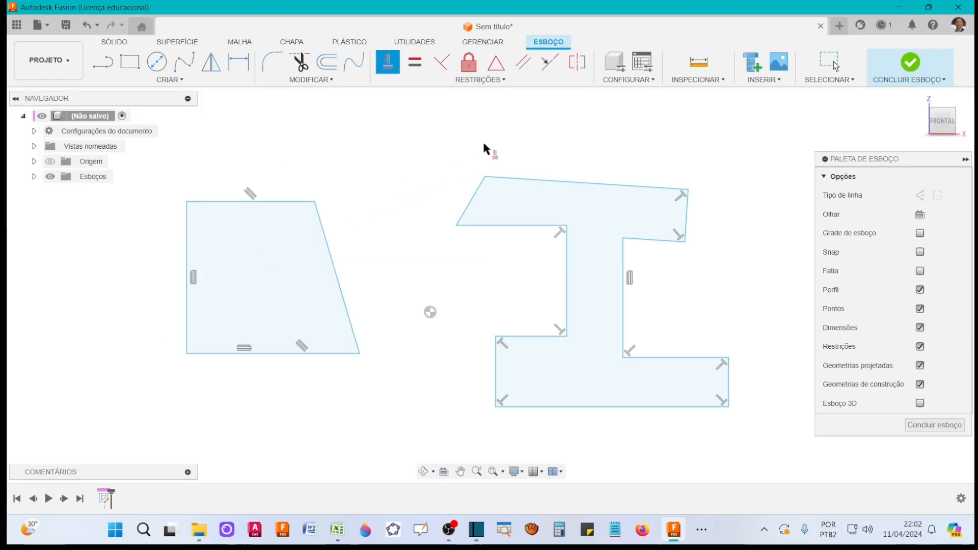
{"action": "key", "text": "Escape"}
- Apply a Parallel constraint between the left and right edges of the four-sided shape
{"action": "left_click", "coordinate": [523, 62]}
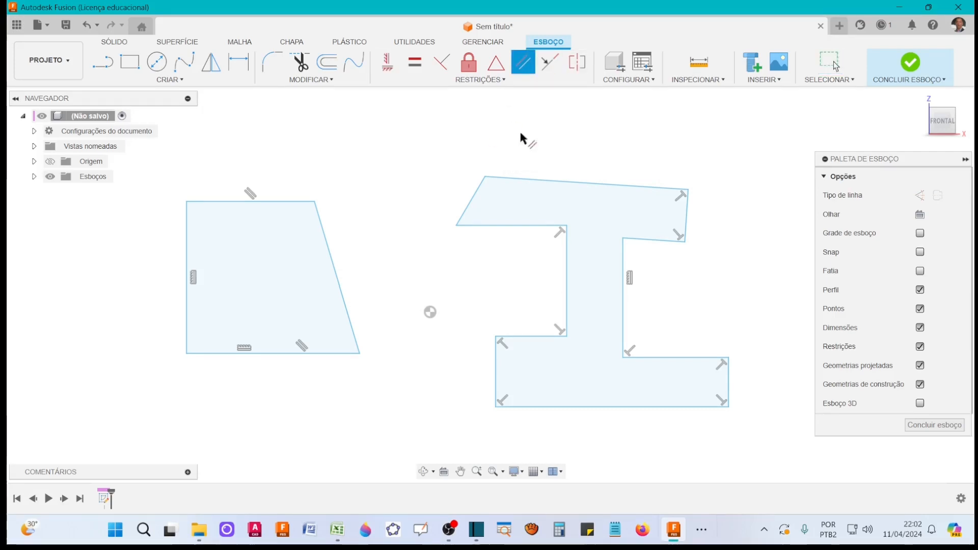
{"action": "left_click", "coordinate": [187, 258]}
{"action": "left_click", "coordinate": [332, 256]}
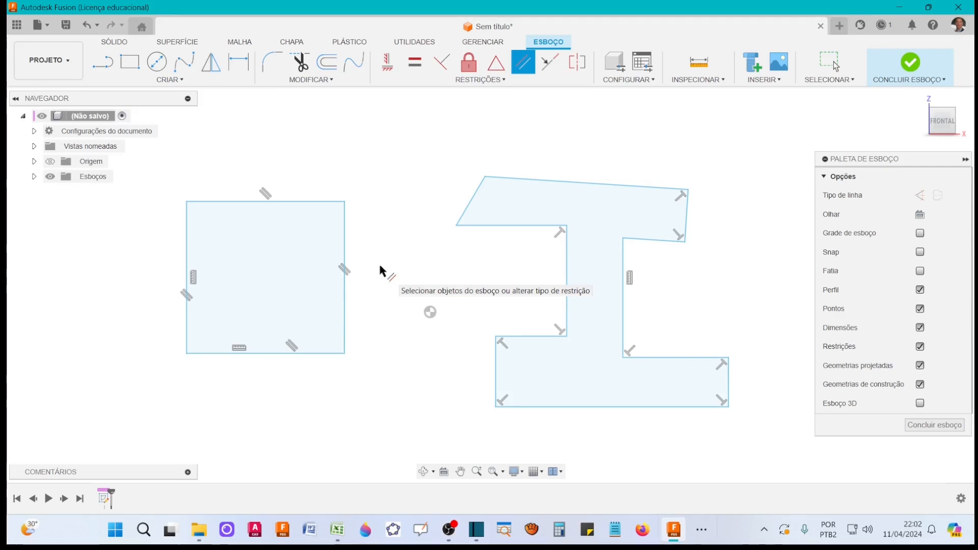
{"action": "key", "text": "Escape"}
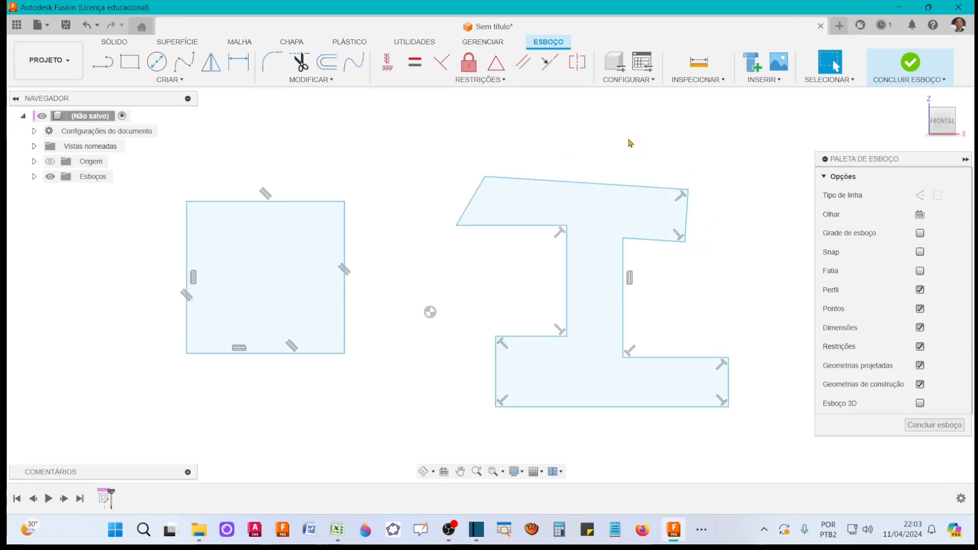
- Apply Horizontal/Vertical constraints to the slanted left end and the top edge of the I-profile's upper flange
{"action": "left_click", "coordinate": [388, 72]}
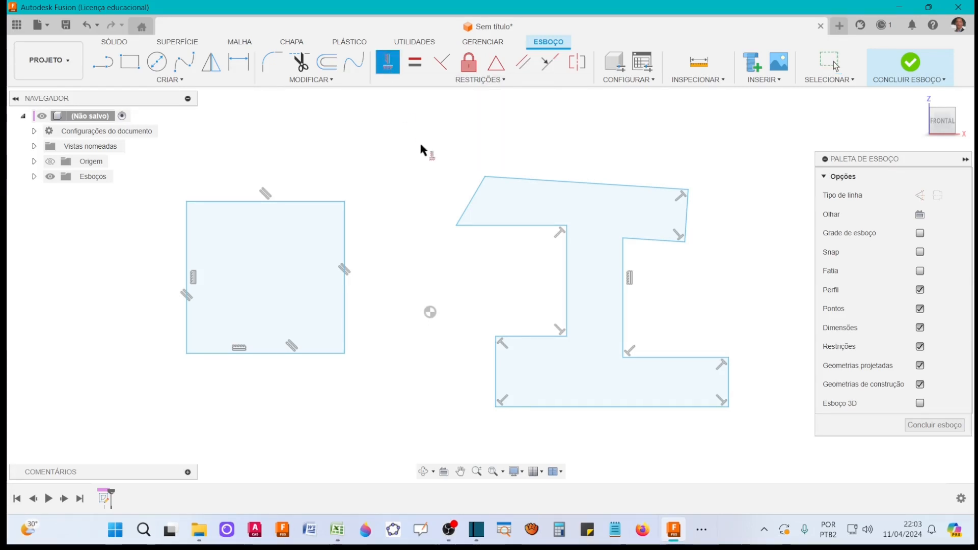
{"action": "left_click", "coordinate": [473, 196]}
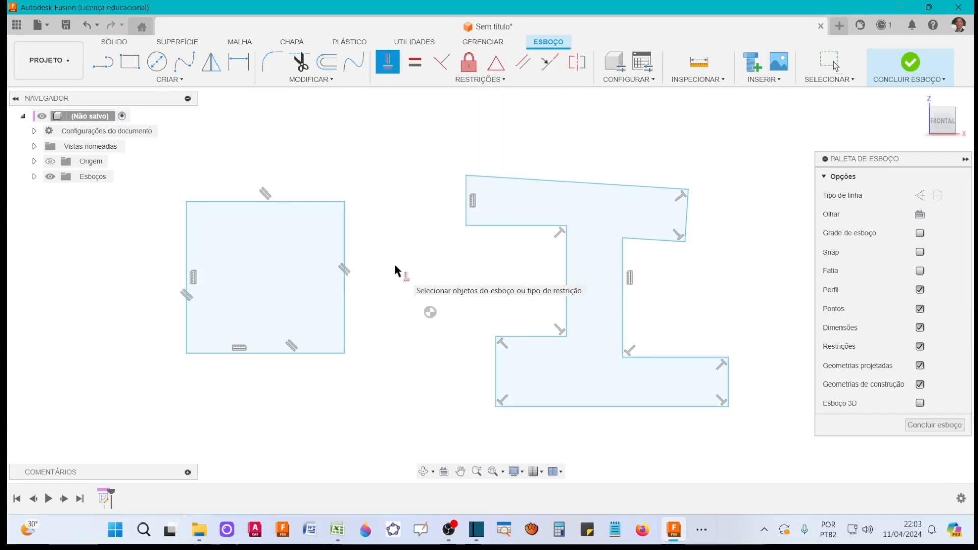
{"action": "left_click", "coordinate": [599, 182]}
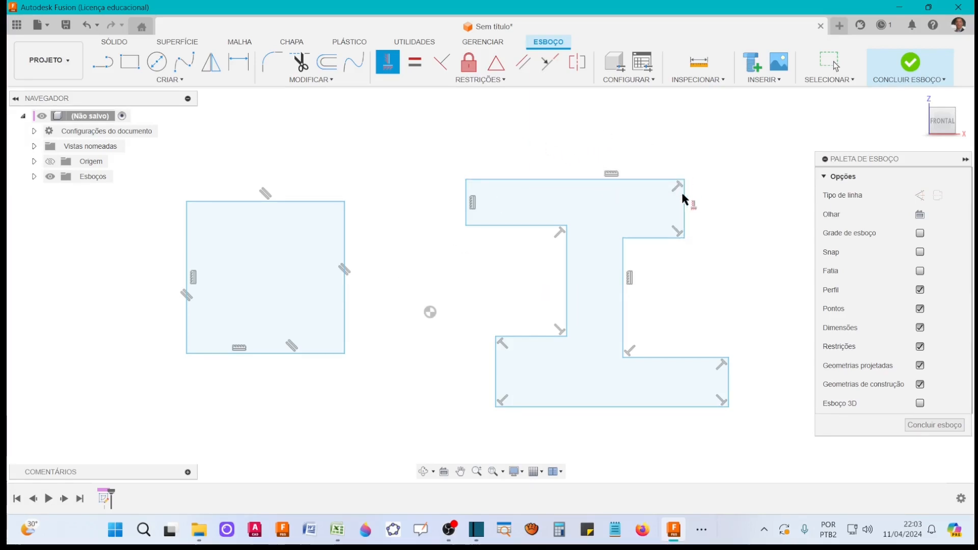
{"action": "key", "text": "Escape"}
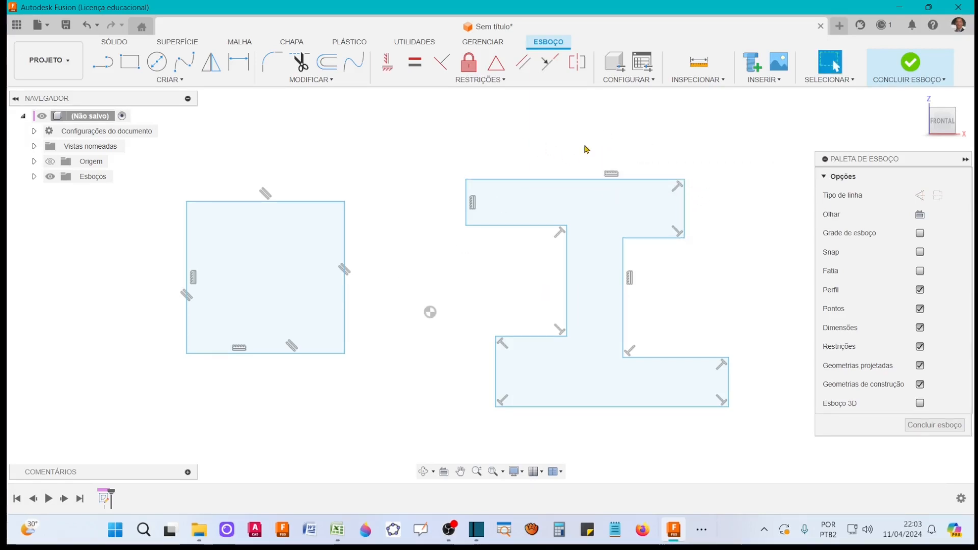
{"action": "left_click", "coordinate": [524, 69]}
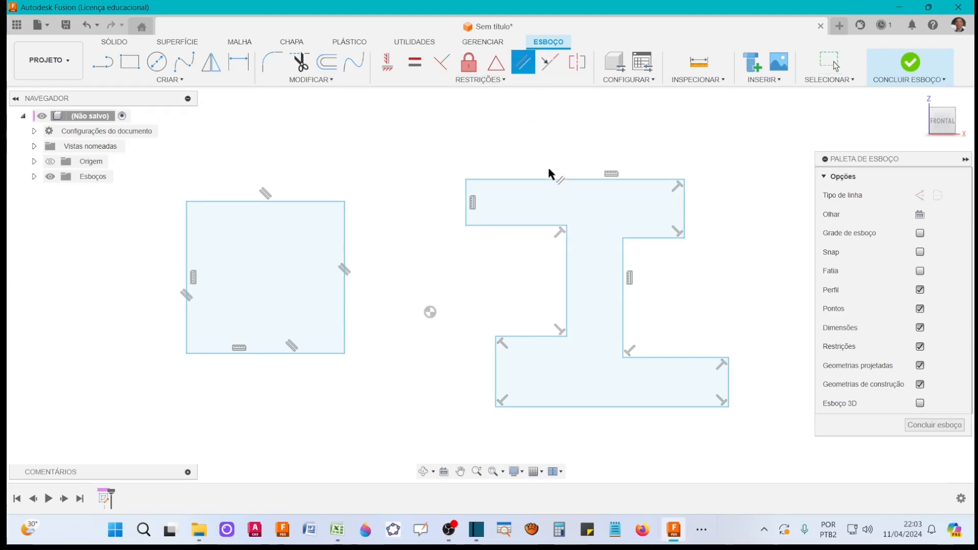
{"action": "key", "text": "Escape"}
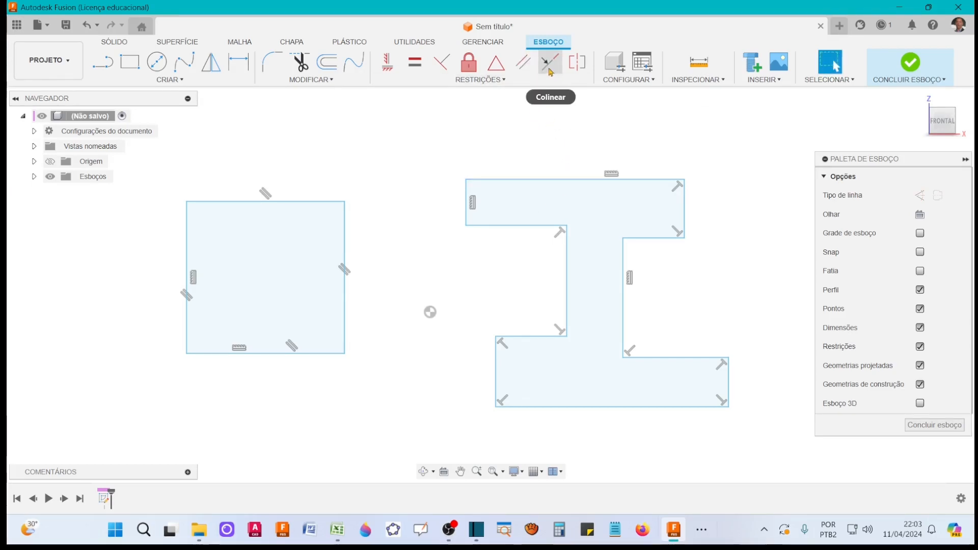
- Apply Equal constraints between the upper flange's two end edges and between the two vertical web edges of the I-profile
{"action": "left_click", "coordinate": [415, 63]}
{"action": "left_click", "coordinate": [466, 209]}
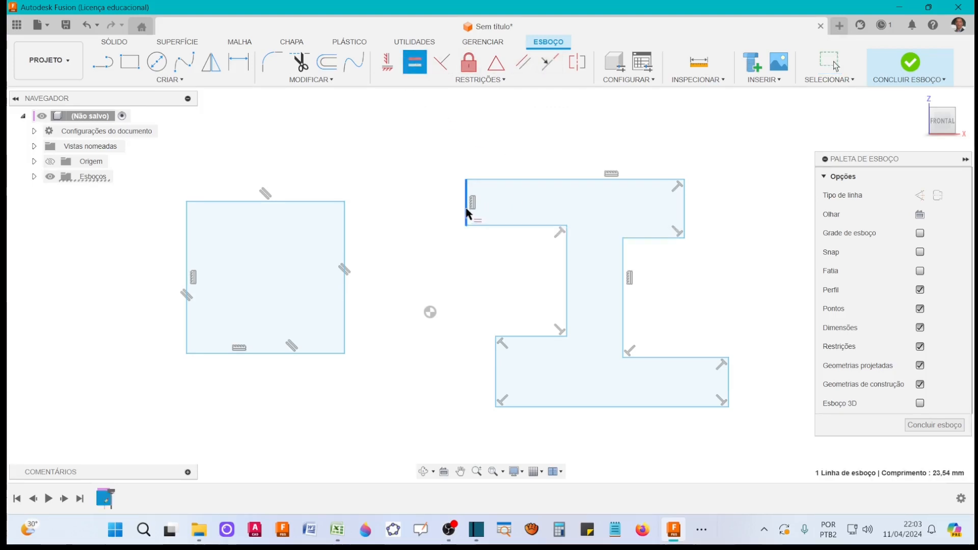
{"action": "left_click", "coordinate": [684, 203]}
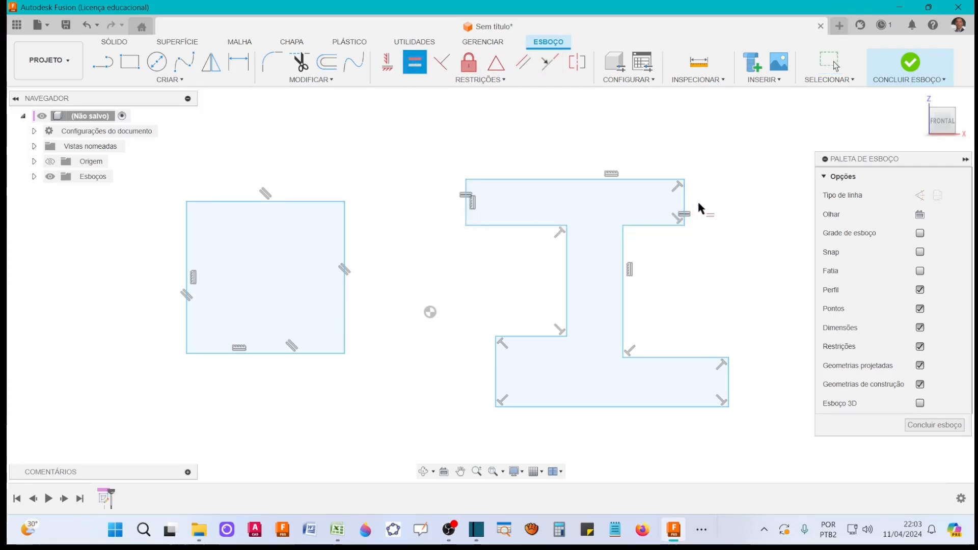
{"action": "left_click", "coordinate": [567, 269]}
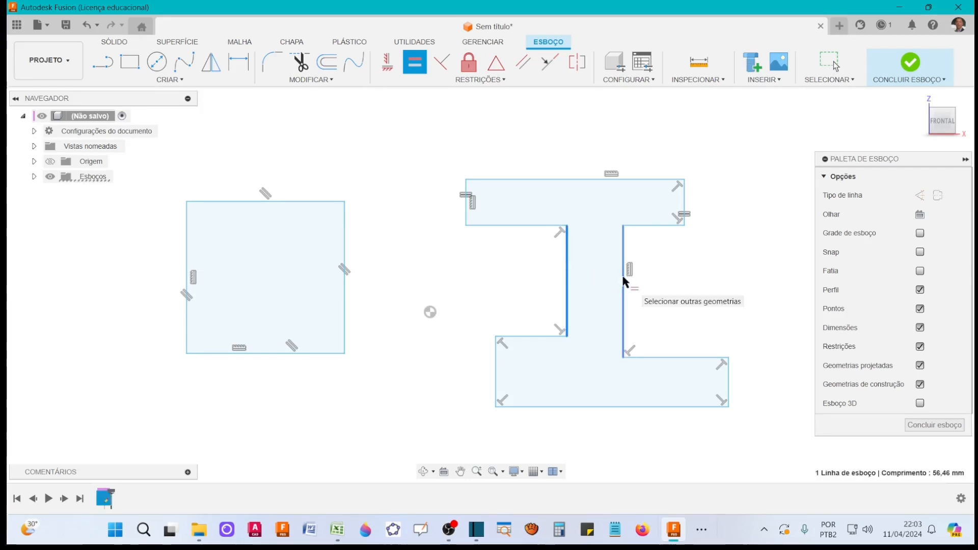
{"action": "left_click", "coordinate": [622, 282]}
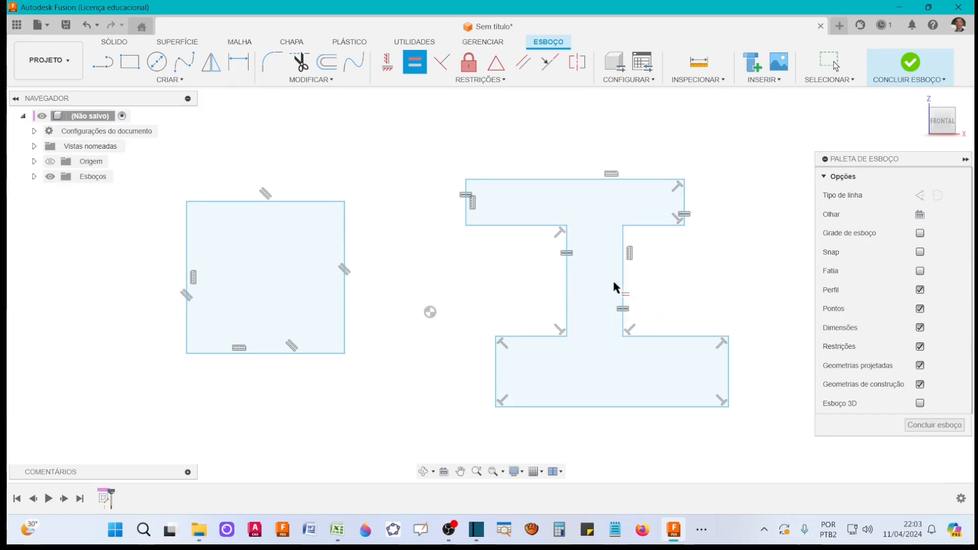
{"action": "key", "text": "Escape"}
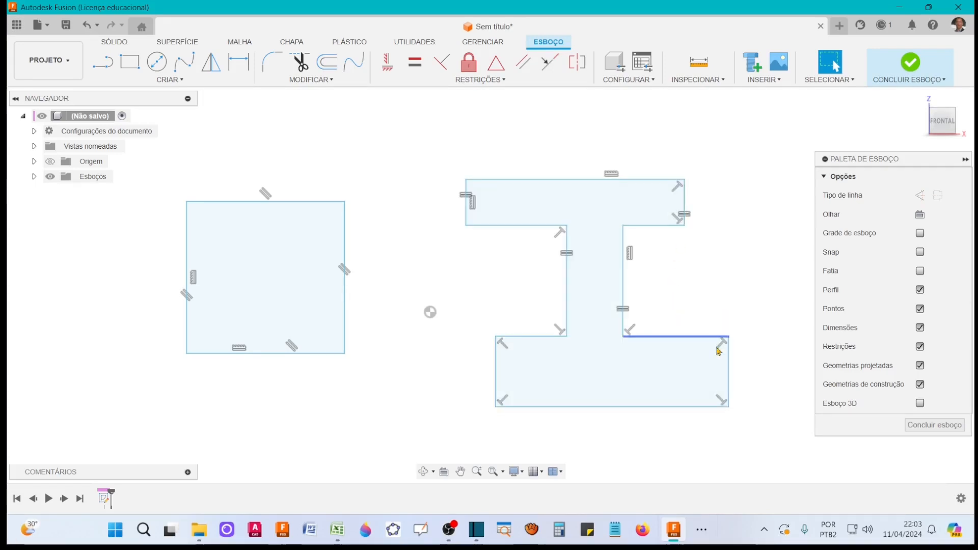
- Apply Collinear constraints aligning the lower flange's right and left ends with the matching ends of the upper flange
{"action": "left_click", "coordinate": [550, 62]}
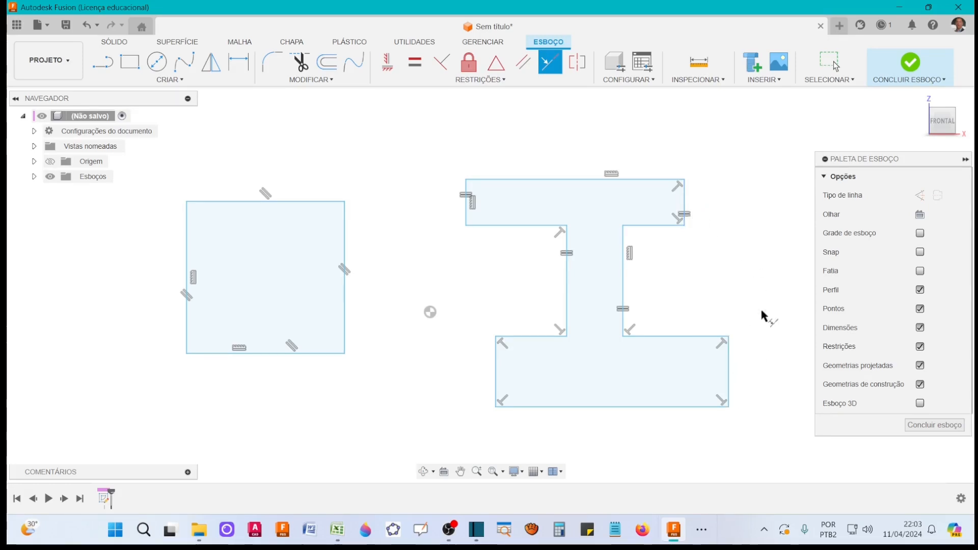
{"action": "left_click", "coordinate": [729, 360]}
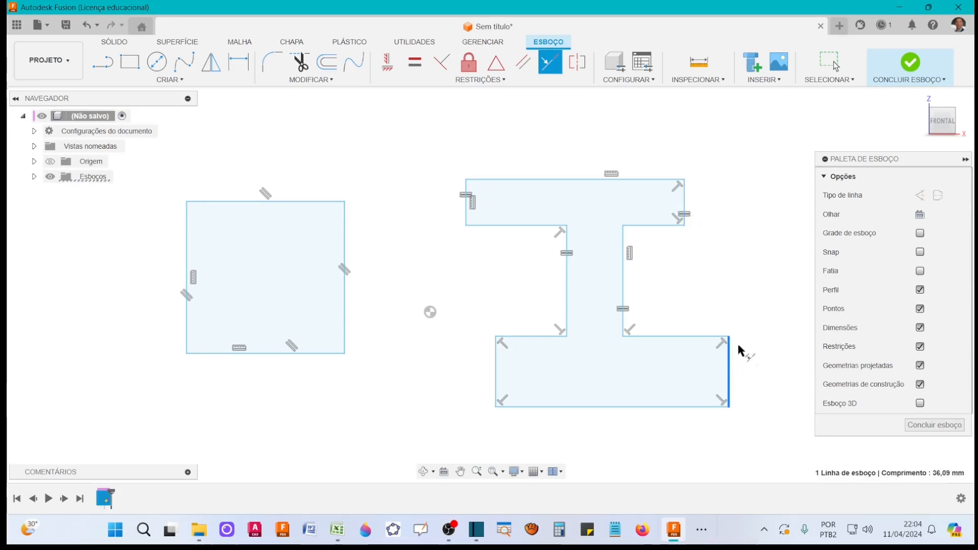
{"action": "left_click", "coordinate": [683, 204]}
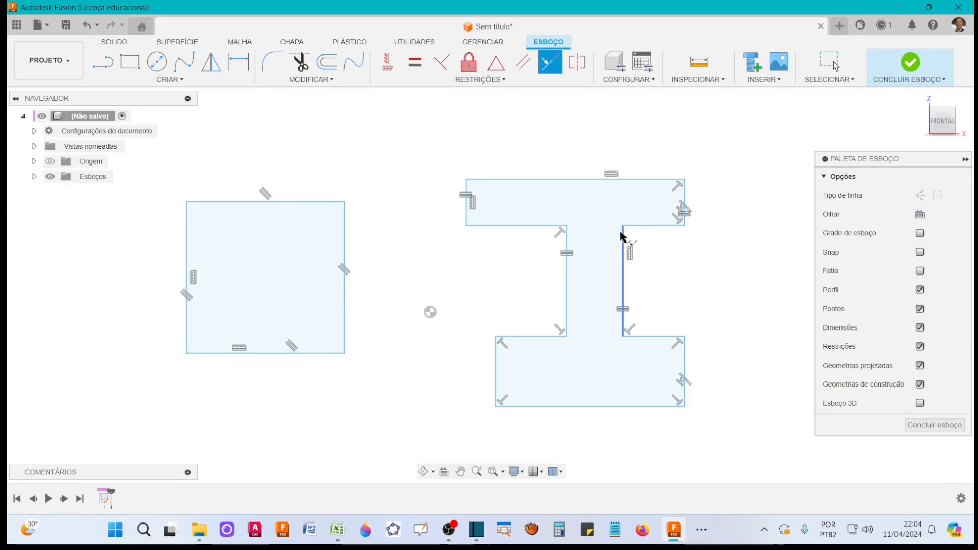
{"action": "left_click", "coordinate": [467, 214]}
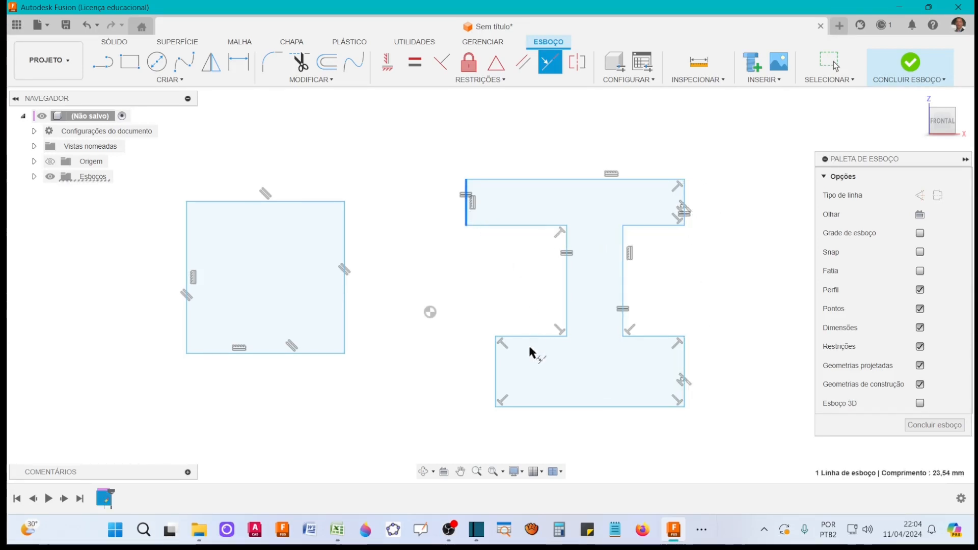
{"action": "left_click", "coordinate": [496, 368]}
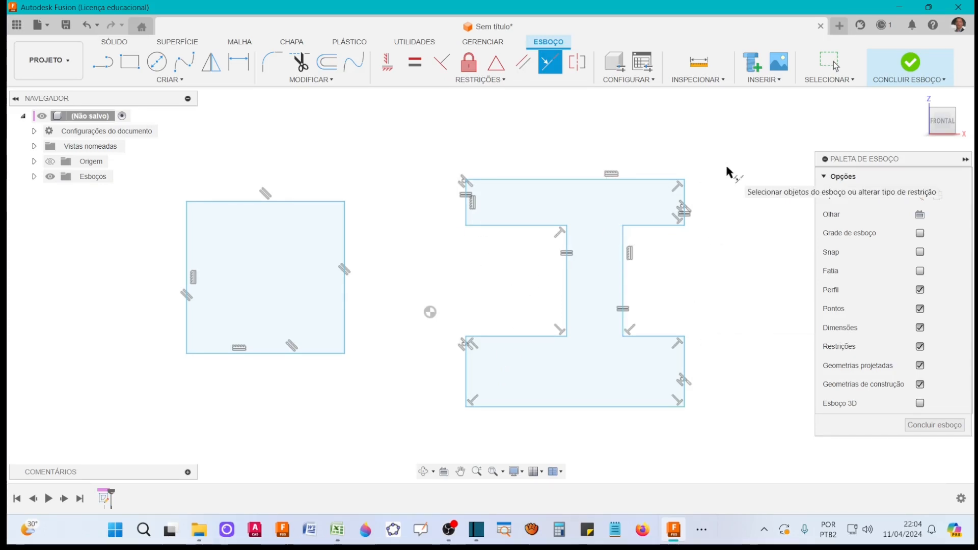
{"action": "key", "text": "Escape"}
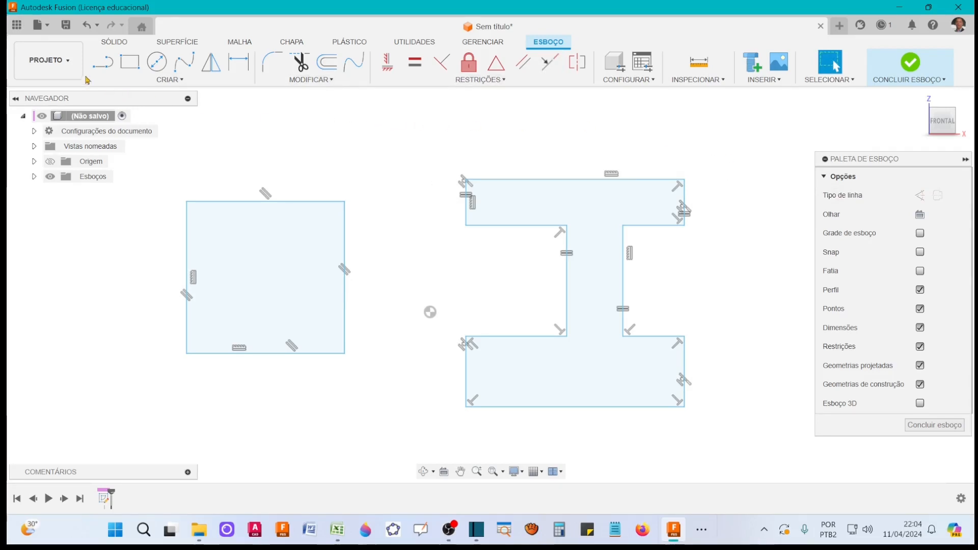
- Draw a vertical line about 116 mm long from the I-profile's top edge to its bottom edge and convert it to construction geometry
{"action": "key", "text": "l"}
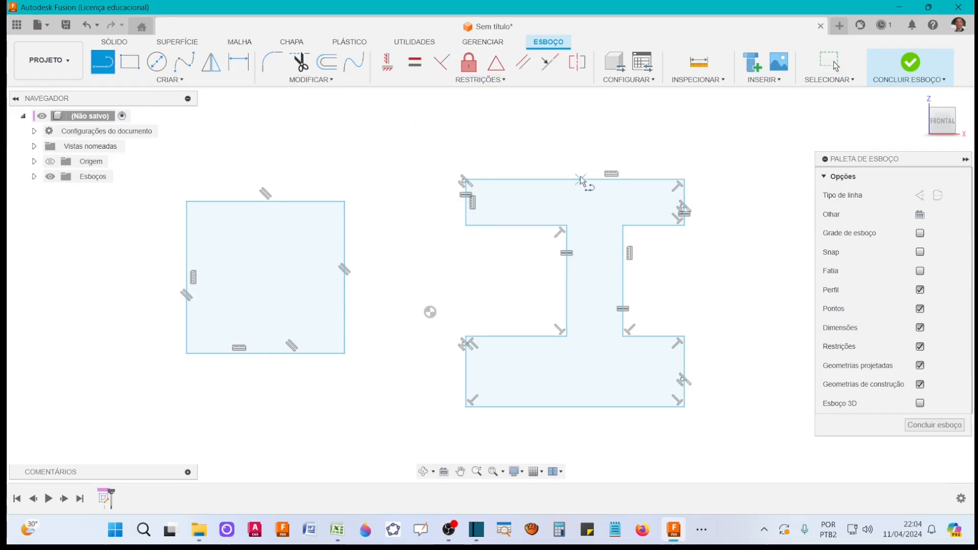
{"action": "left_click", "coordinate": [613, 179]}
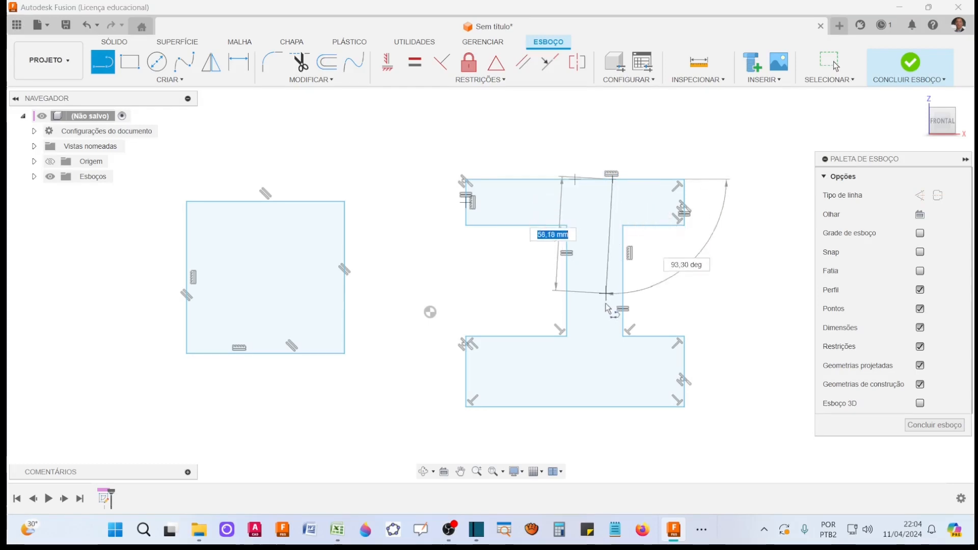
{"action": "left_click", "coordinate": [613, 406]}
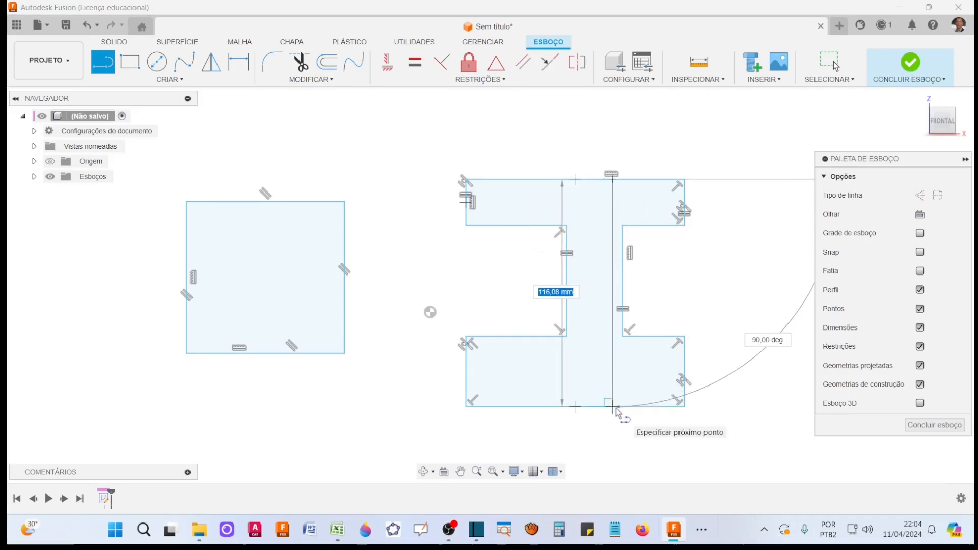
{"action": "key", "text": "Escape"}
{"action": "key", "text": "Escape"}
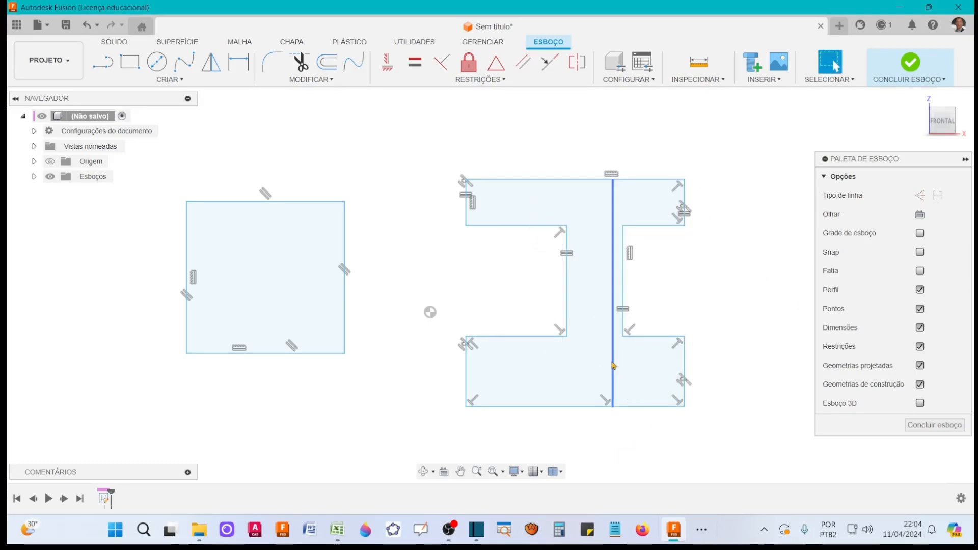
{"action": "left_click", "coordinate": [613, 331]}
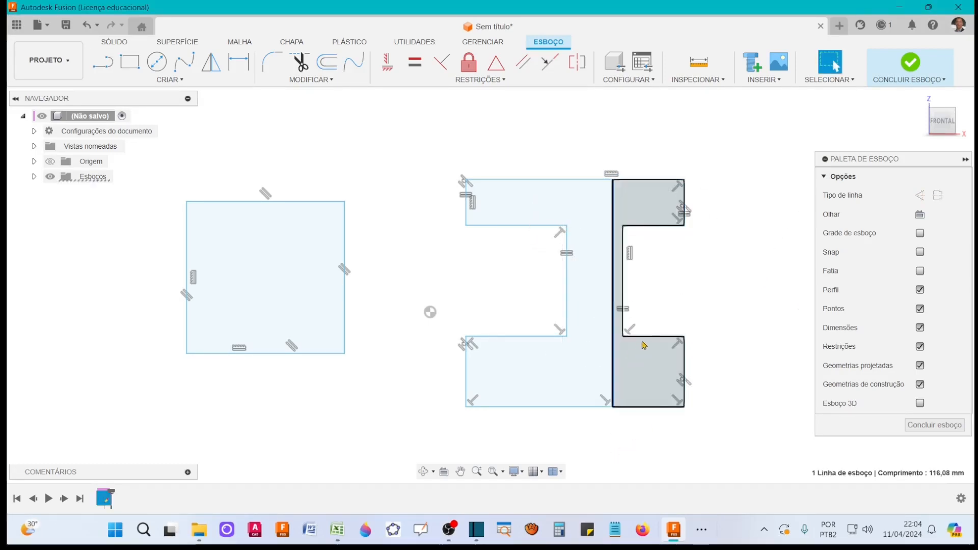
{"action": "left_click", "coordinate": [920, 195]}
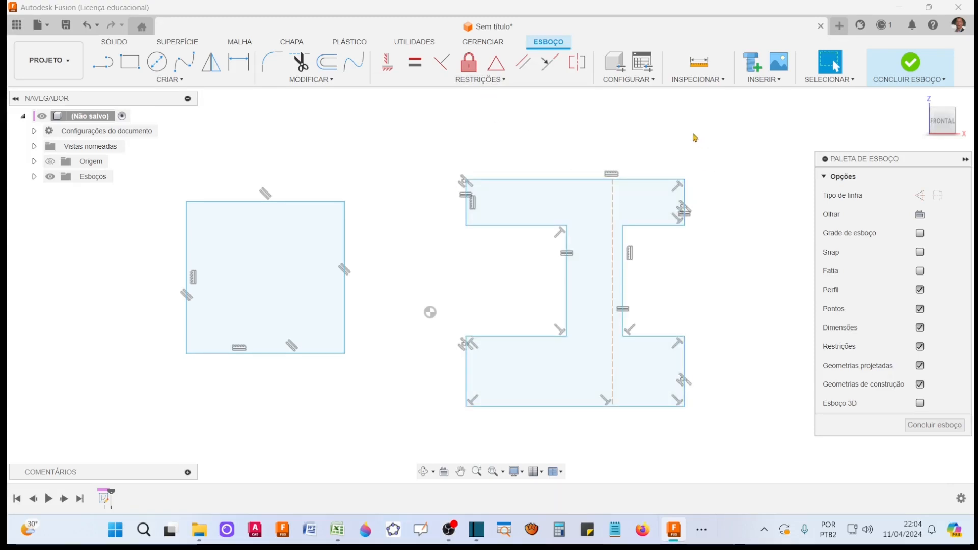
- Apply Symmetry constraints to the two web edges and to the upper flange's two ends about the vertical construction line
{"action": "left_click", "coordinate": [581, 72]}
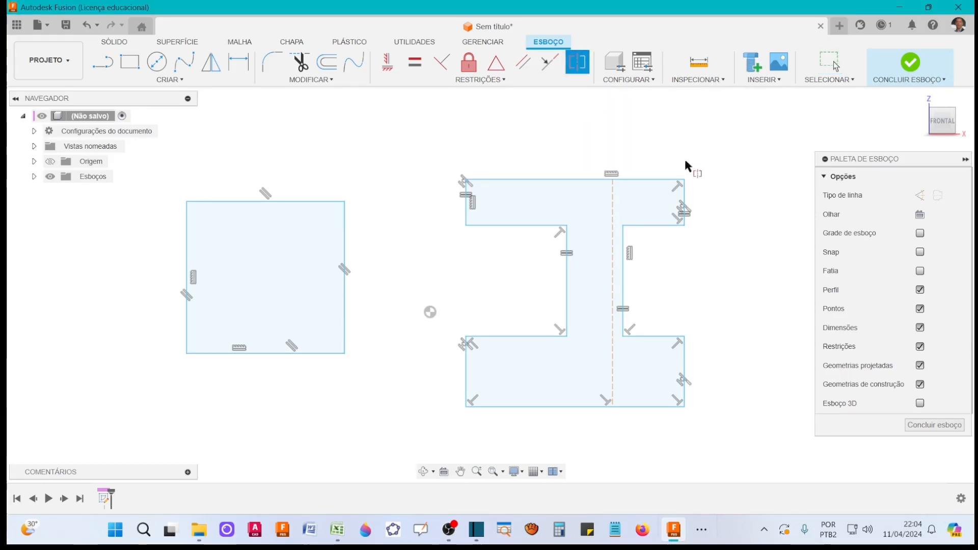
{"action": "left_click", "coordinate": [624, 283]}
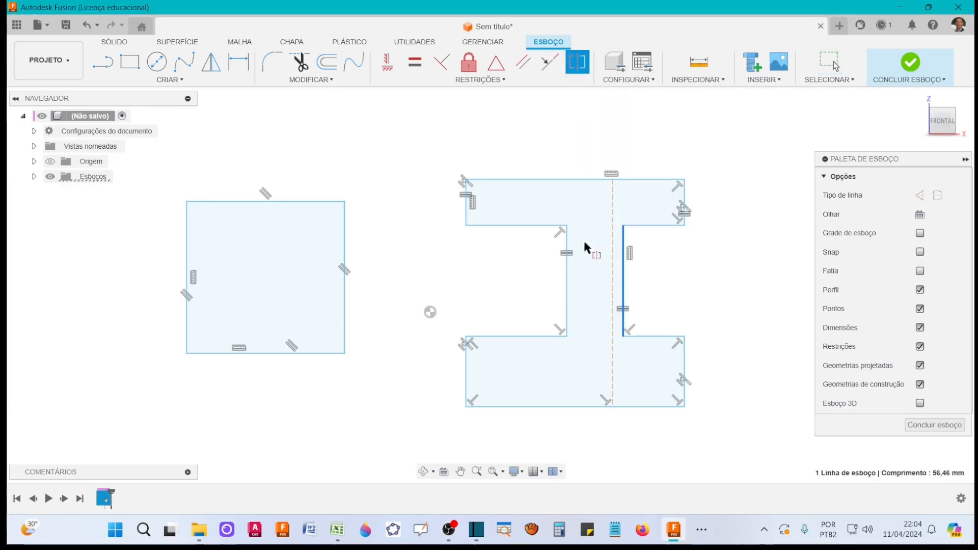
{"action": "left_click", "coordinate": [567, 273]}
{"action": "left_click", "coordinate": [612, 271]}
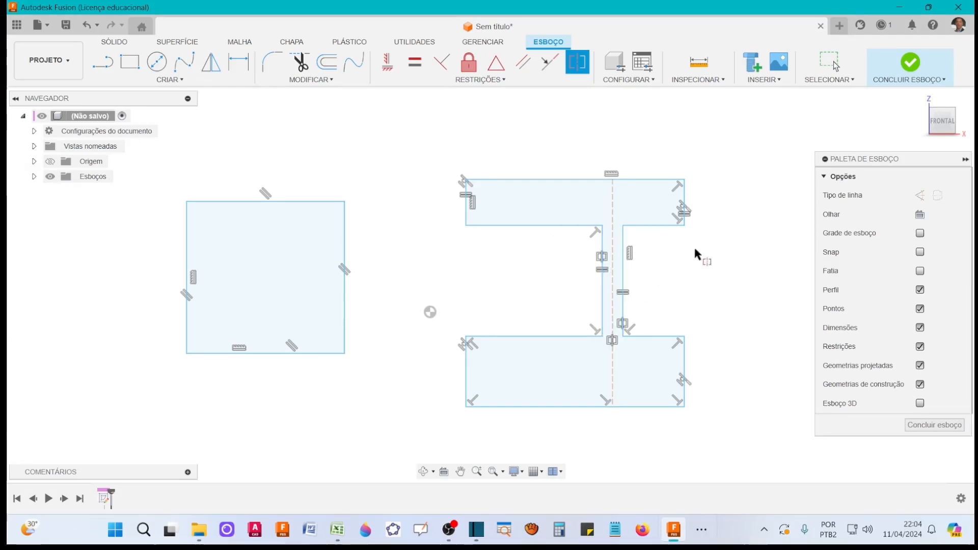
{"action": "left_click", "coordinate": [685, 197]}
{"action": "left_click", "coordinate": [465, 203]}
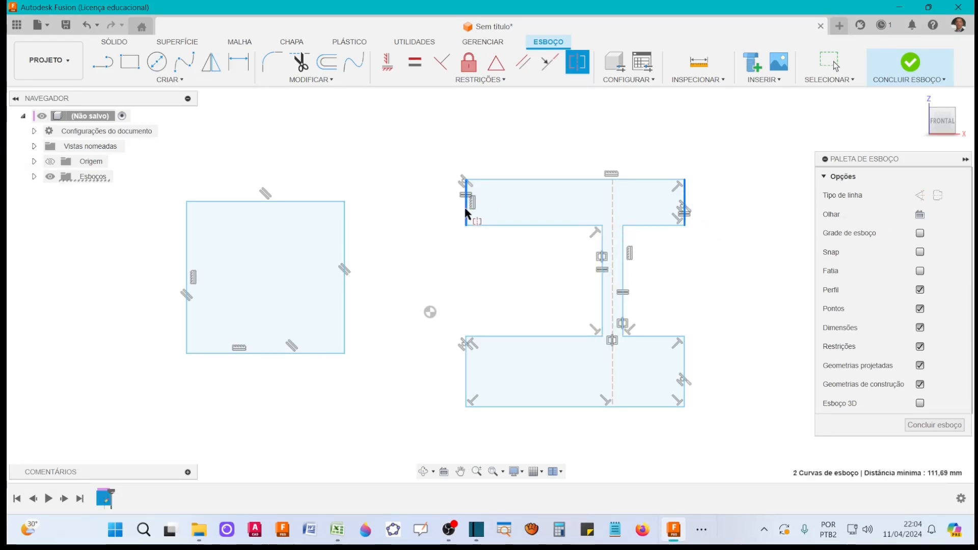
{"action": "left_click", "coordinate": [612, 204]}
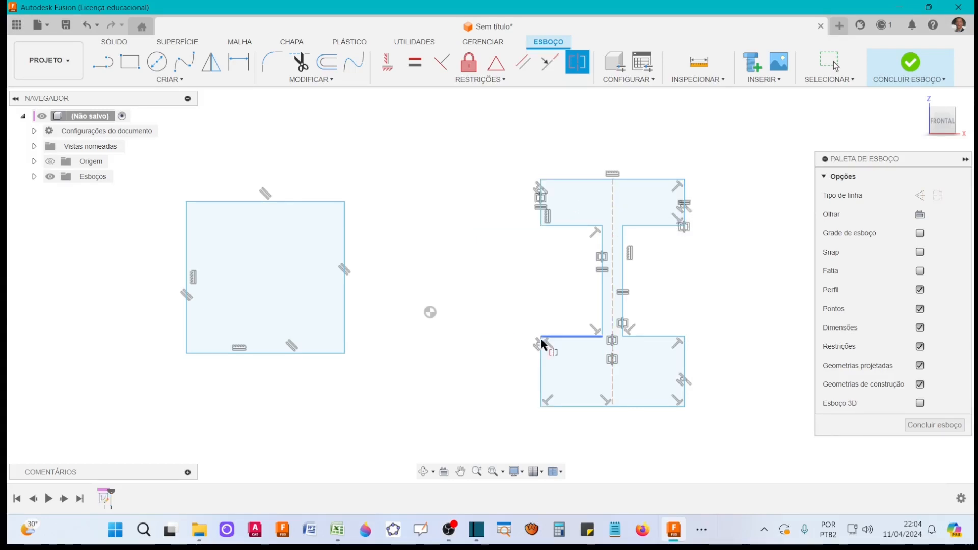
- Try to make the lower flange's two end edges symmetric about the vertical construction line
{"action": "left_click", "coordinate": [683, 366]}
{"action": "left_click", "coordinate": [542, 370]}
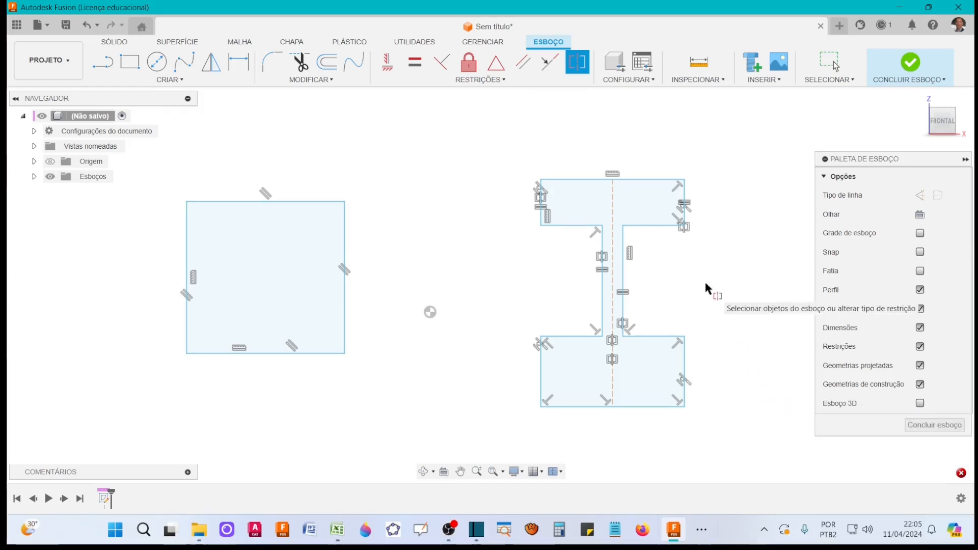
{"action": "key", "text": "Escape"}
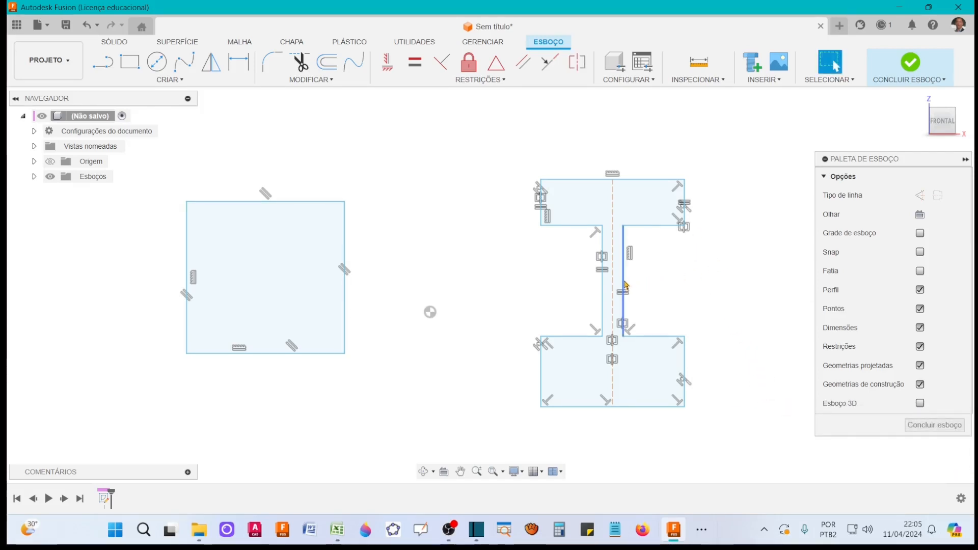
- Pull the I-profile's right web edge and the upper flange's right end outward to widen the web and flanges symmetrically
{"action": "left_click_drag", "start_coordinate": [625, 284], "coordinate": [646, 285]}
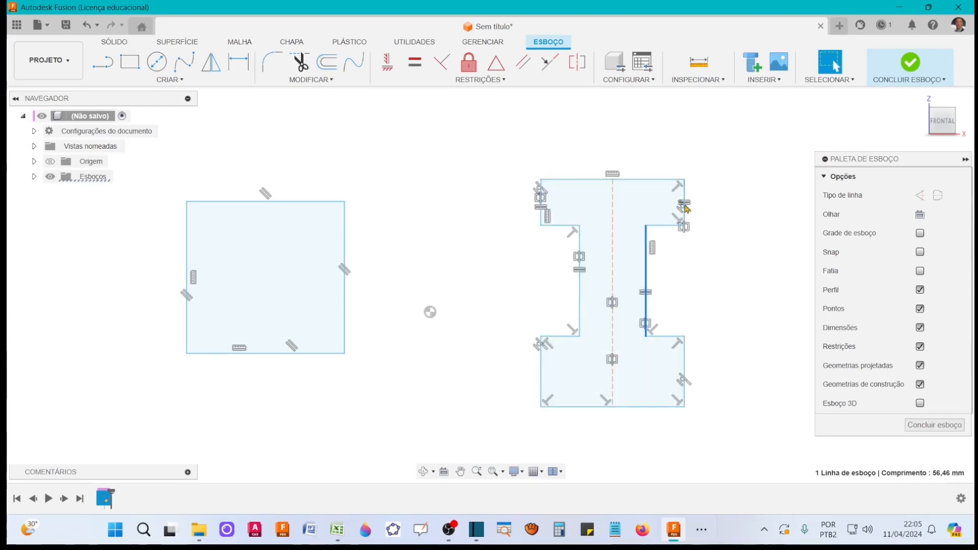
{"action": "left_click_drag", "start_coordinate": [684, 207], "coordinate": [709, 204]}
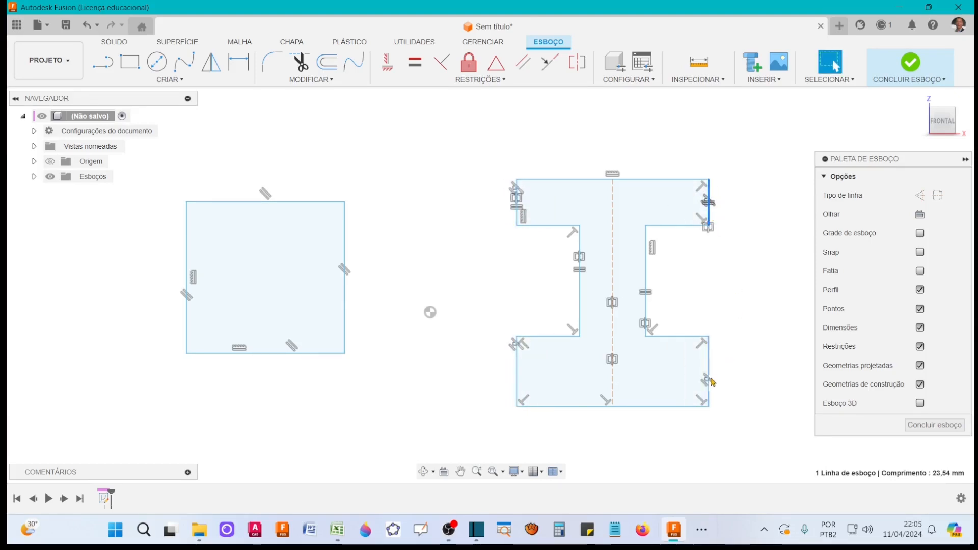
{"action": "left_click", "coordinate": [768, 222]}
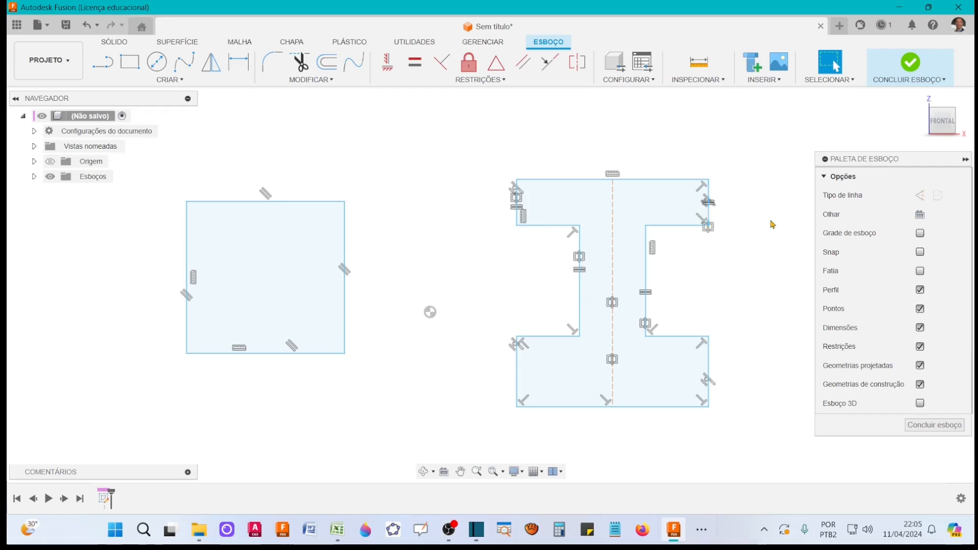